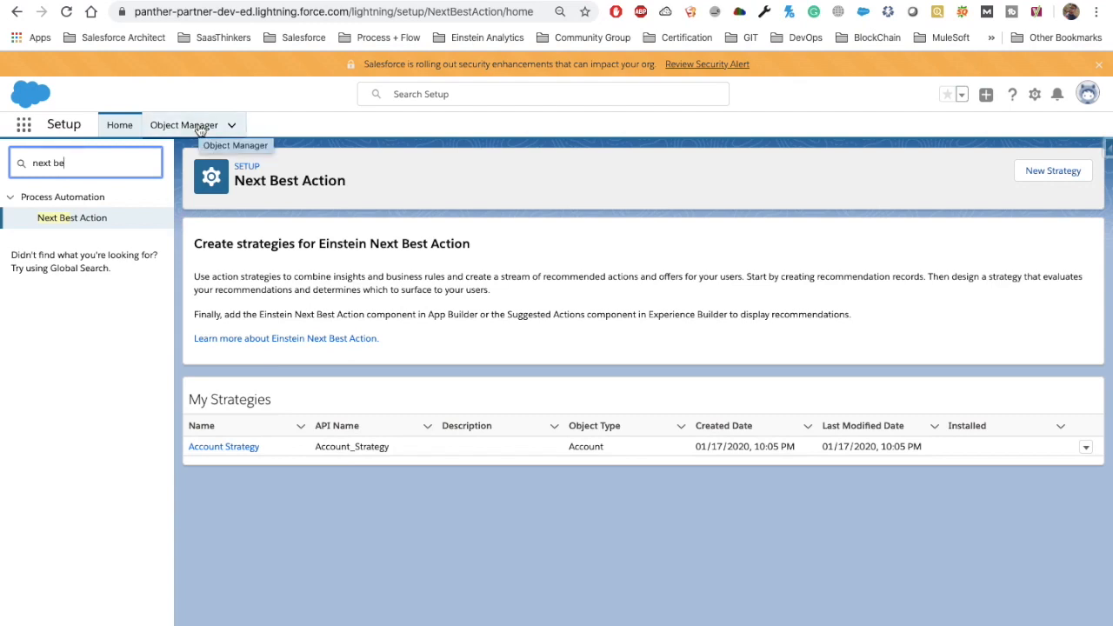
- Find Profiles in Setup and open the System Administrator profile
key("BackSpace")
key("BackSpace")
key("BackSpace")
key("BackSpace")
key("BackSpace")
key("BackSpace")
key("BackSpace")
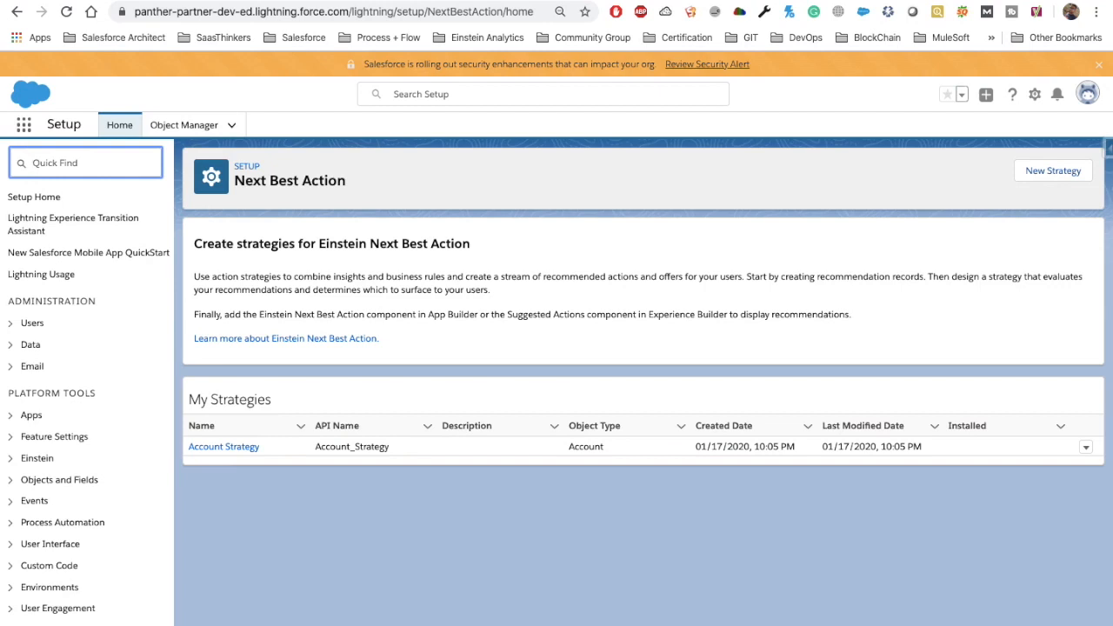
type("profil")
left_click(61, 222)
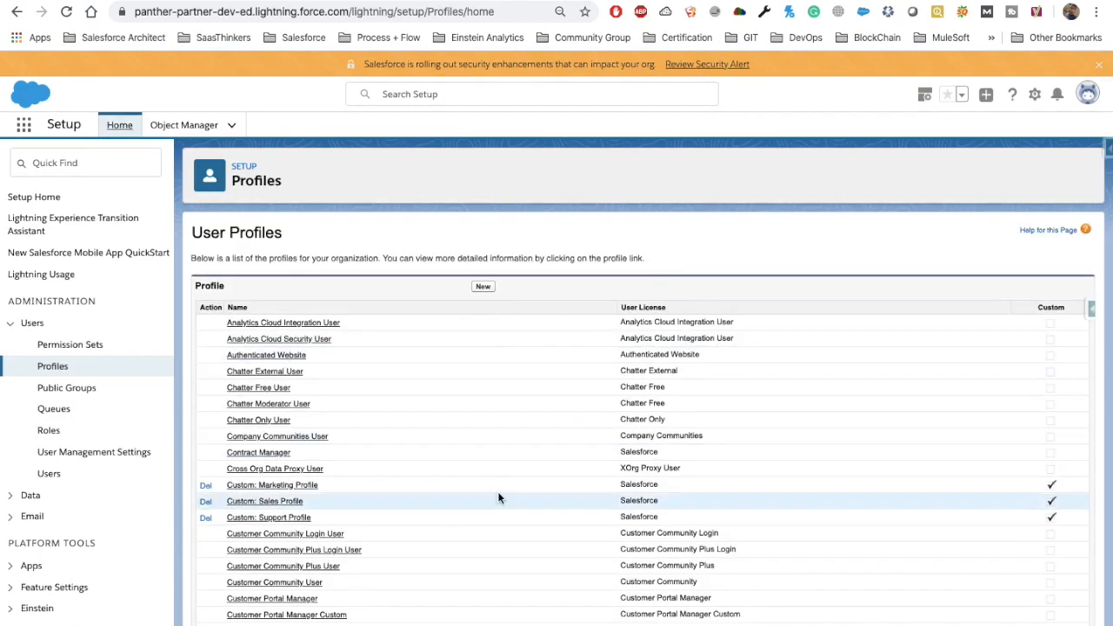
scroll(596, 482, "down", 6)
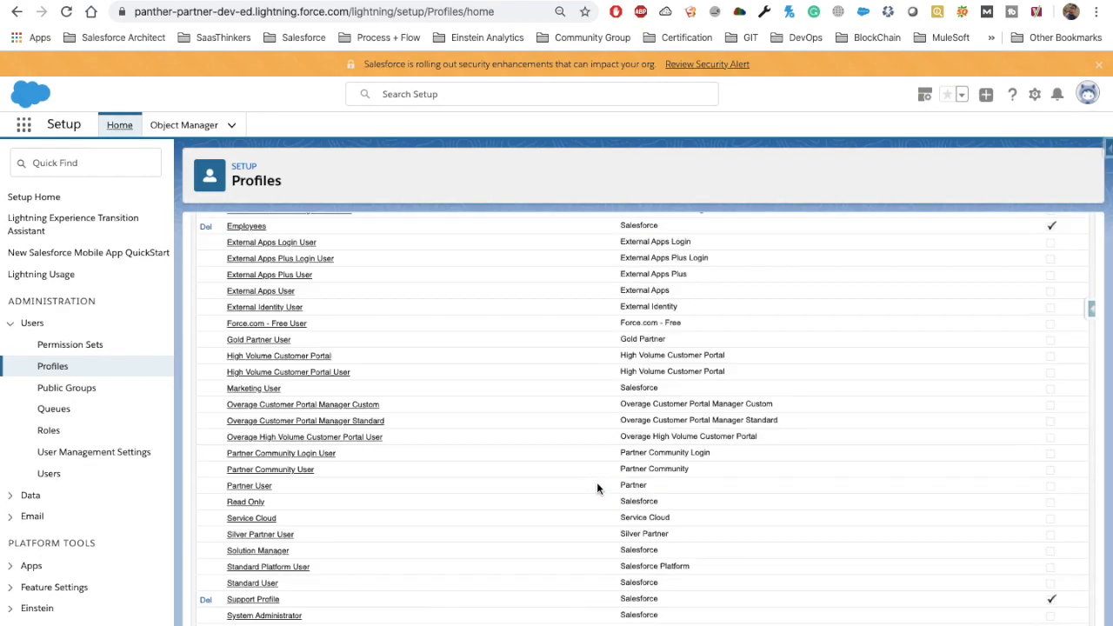
left_click(264, 616)
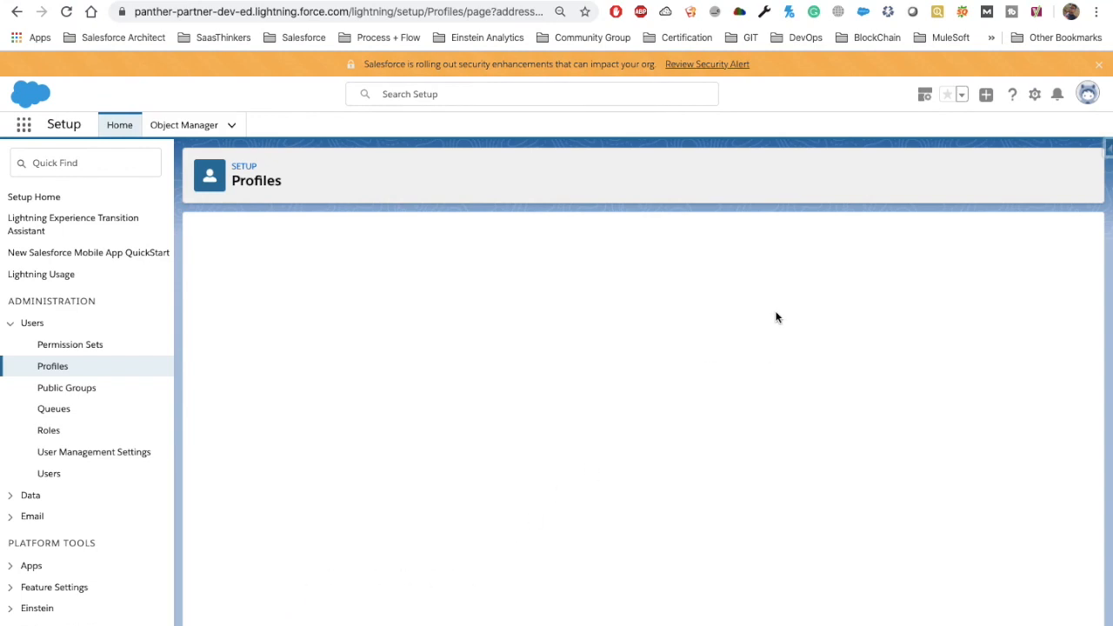
- Go to the profile's Object Settings, search them for "Recom" and open the Recommendations object's settings
scroll(506, 412, "down", 1)
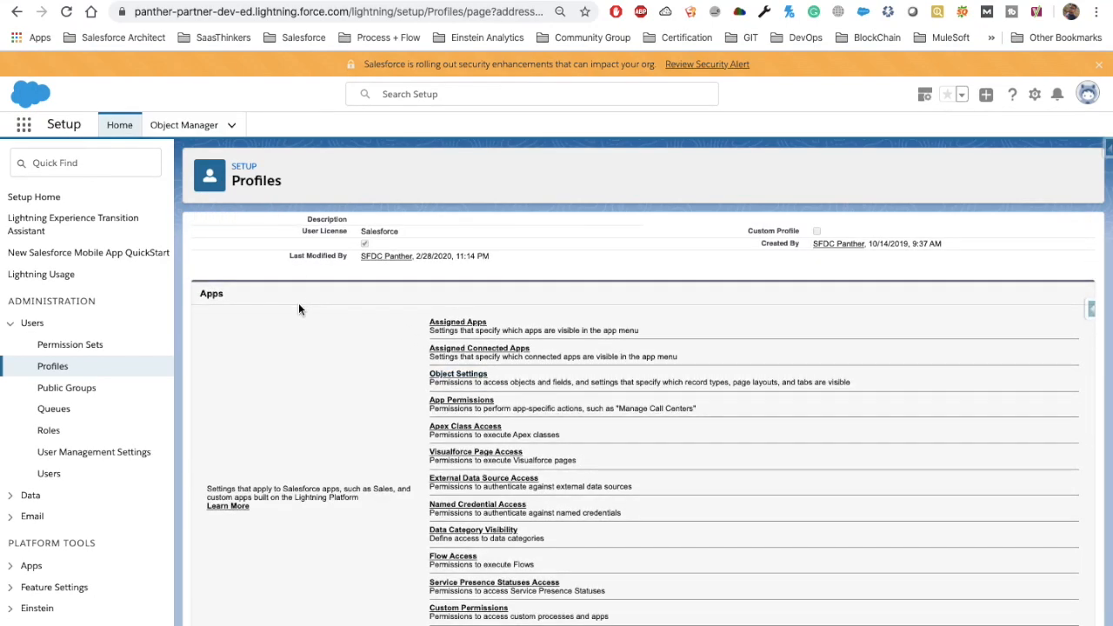
scroll(275, 399, "up", 1)
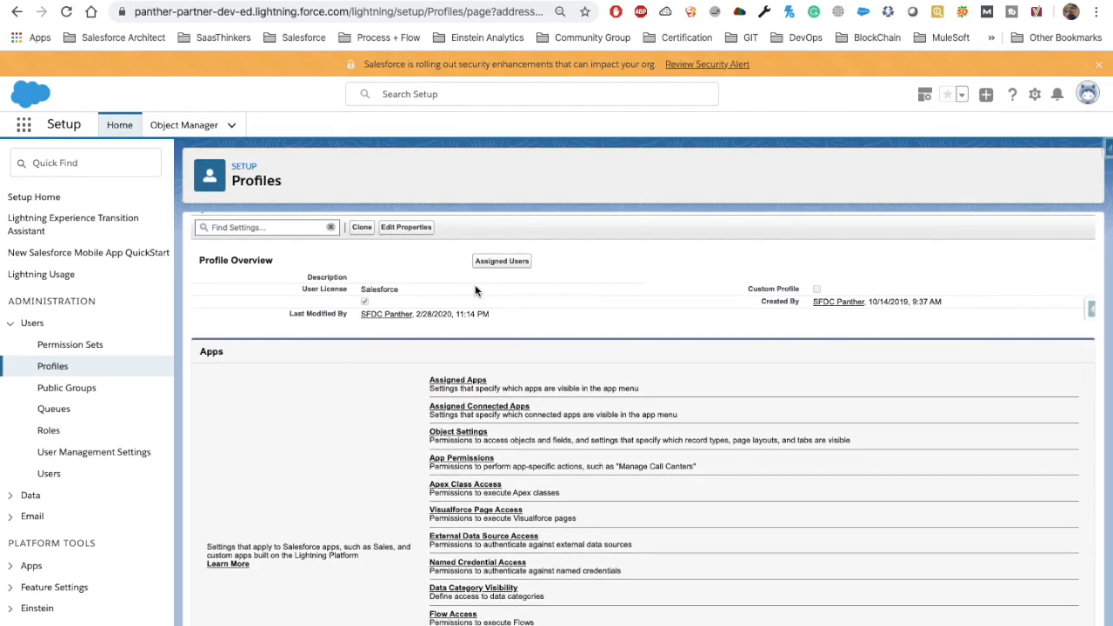
left_click(459, 432)
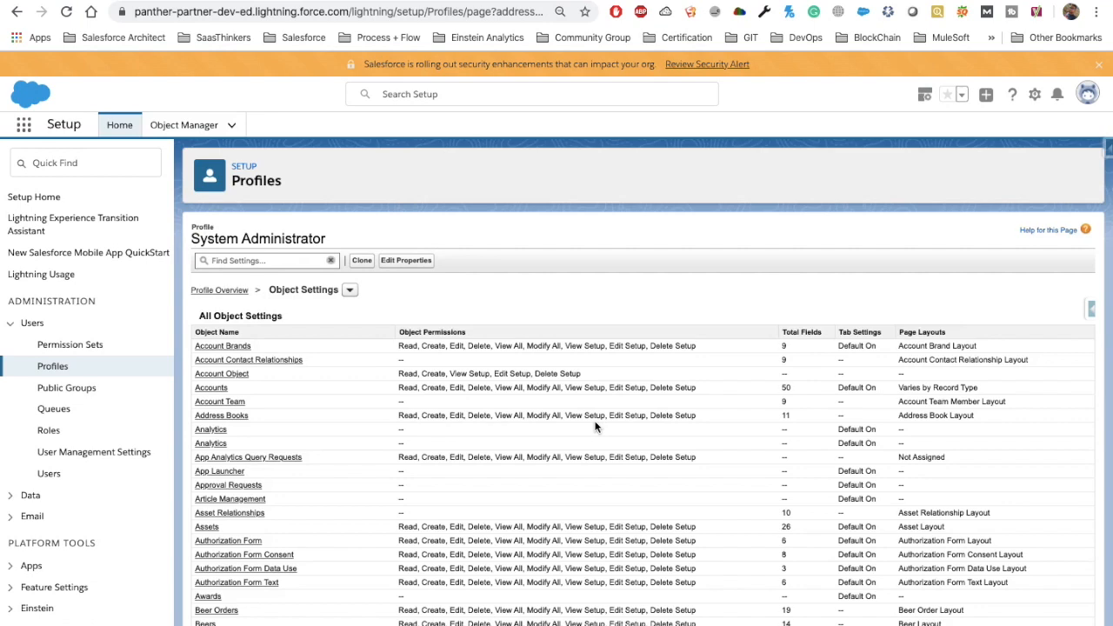
key("ctrl+f")
type("Recom")
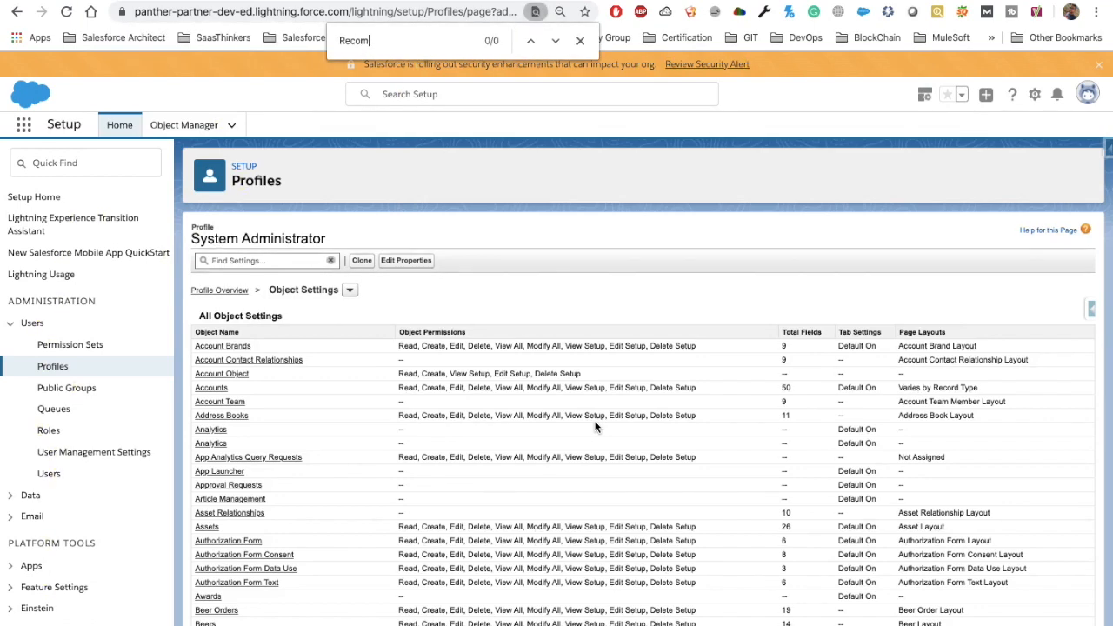
key("BackSpace")
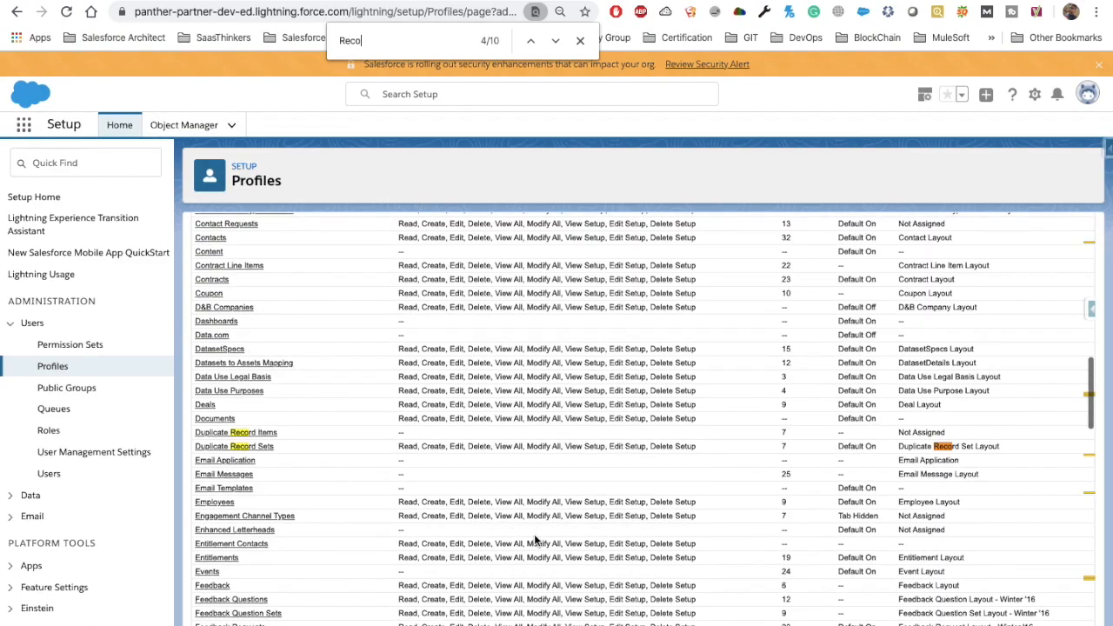
scroll(468, 454, "down", 10)
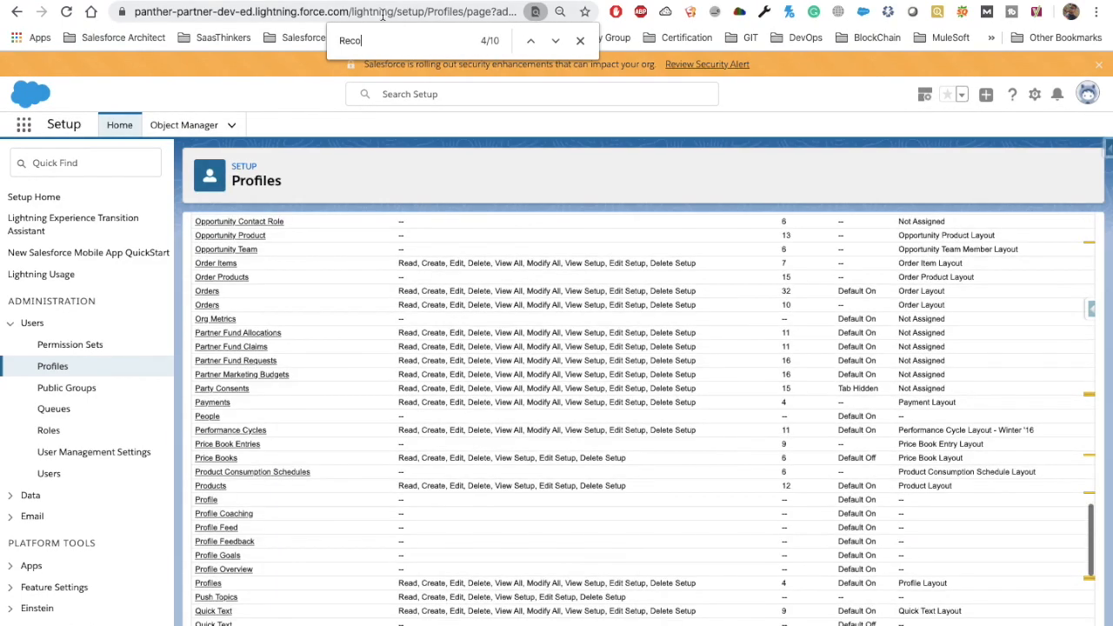
type("m")
scroll(382, 307, "down", 2)
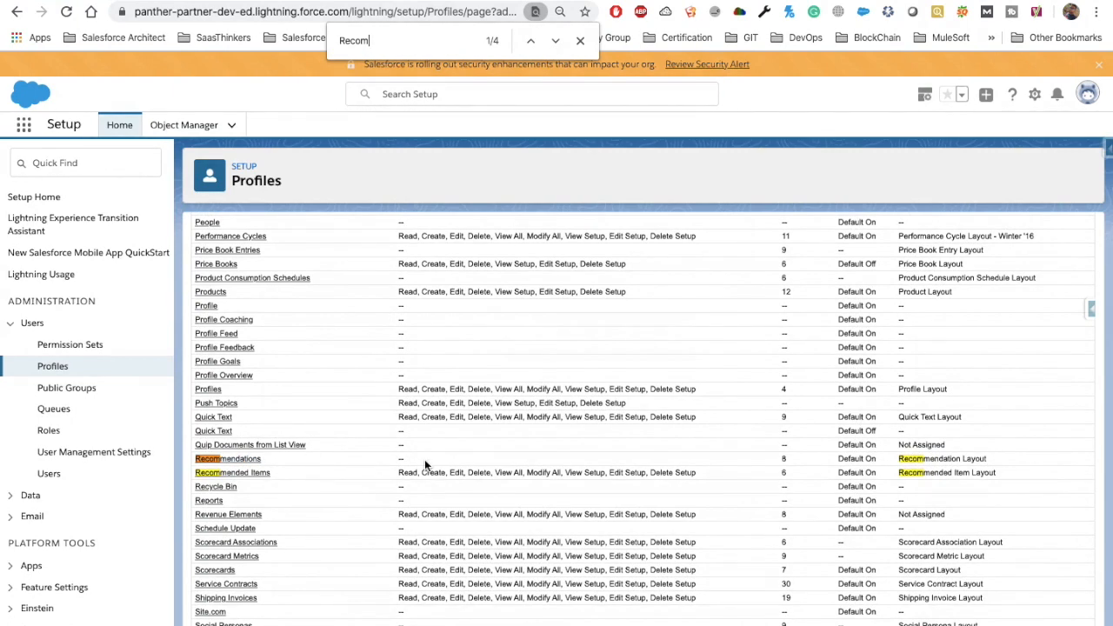
left_click(233, 462)
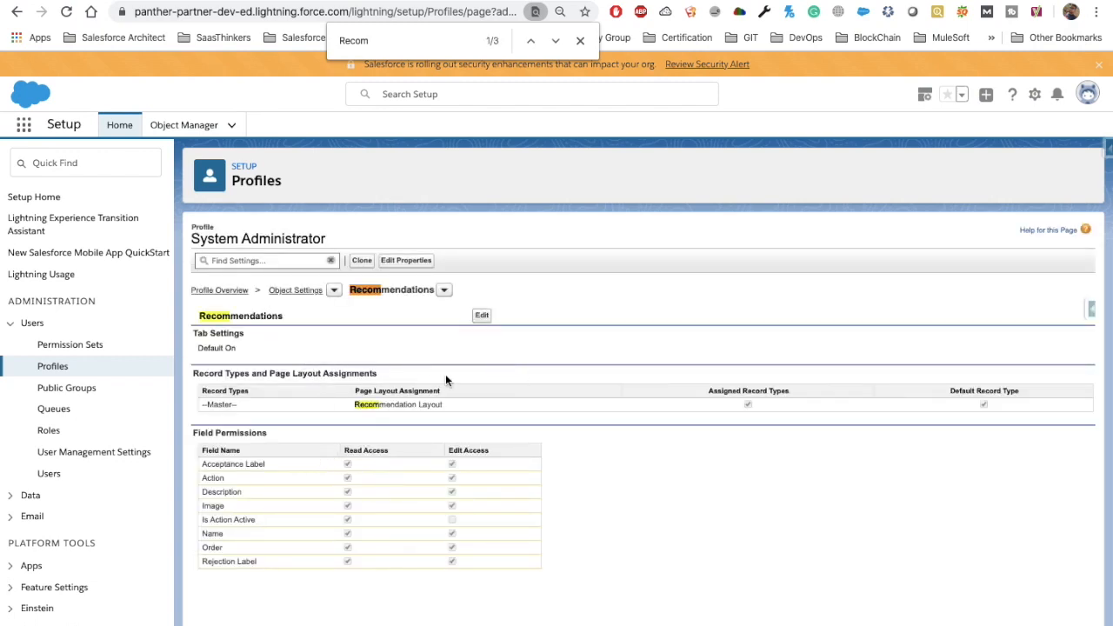
- Examine the tab setting and field permissions for Recommendations, closing the page search
triple_click(221, 351)
left_click(318, 358)
left_click(581, 40)
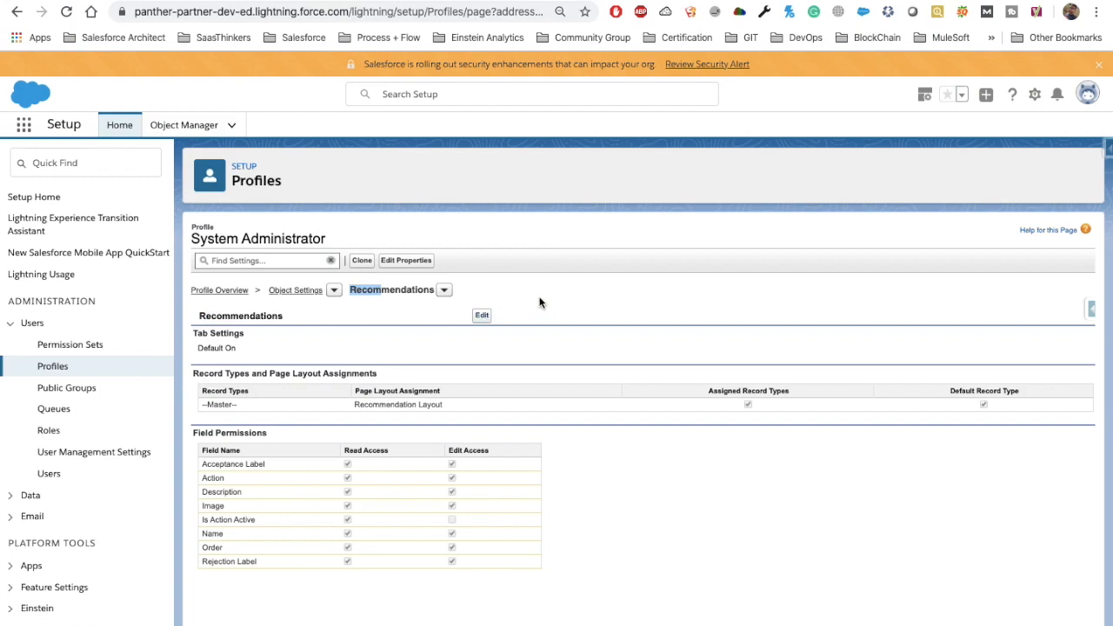
triple_click(225, 350)
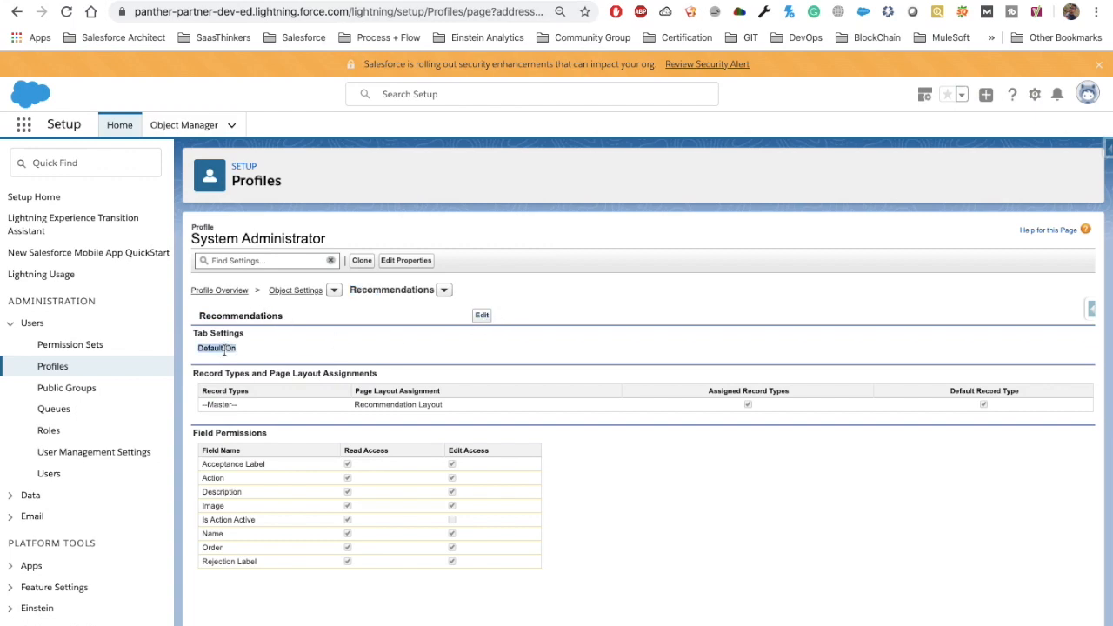
triple_click(224, 317)
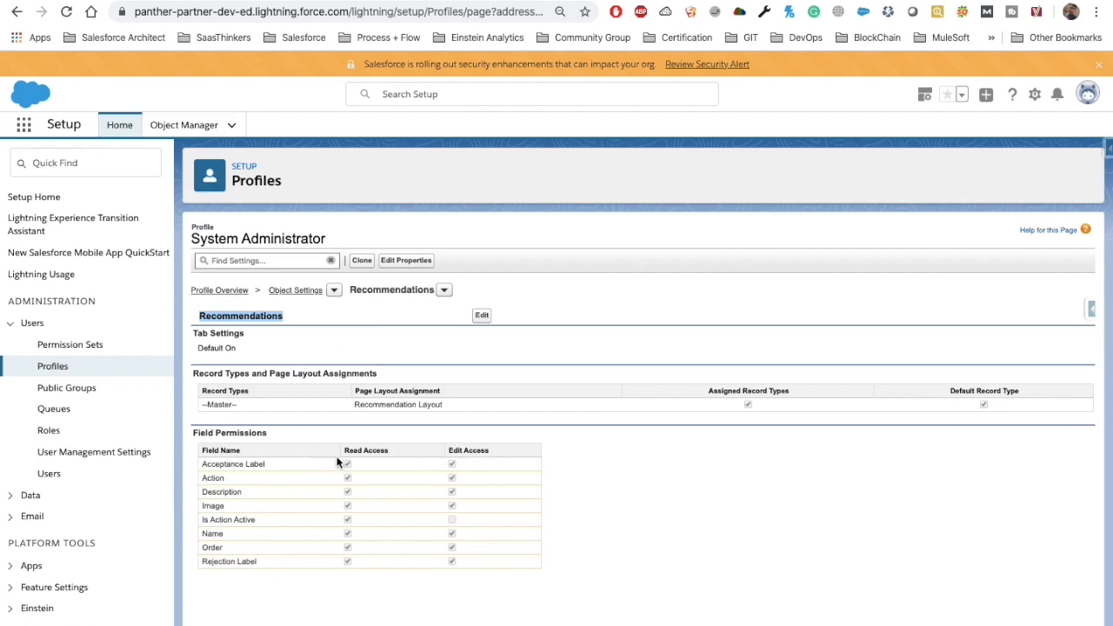
- Search Object Manager for "Recomm", open the Recommendation object and display its fields and relationships, checking the Order field
left_click(199, 126)
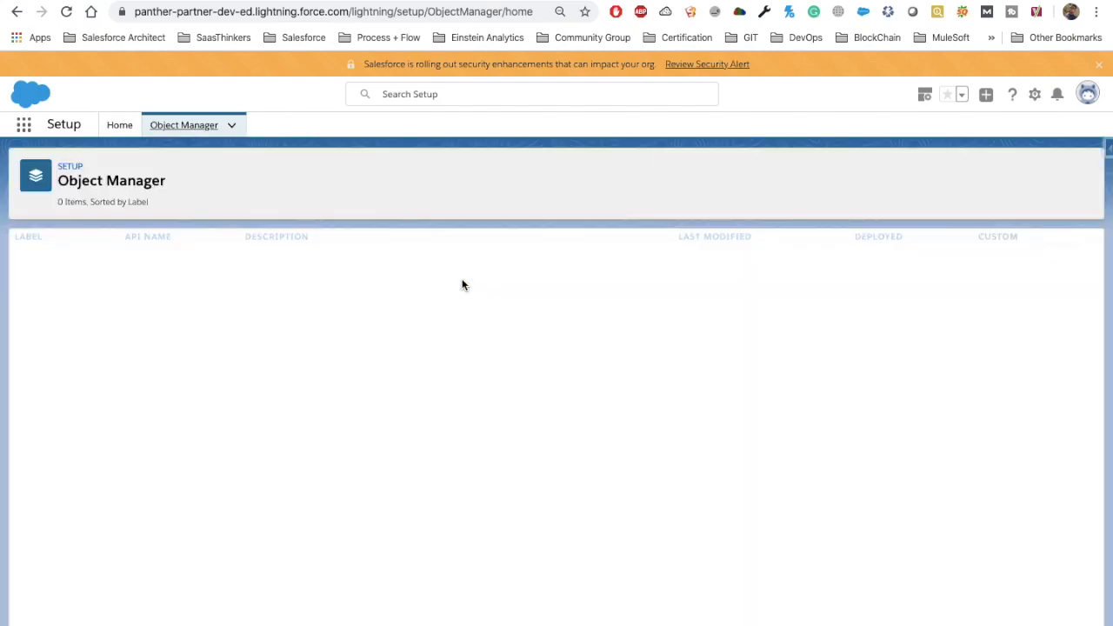
left_click(839, 172)
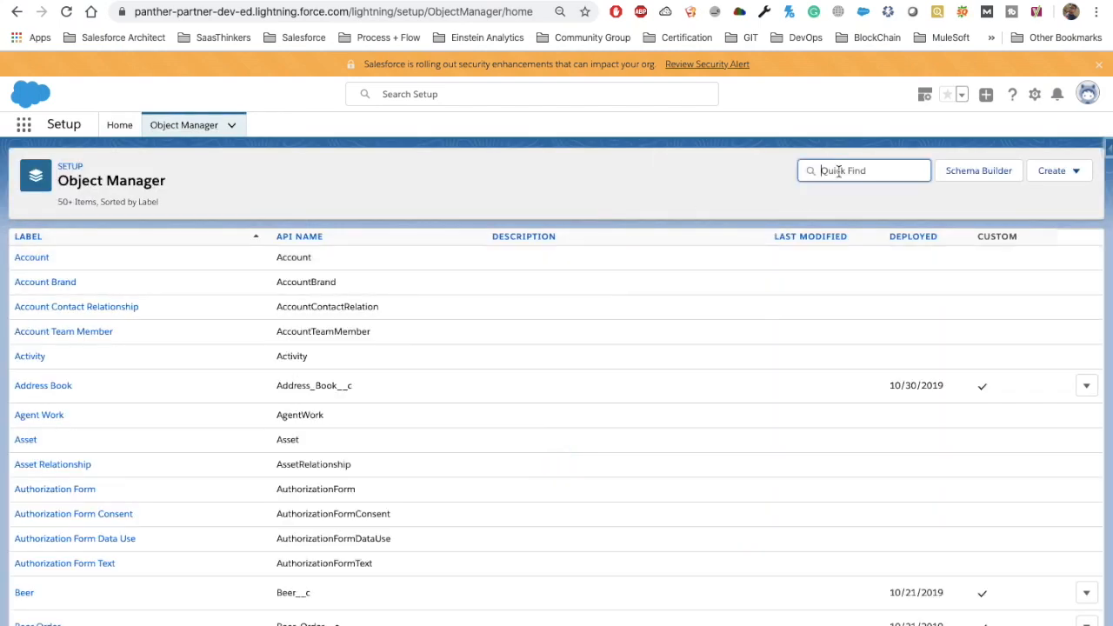
type("Recomm")
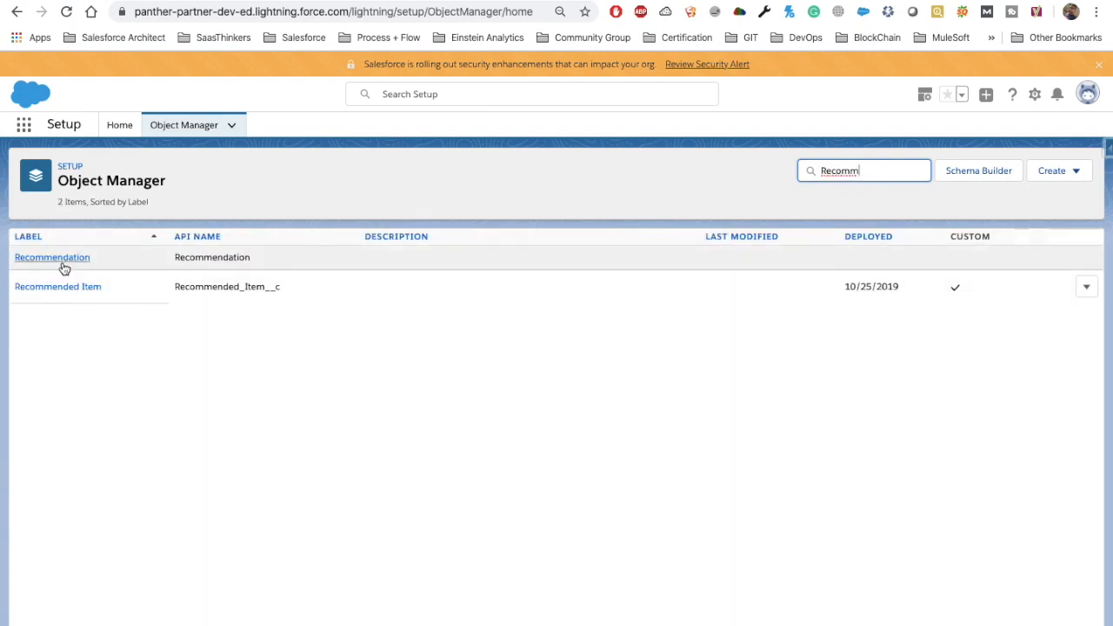
left_click(68, 259)
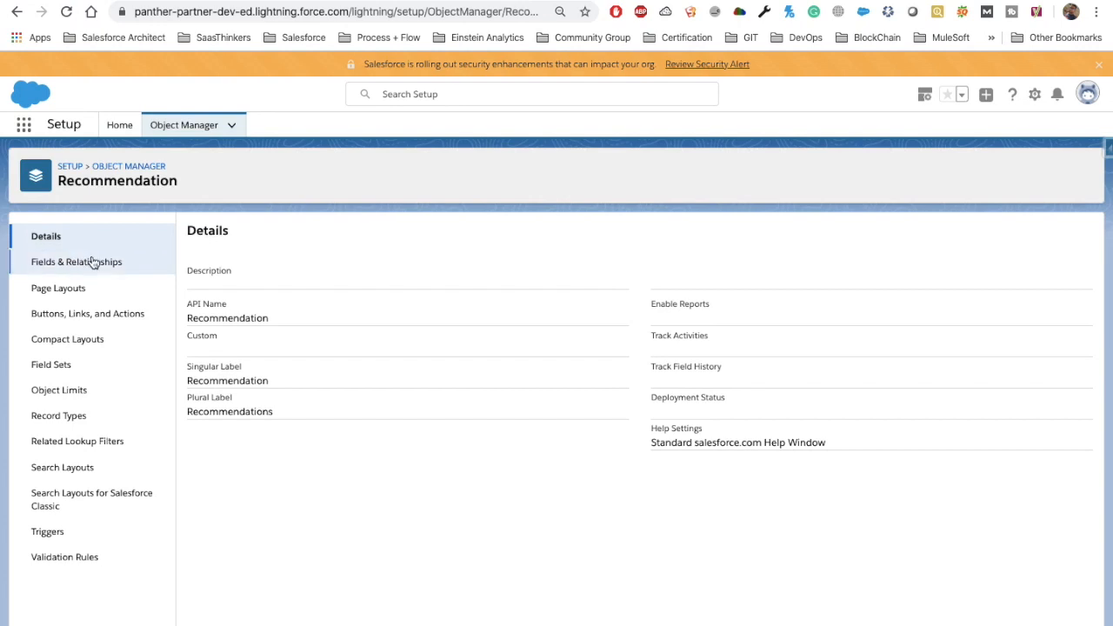
left_click(90, 265)
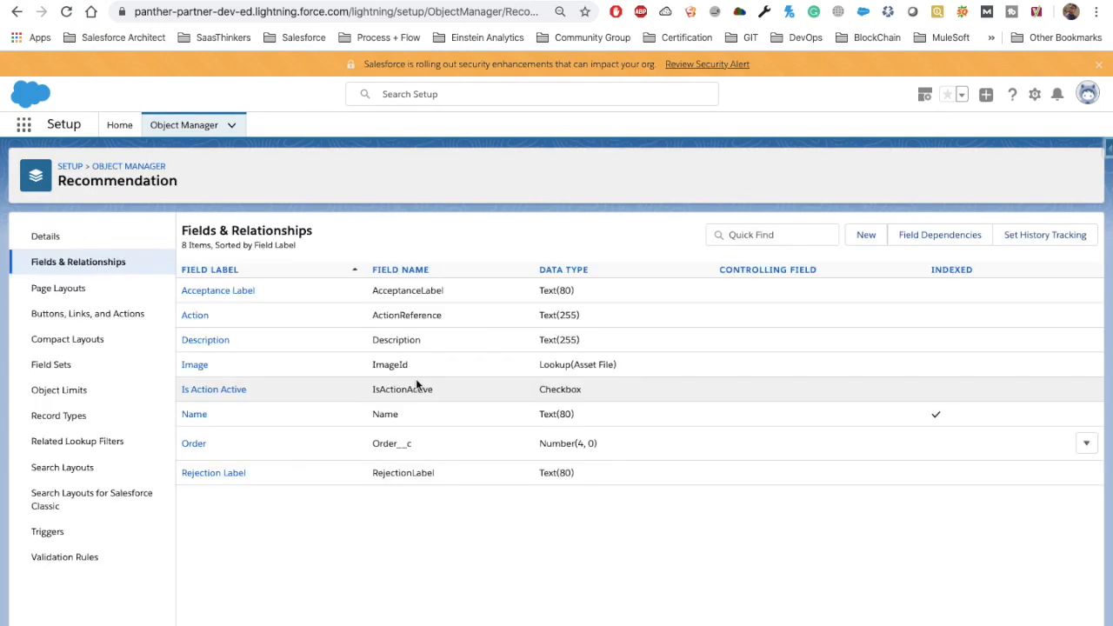
double_click(392, 444)
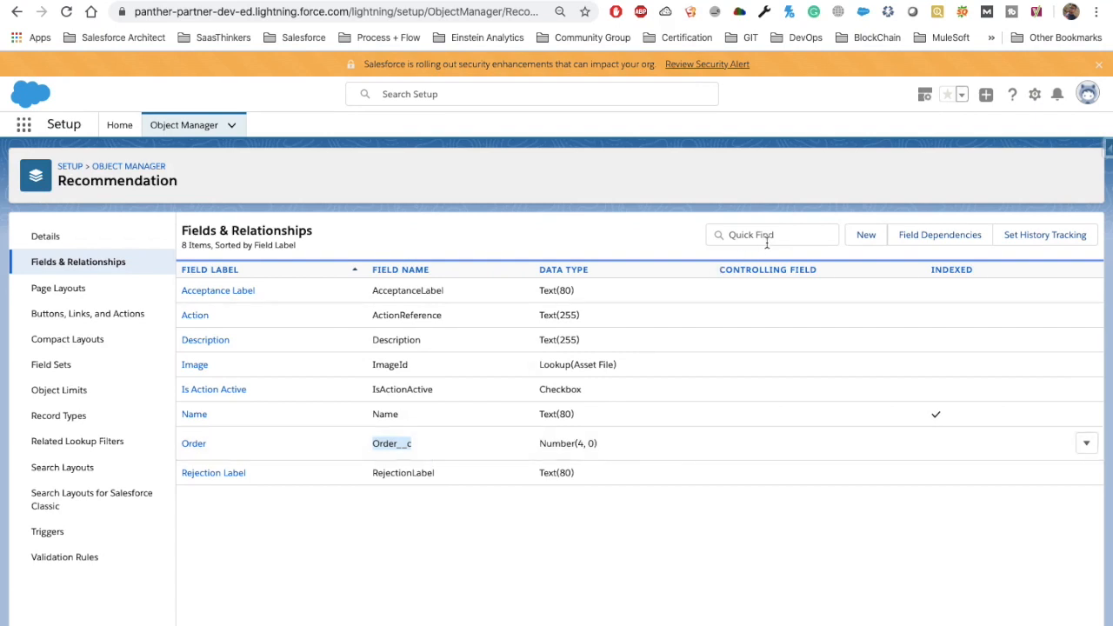
- Start a new custom field on the Recommendation object with Picklist as its data type
left_click(864, 235)
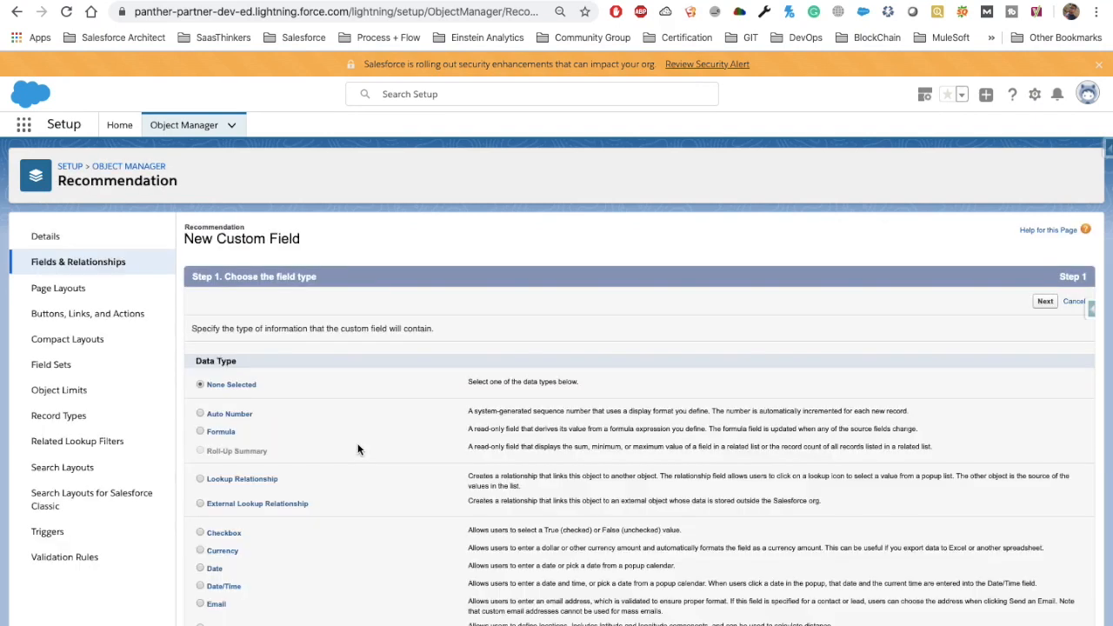
scroll(374, 439, "down", 5)
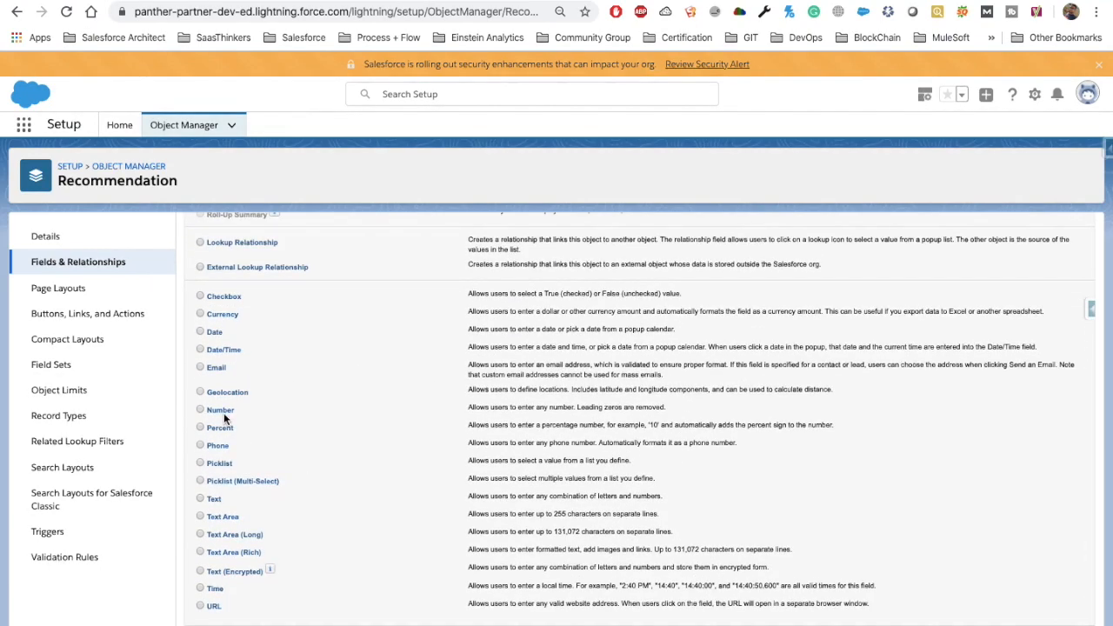
scroll(324, 510, "up", 2)
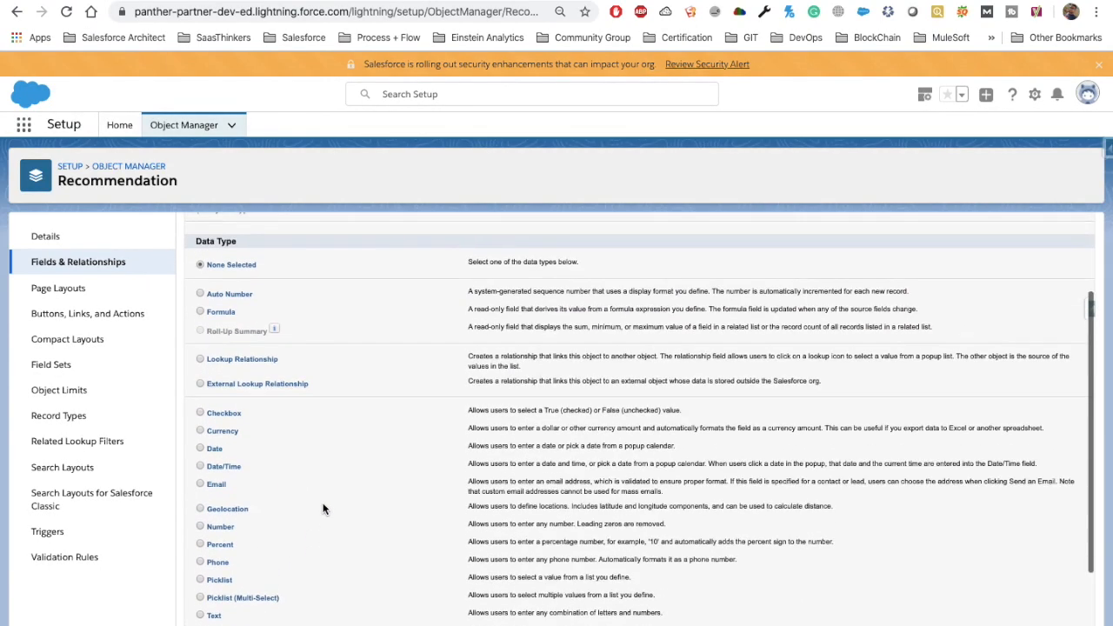
scroll(324, 510, "down", 2)
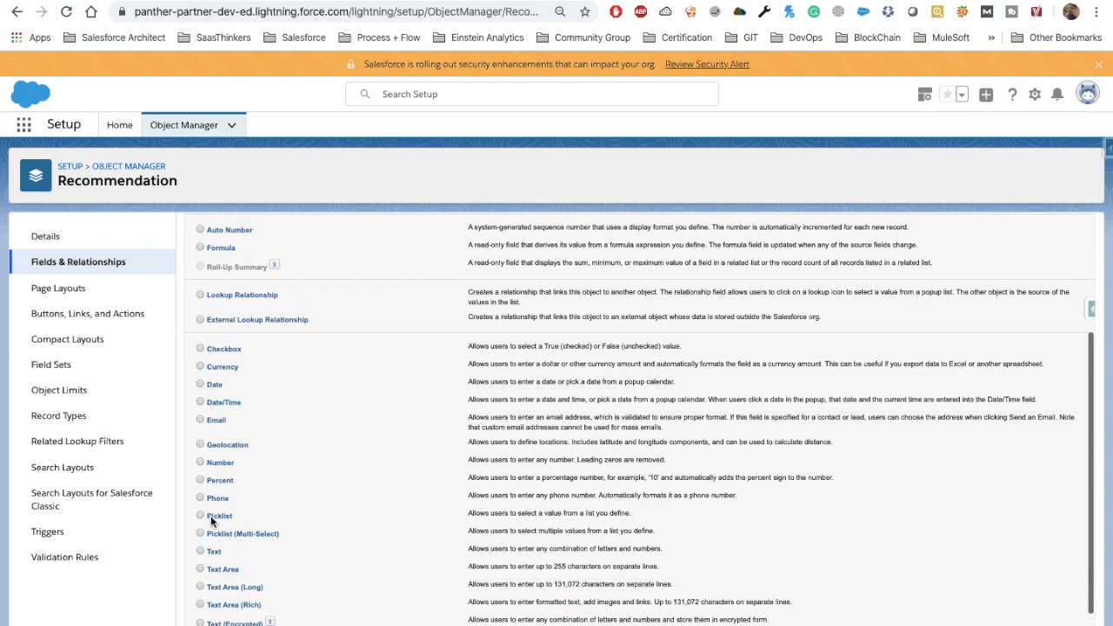
scroll(717, 512, "up", 3)
left_click(1044, 301)
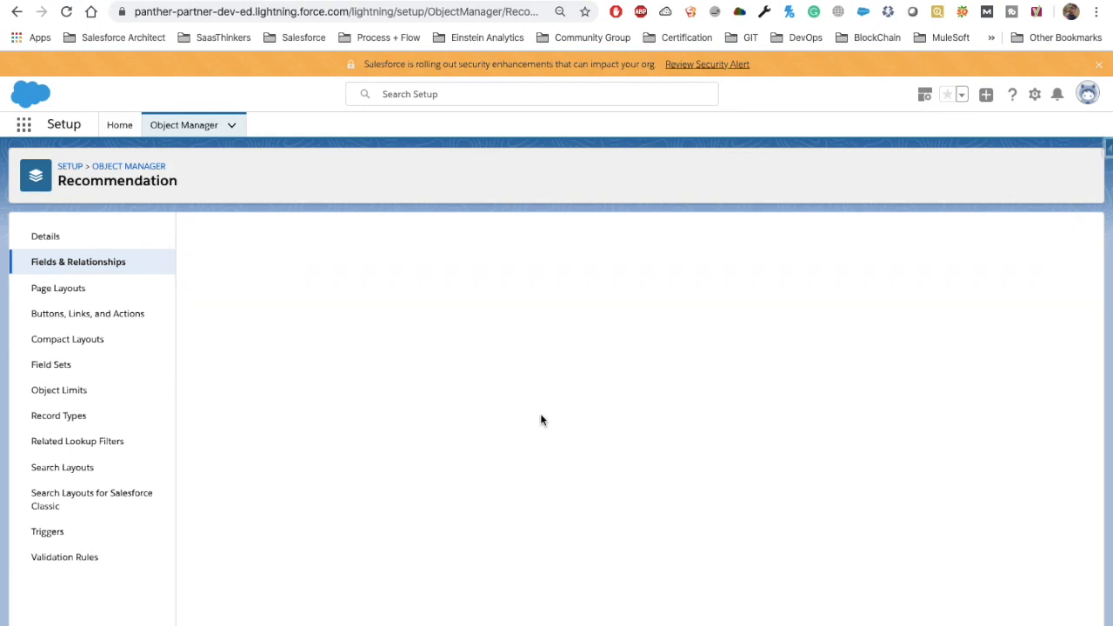
- Label the field Category and enter its own picklist values: Discount, Sales, Service and Development
left_click(416, 331)
type("cat")
left_click(387, 359)
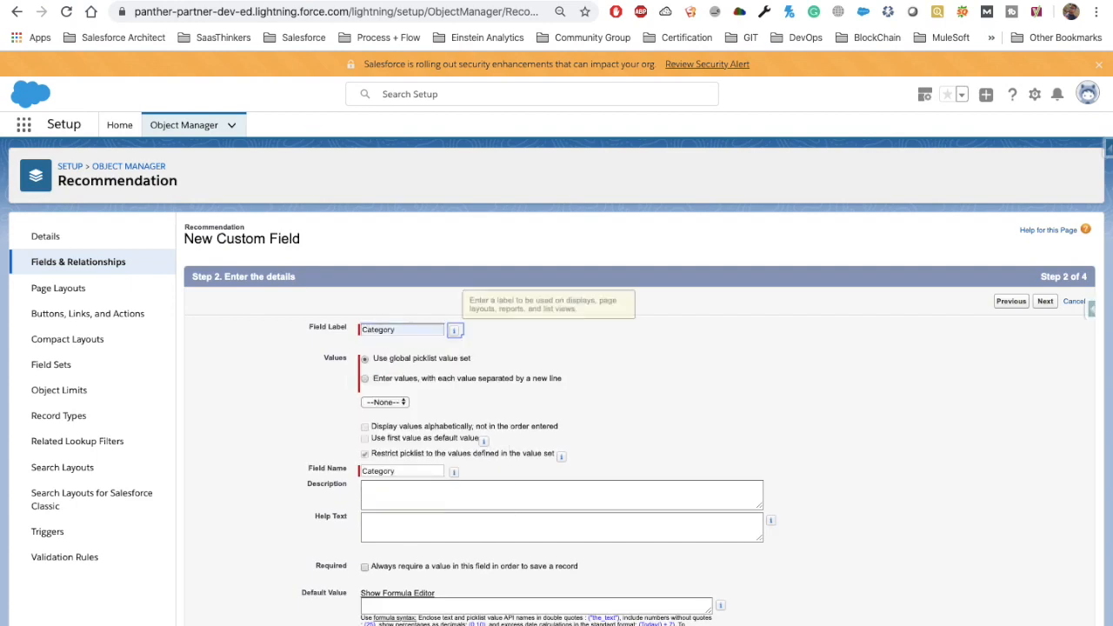
left_click(365, 378)
left_click(394, 424)
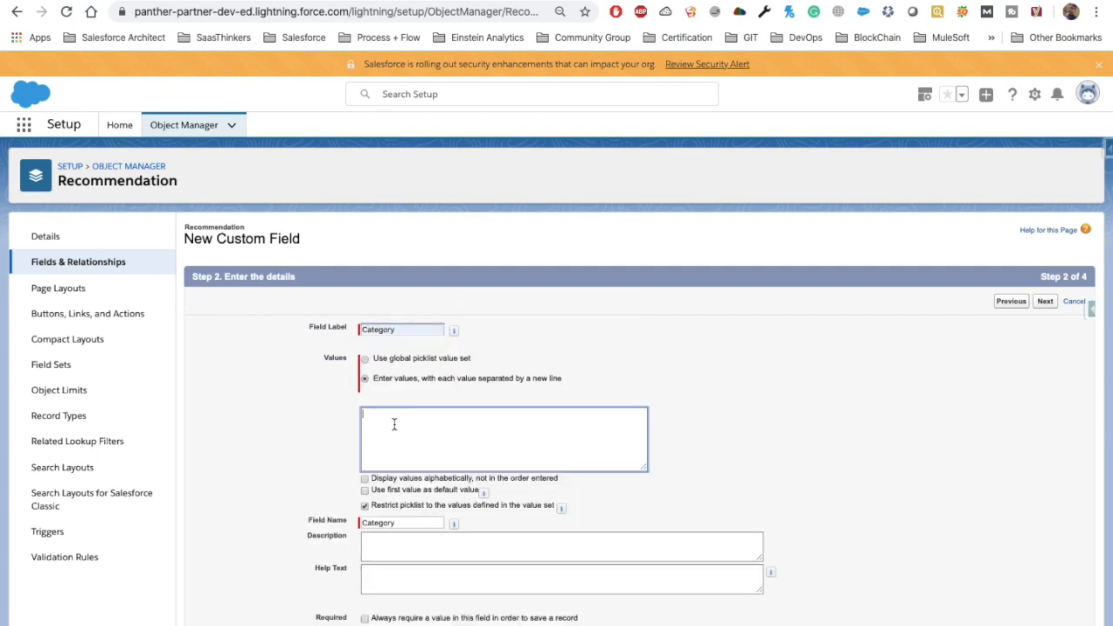
type("Dis")
type("count")
type("ales")
type("Serice")
type("vice")
type("Development")
left_click_drag(425, 438, 345, 414)
- Turn off restricting the picklist to its defined values and continue to field-level security
scroll(803, 462, "down", 1)
scroll(804, 462, "up", 1)
scroll(804, 462, "down", 1)
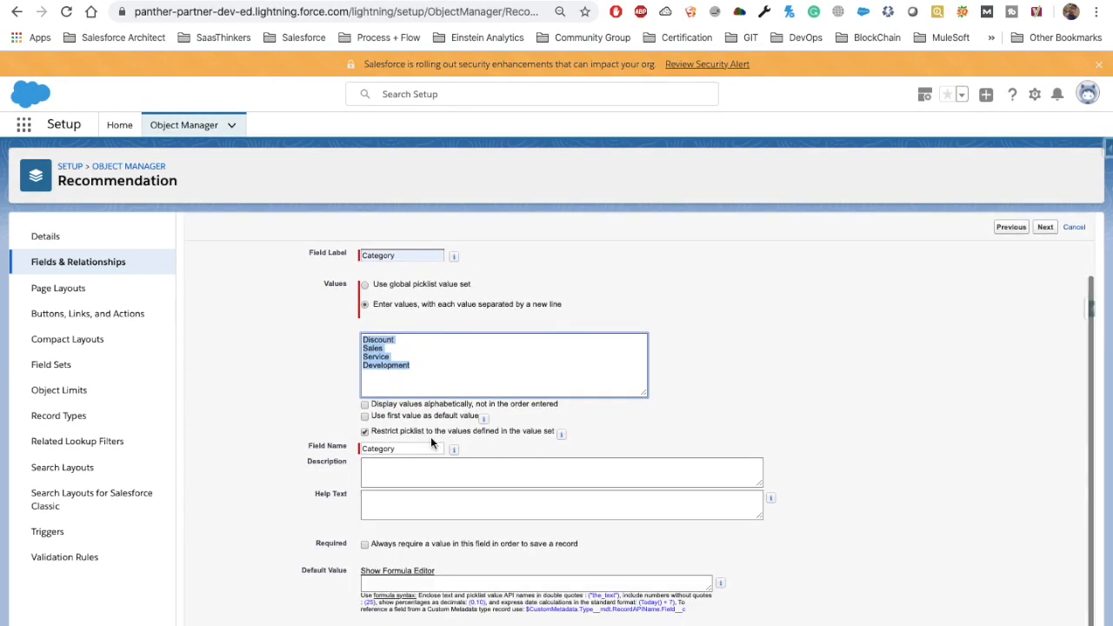
left_click(365, 431)
scroll(661, 396, "up", 1)
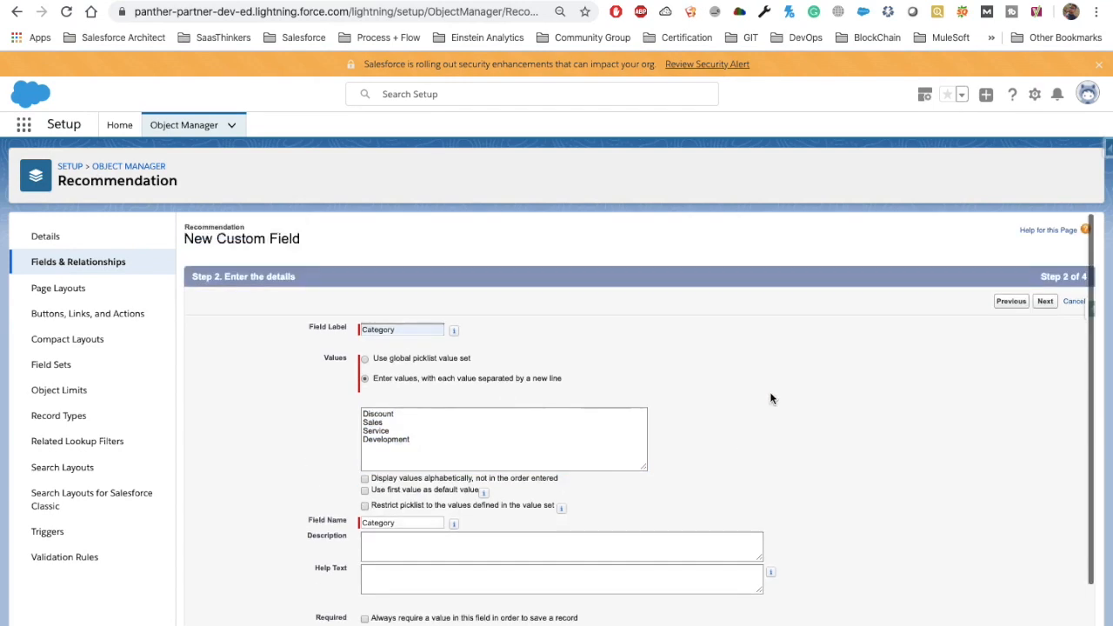
left_click(1040, 305)
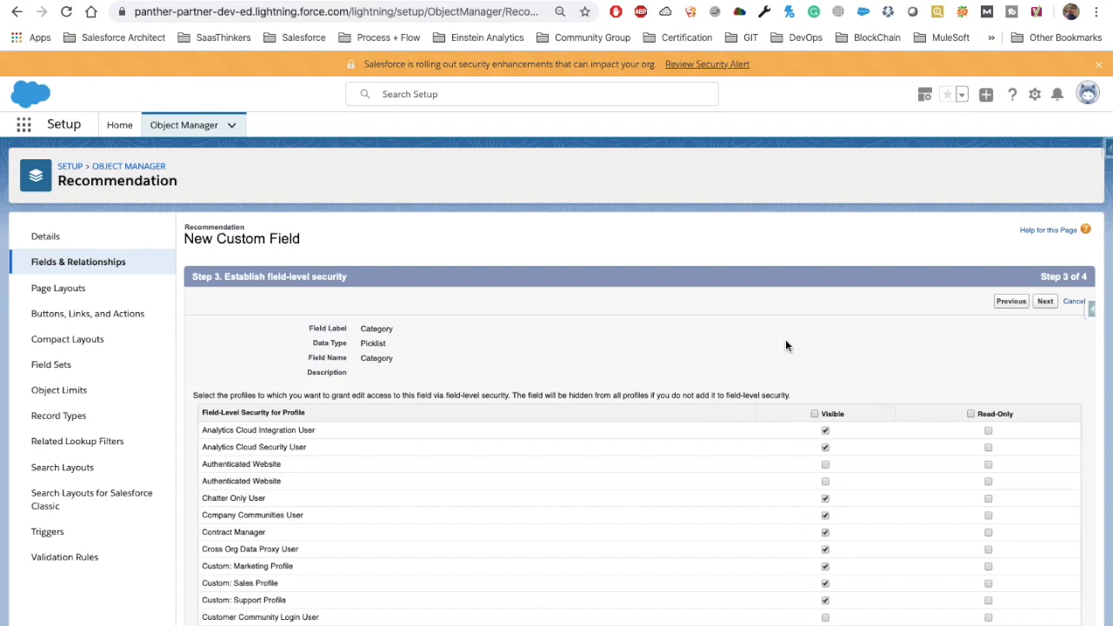
- Accept the default profile visibility, keep the Category field on the Recommendation Layout and save it
scroll(813, 422, "down", 10)
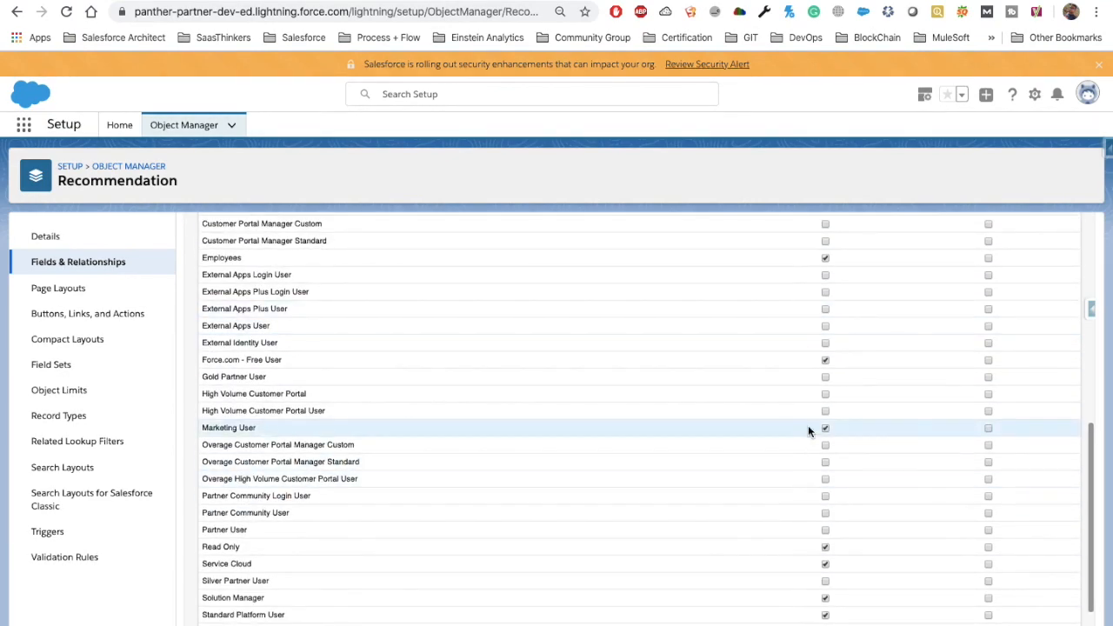
scroll(808, 425, "up", 10)
left_click(1044, 303)
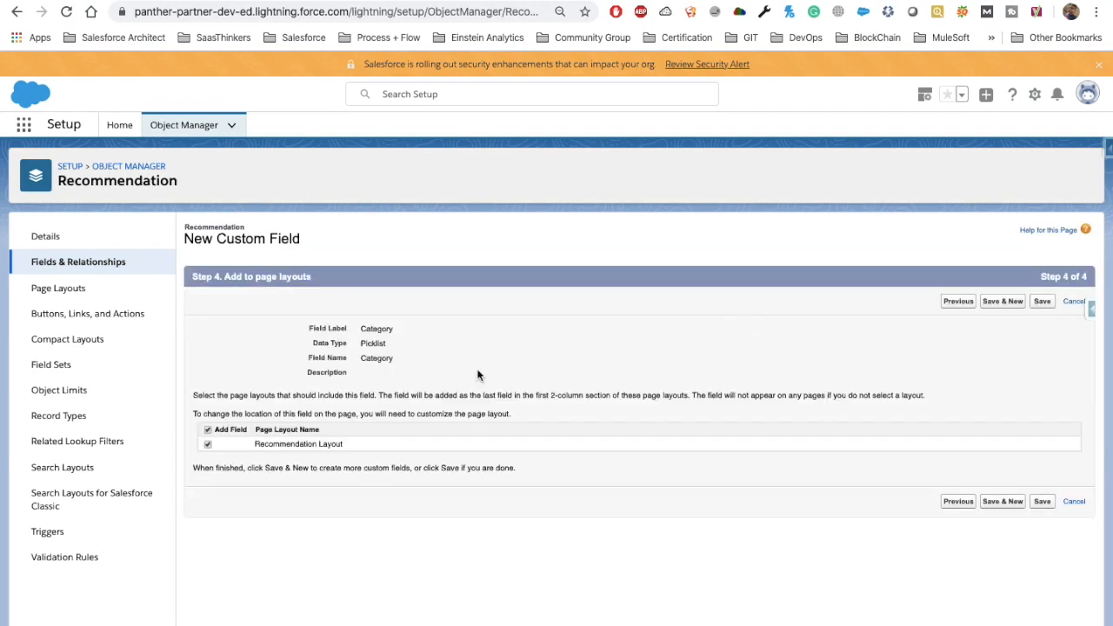
left_click_drag(365, 444, 255, 444)
left_click(1042, 301)
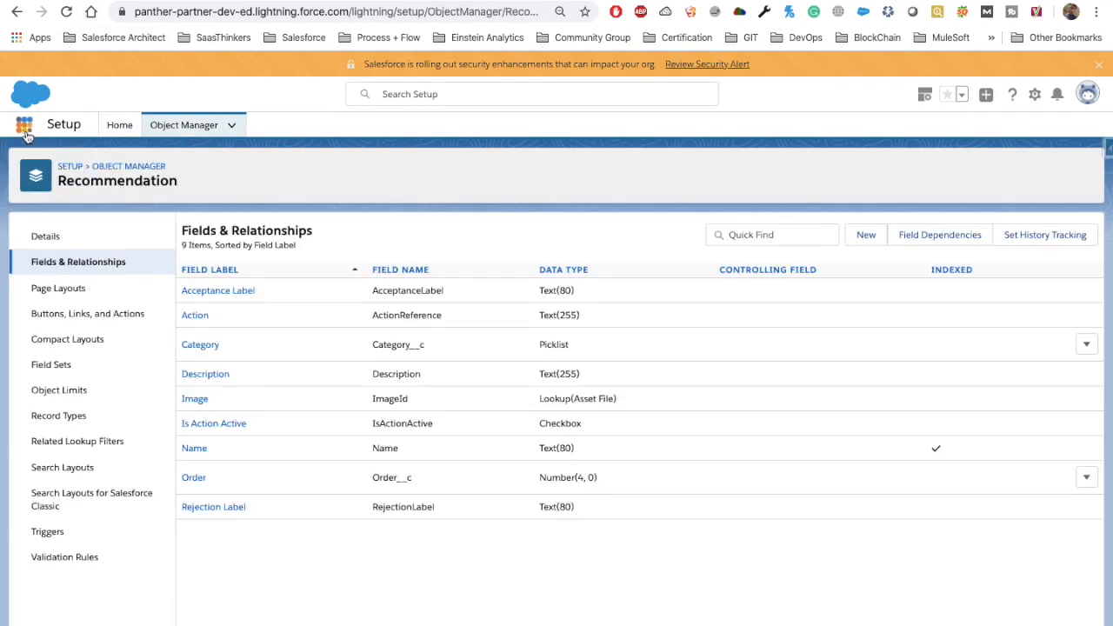
- Open the Recommendations object, switch its list view to All Recommendations and pin that view
left_click(26, 130)
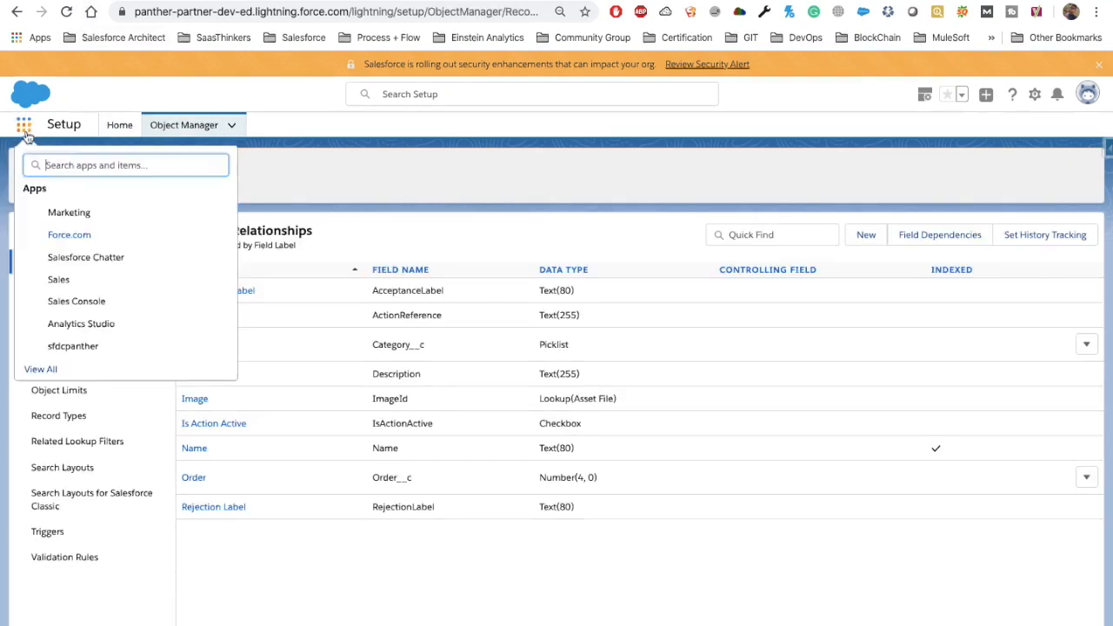
type("recomm")
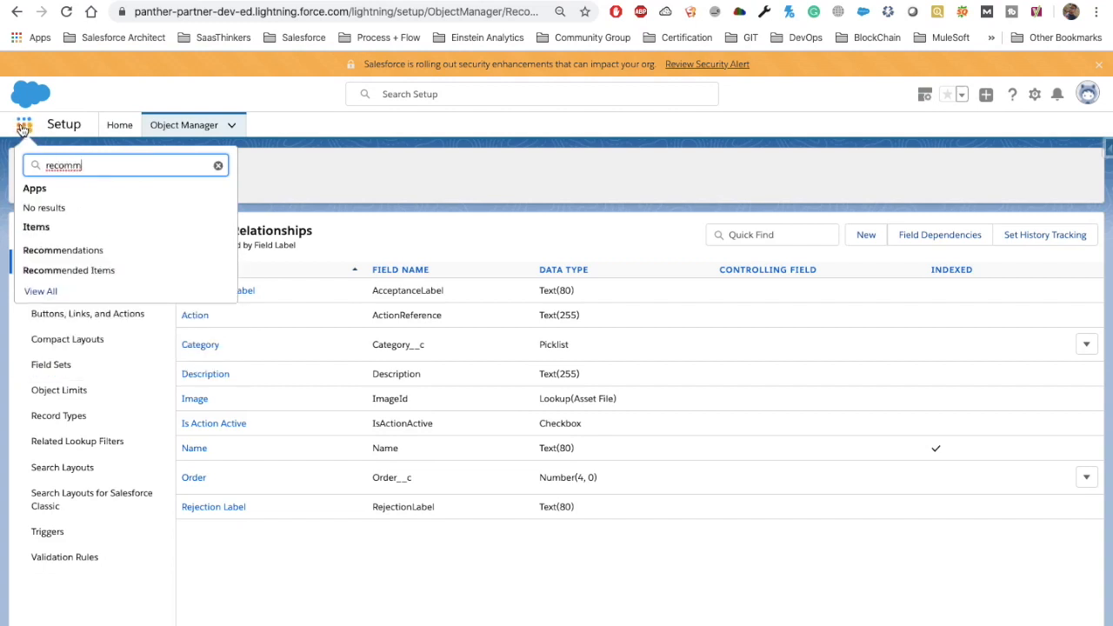
left_click(70, 253)
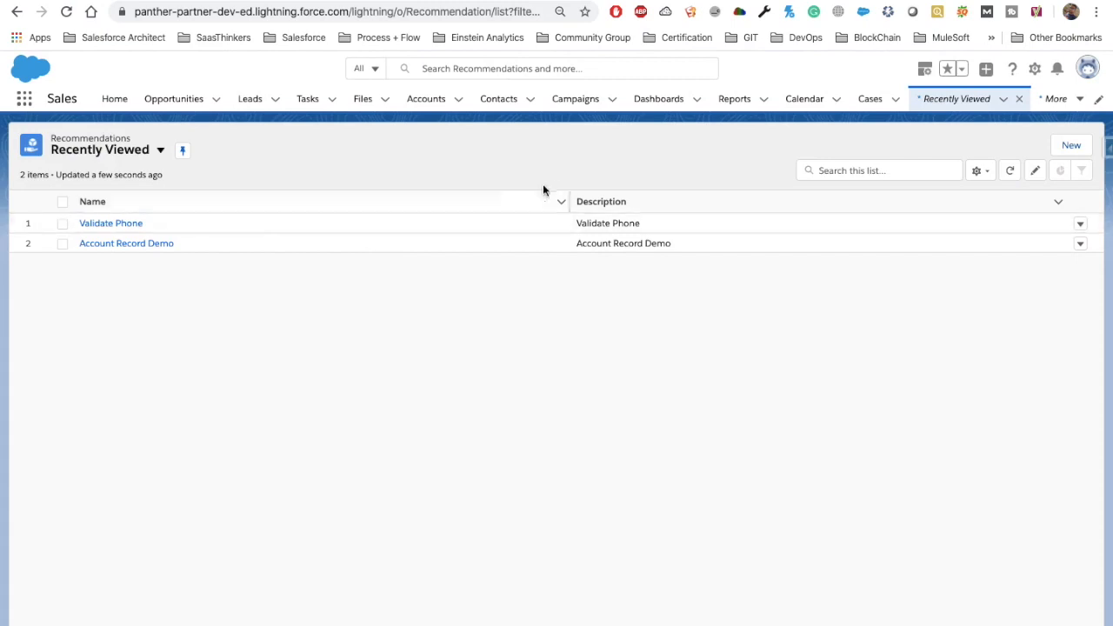
left_click(160, 151)
left_click(120, 196)
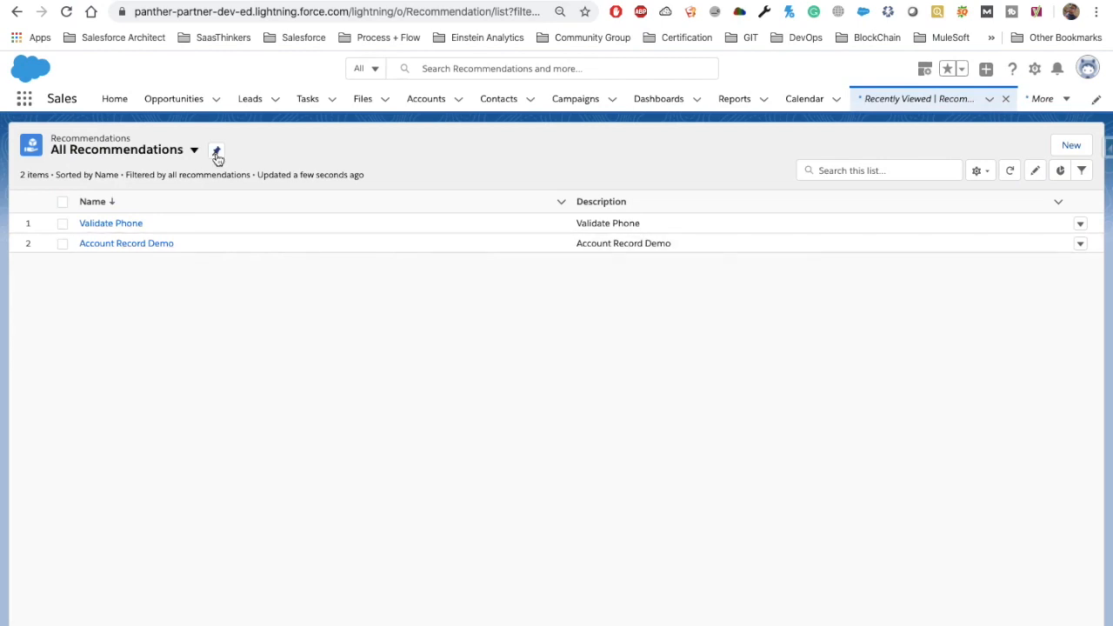
left_click(216, 151)
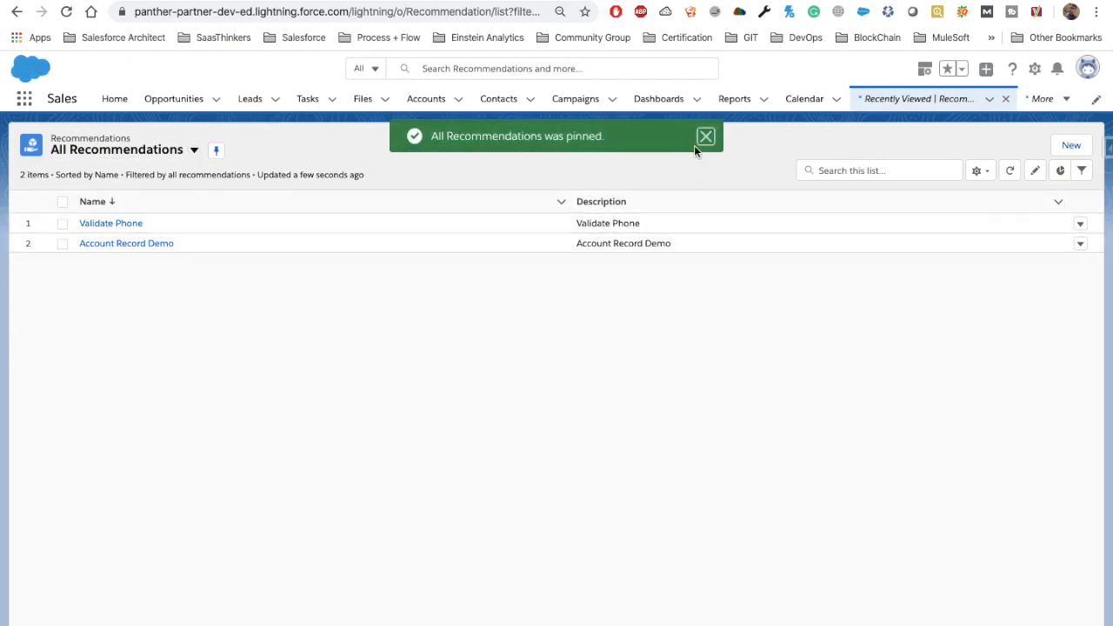
- Start a new recommendation and enter Discount 5 % as both its name and its description
left_click(1068, 145)
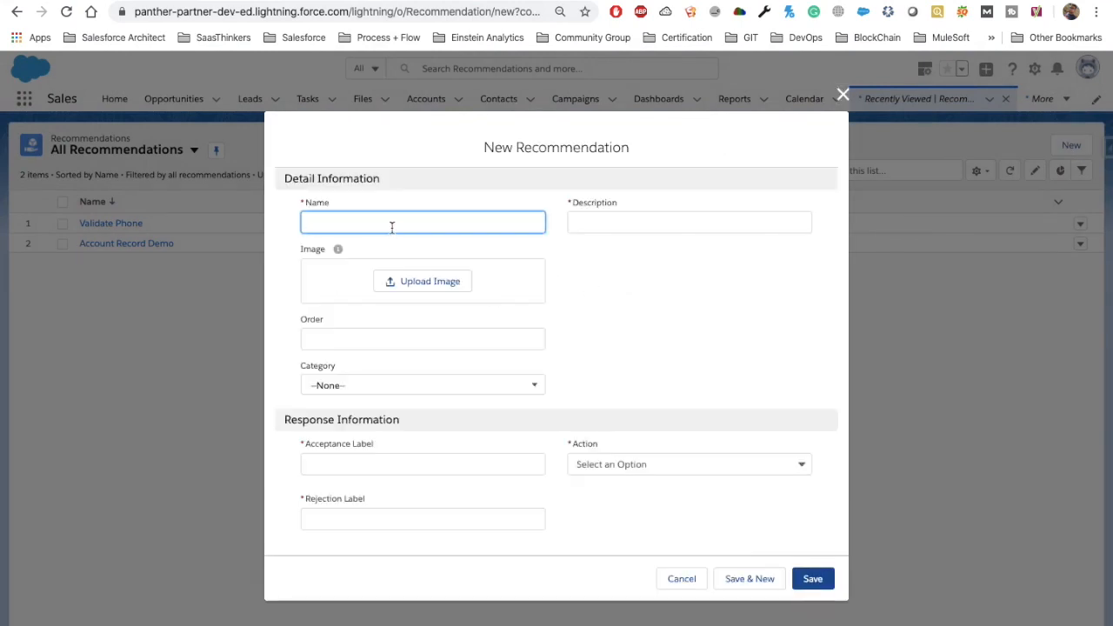
left_click(385, 222)
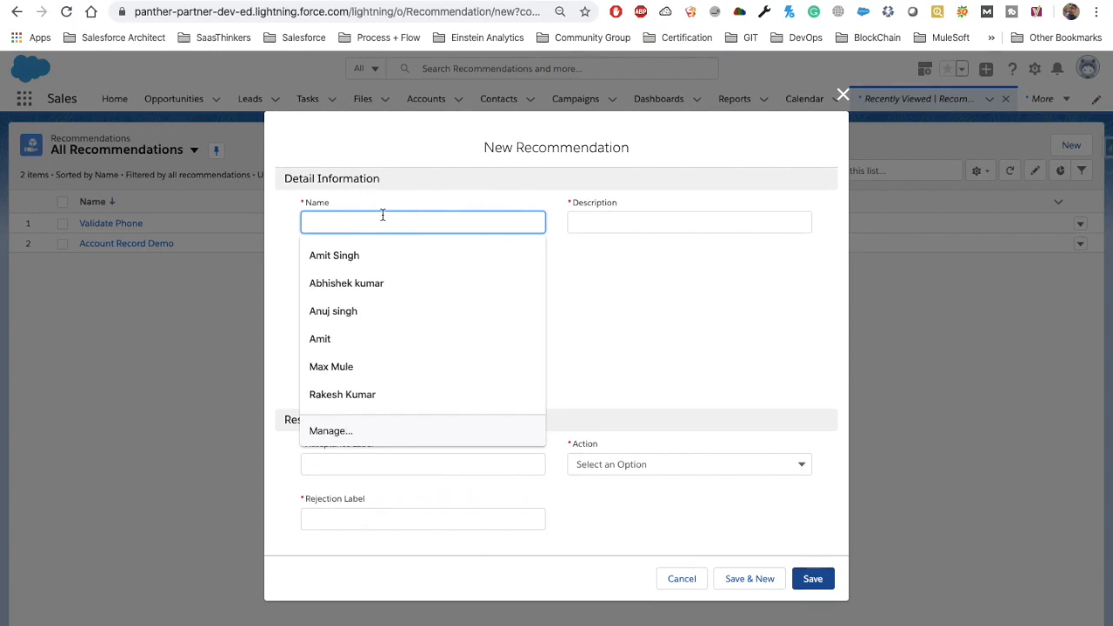
type("Discount 5 %")
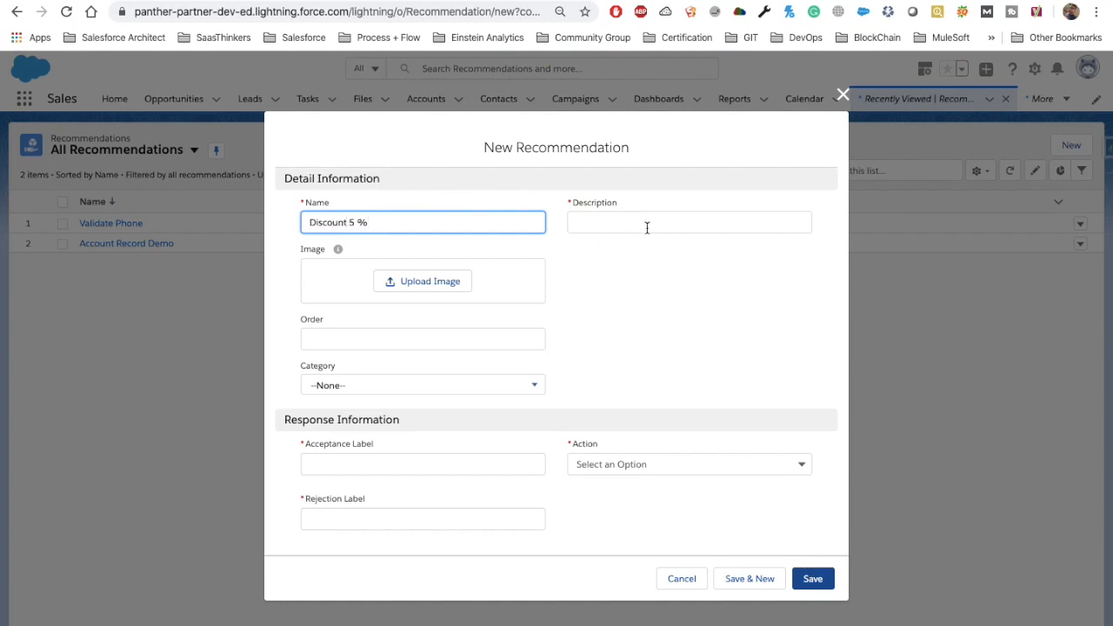
left_click(648, 228)
triple_click(412, 220)
key("ctrl+c")
left_click(600, 213)
key("ctrl+v")
left_click_drag(651, 225, 572, 225)
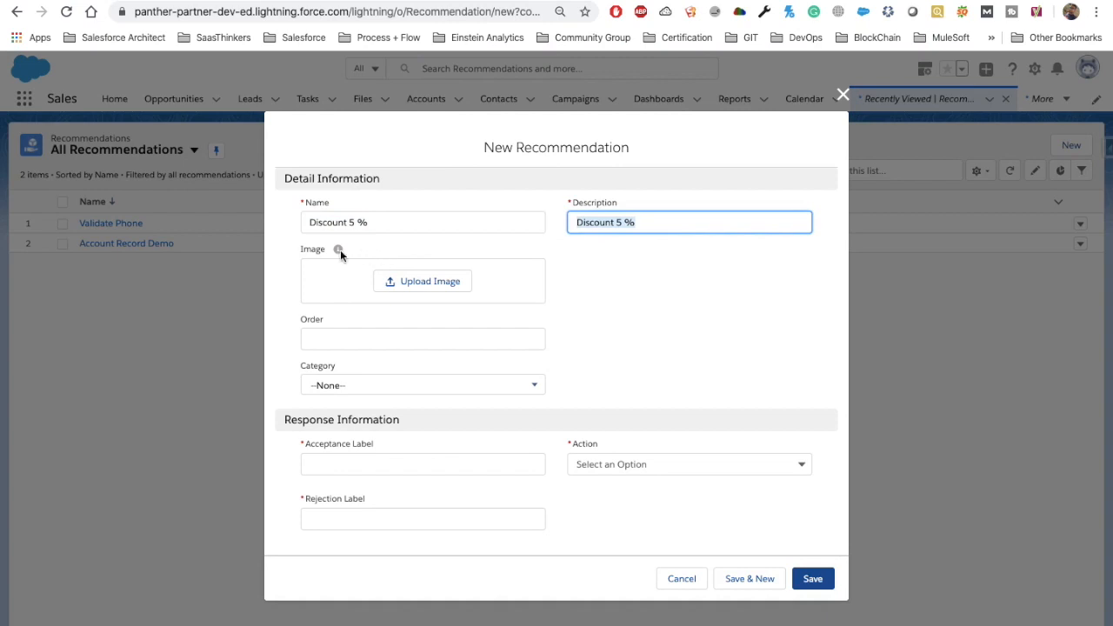
- Add the sfdcpanther image from the org's Asset Library to the new recommendation
left_click(407, 284)
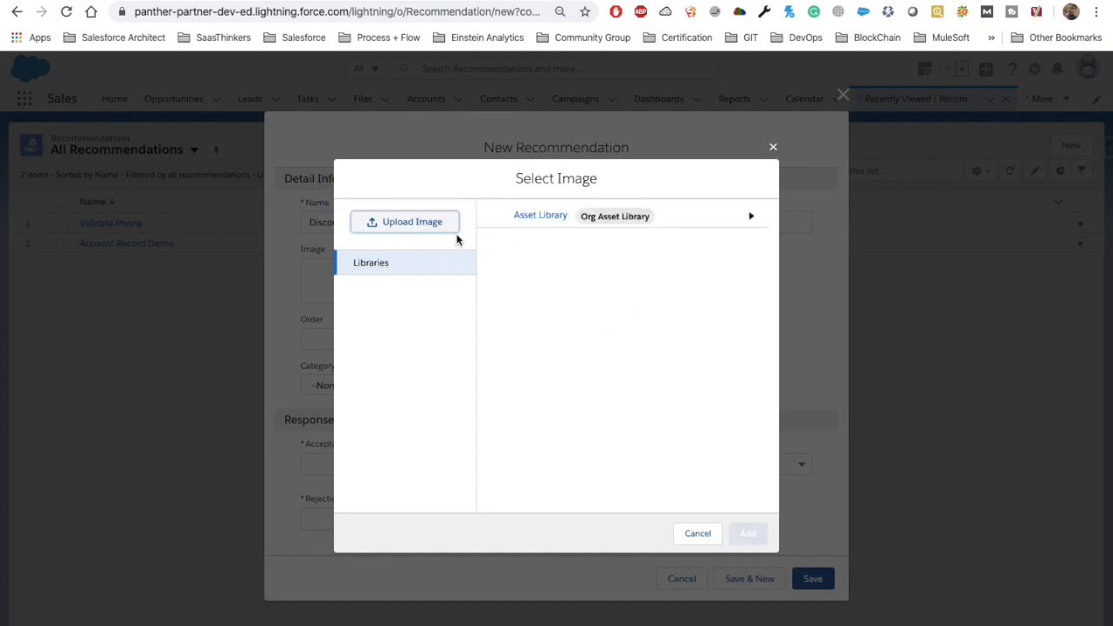
left_click(540, 215)
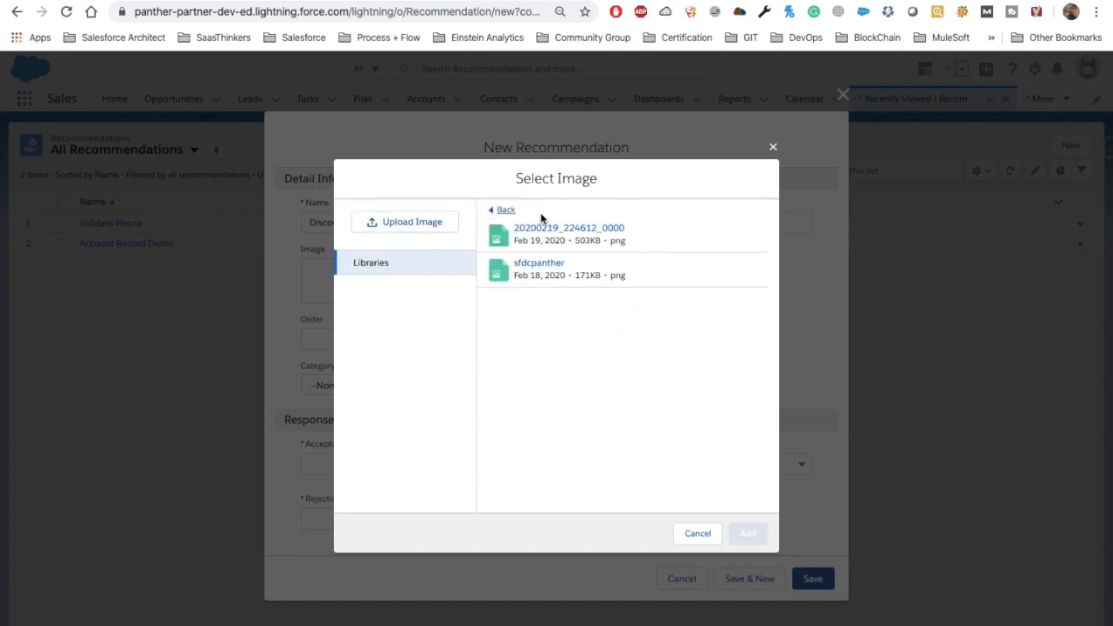
left_click(547, 280)
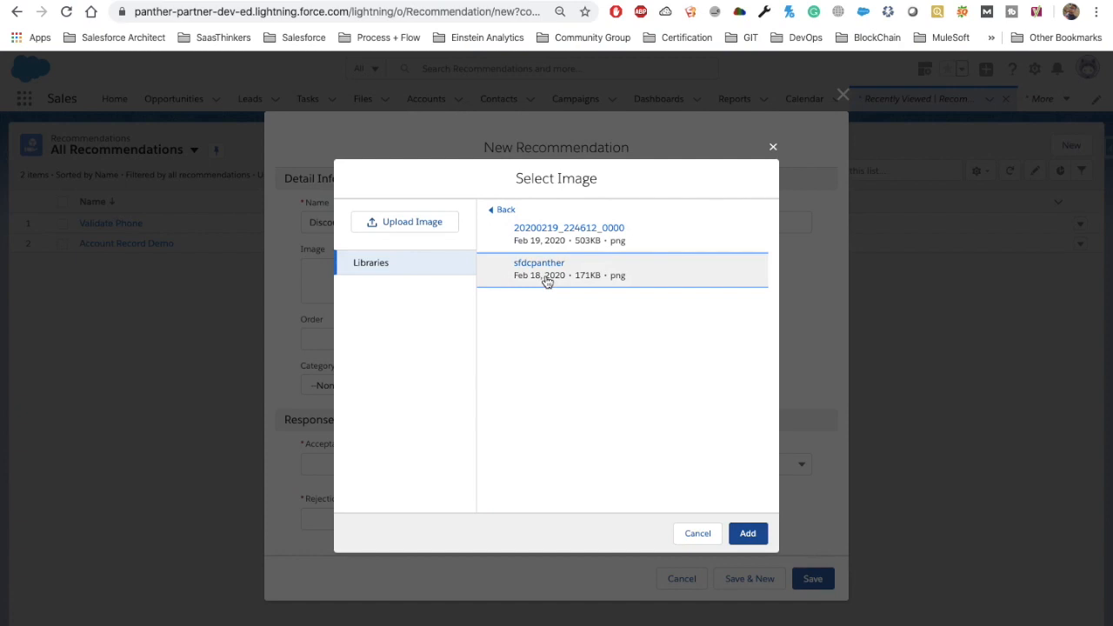
left_click(742, 539)
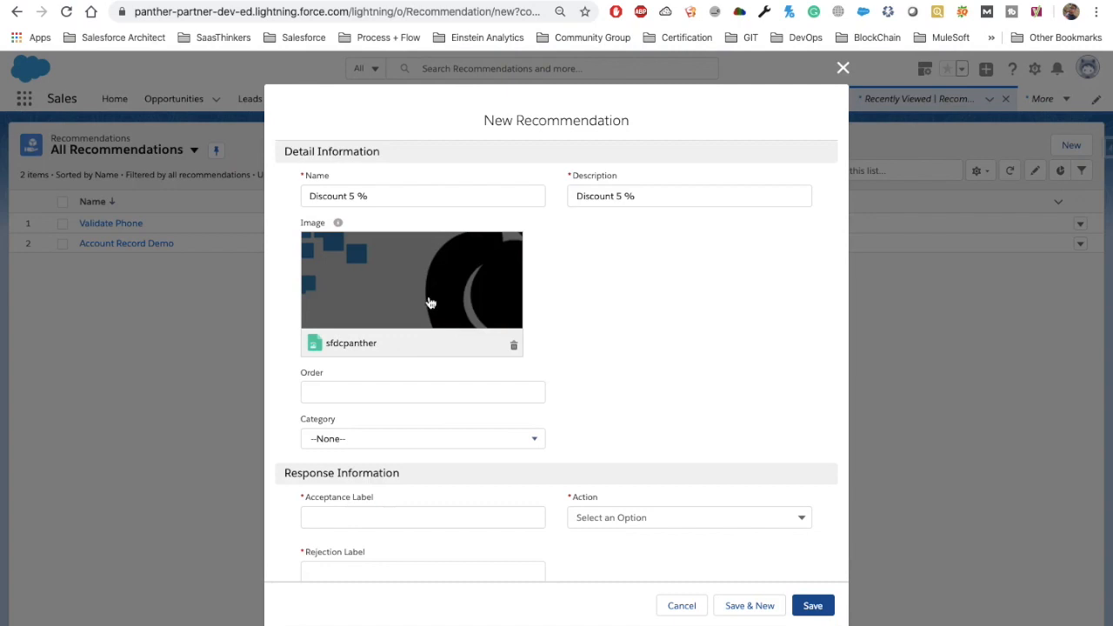
- Set the recommendation's order to 100 and its category to Discount
scroll(599, 381, "down", 1)
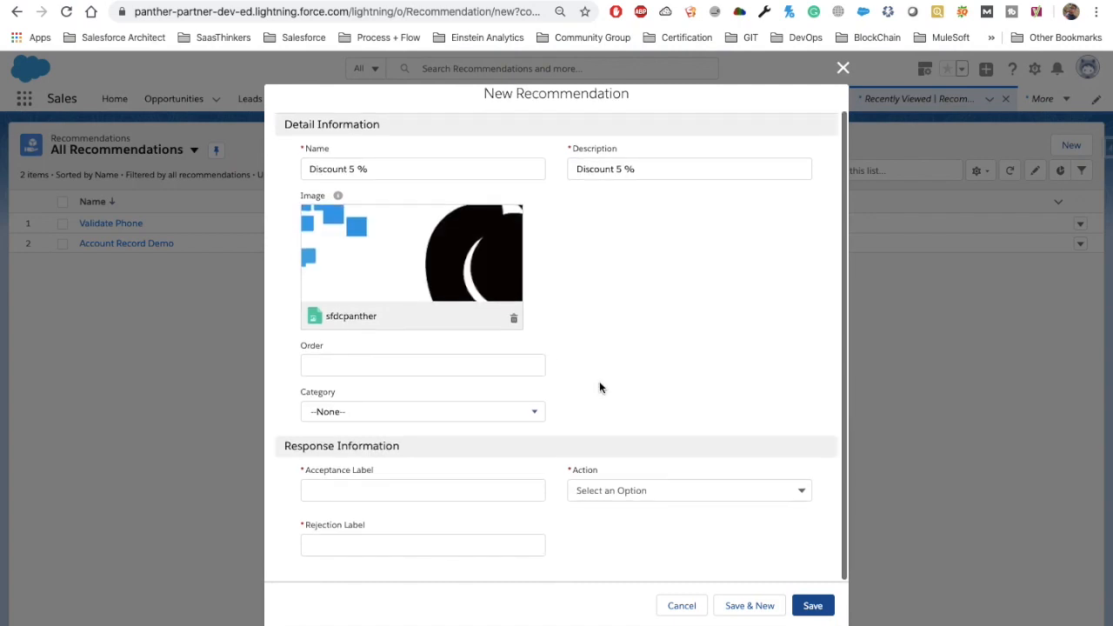
left_click(352, 358)
type("100")
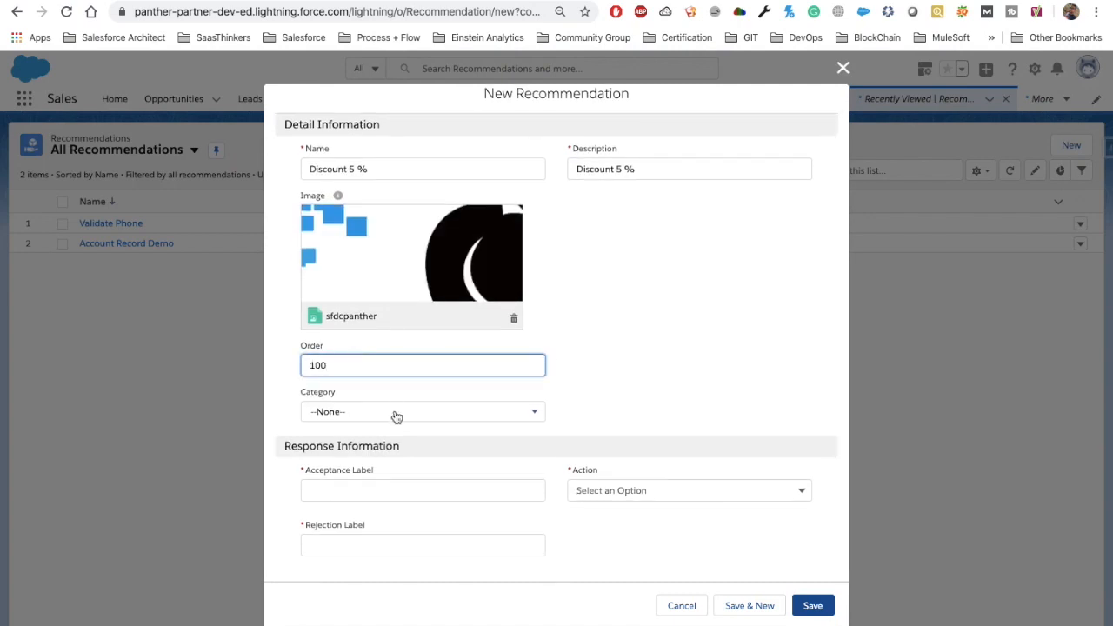
left_click(397, 413)
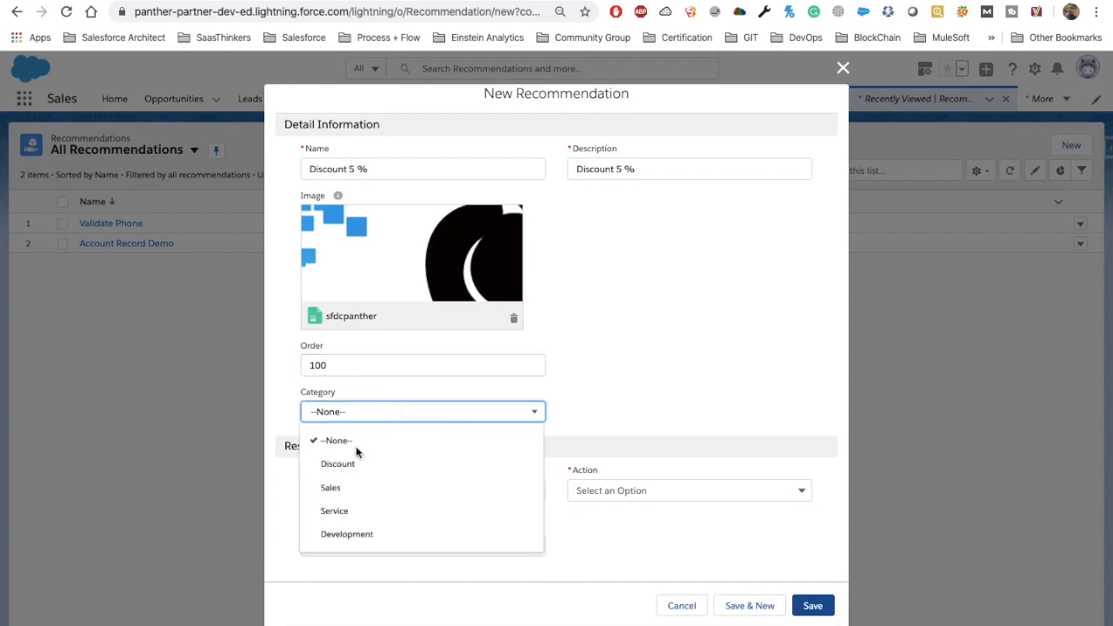
left_click(377, 469)
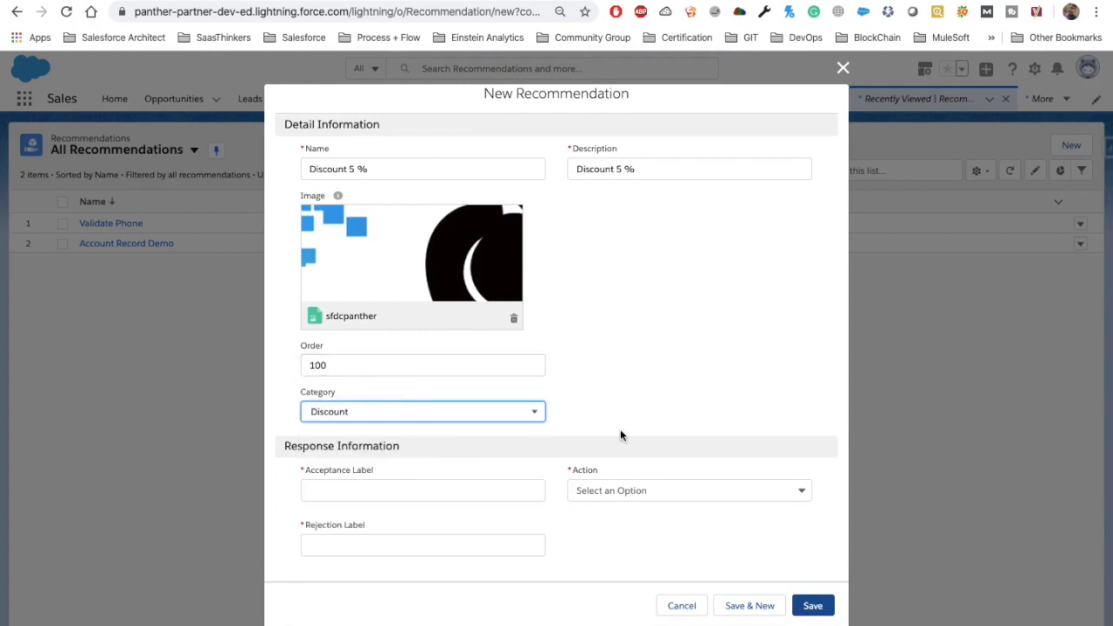
- Enter Avail It as the recommendation's acceptance label
left_click_drag(383, 476, 300, 475)
left_click(356, 495)
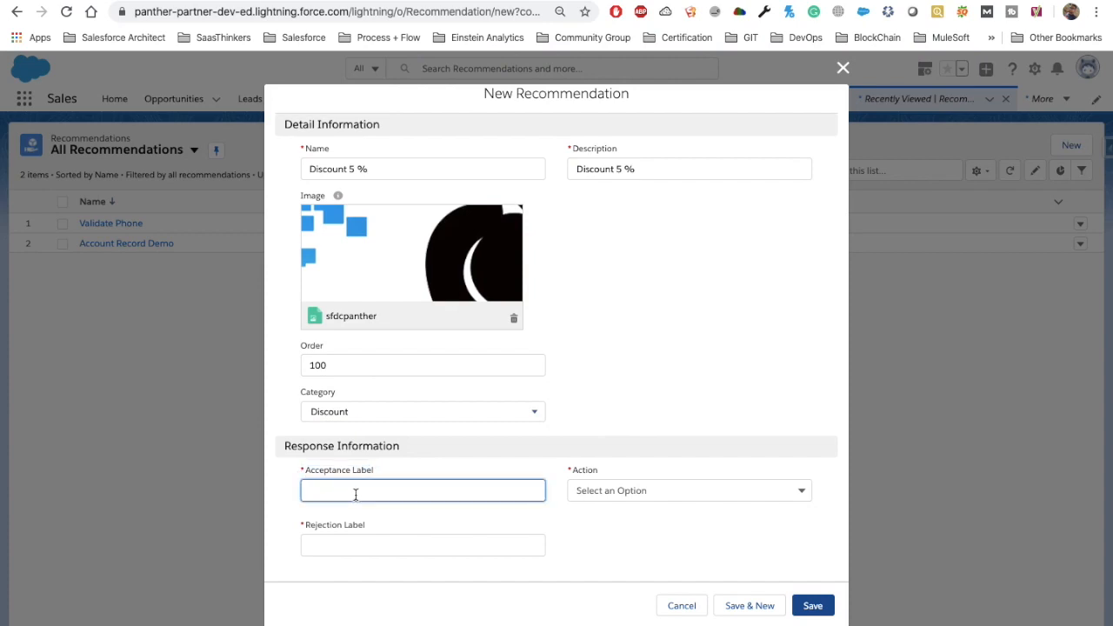
type("Availt")
key("BackSpace")
key("BackSpace")
key("BackSpace")
type("l It")
left_click_drag(341, 492, 289, 492)
left_click_drag(352, 489, 281, 495)
- Enter Not Interested as the recommendation's rejection label
left_click(406, 548)
type("Not Int")
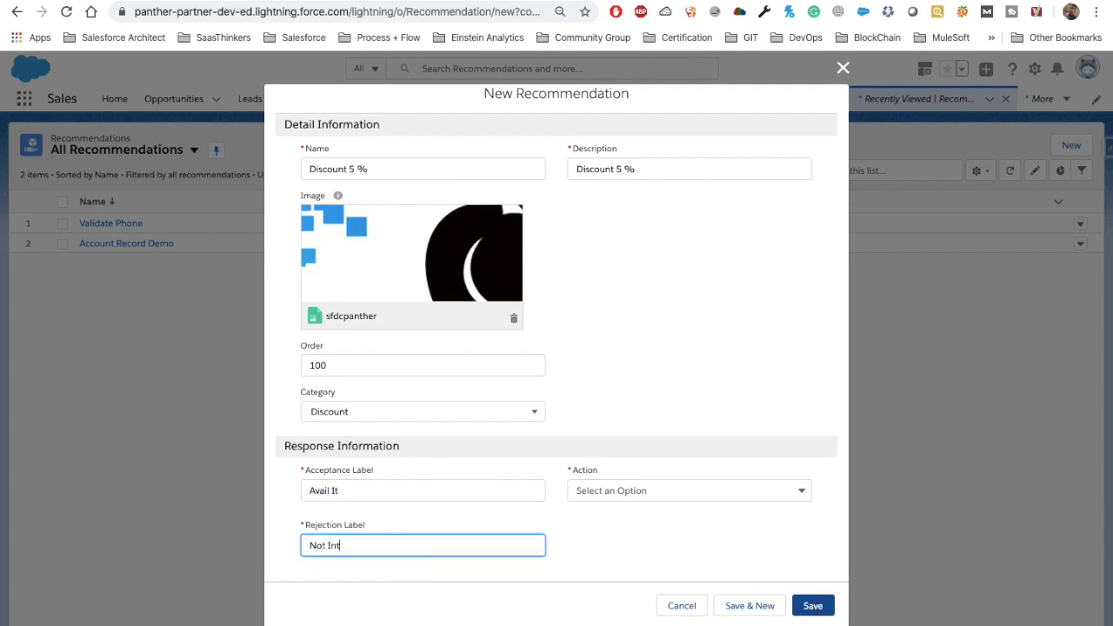
type("erested")
left_click_drag(387, 548, 297, 545)
left_click_drag(357, 491, 287, 493)
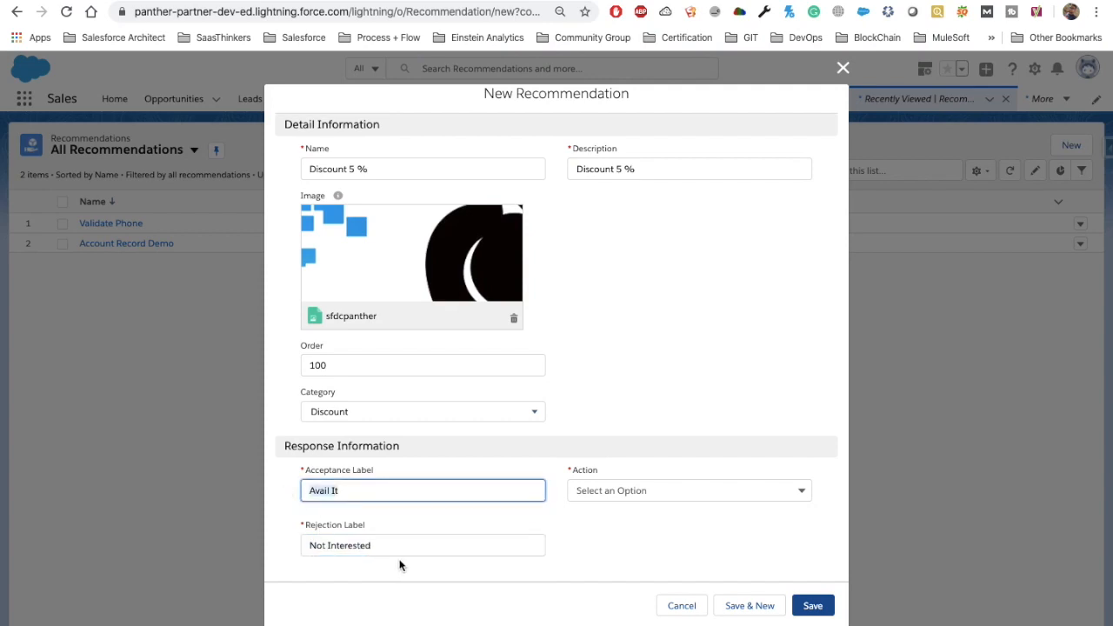
left_click_drag(403, 548, 303, 547)
left_click(600, 537)
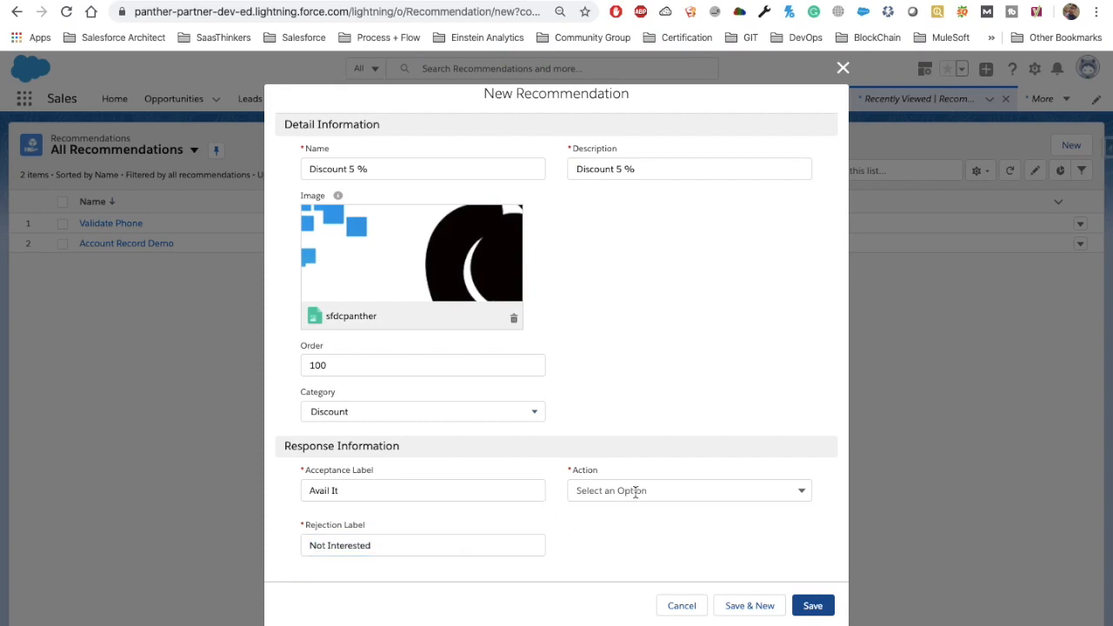
- Examine which flows are offered as the Action for the new recommendation
left_click_drag(568, 470, 613, 468)
left_click(609, 477)
left_click(635, 491)
scroll(669, 527, "down", 2)
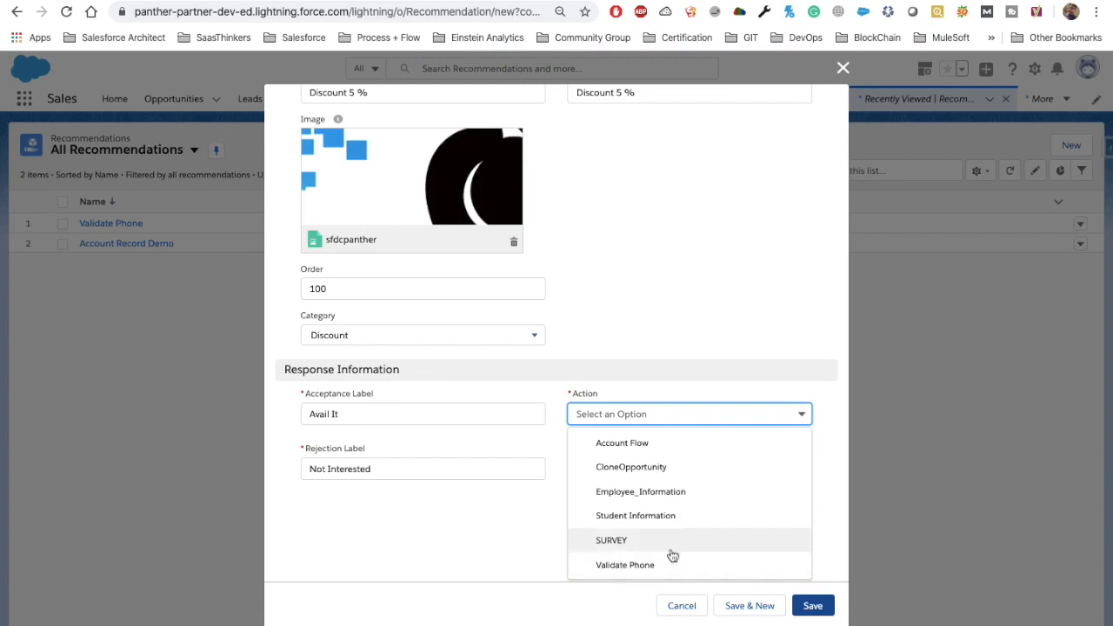
left_click(502, 559)
left_click(636, 492)
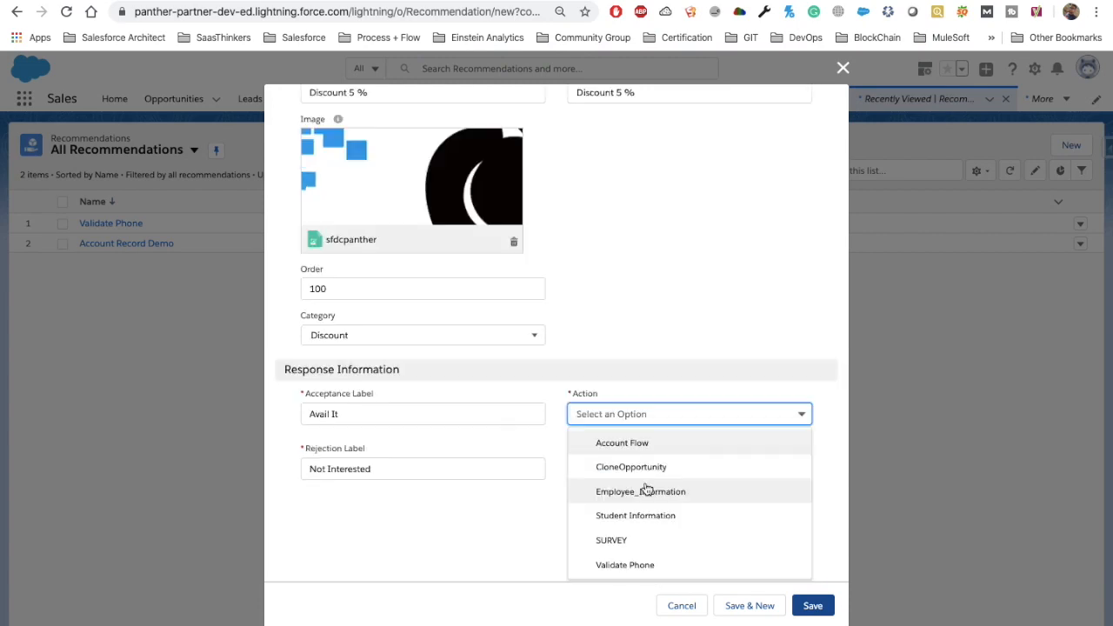
scroll(630, 387, "up", 2)
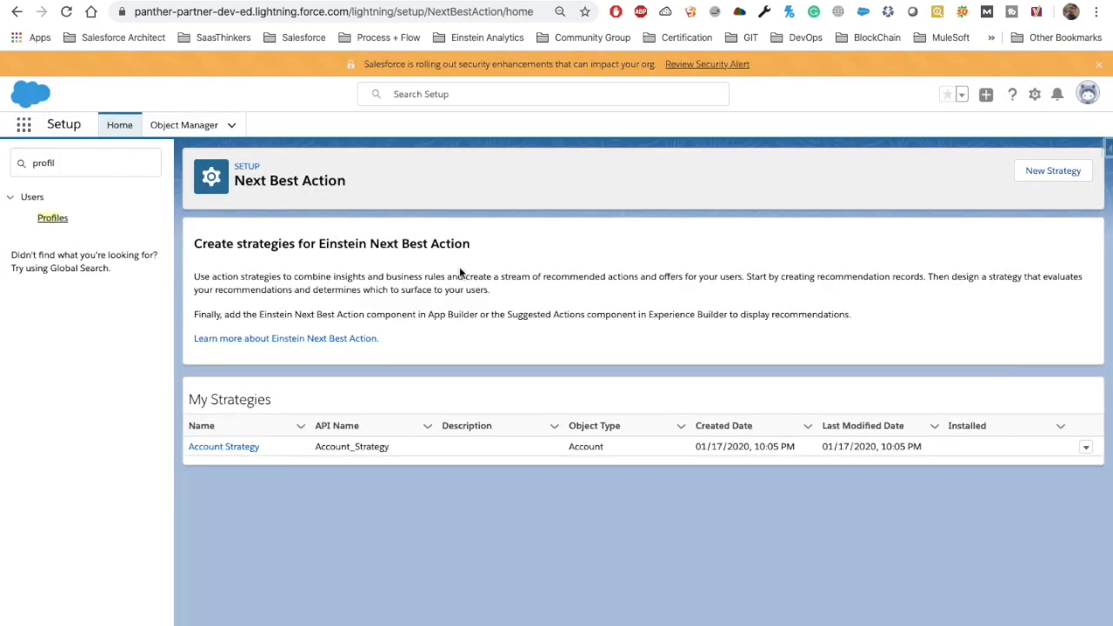
- Switch to Setup, search it for flow and open the list of all flows
double_click(77, 166)
key("BackSpace")
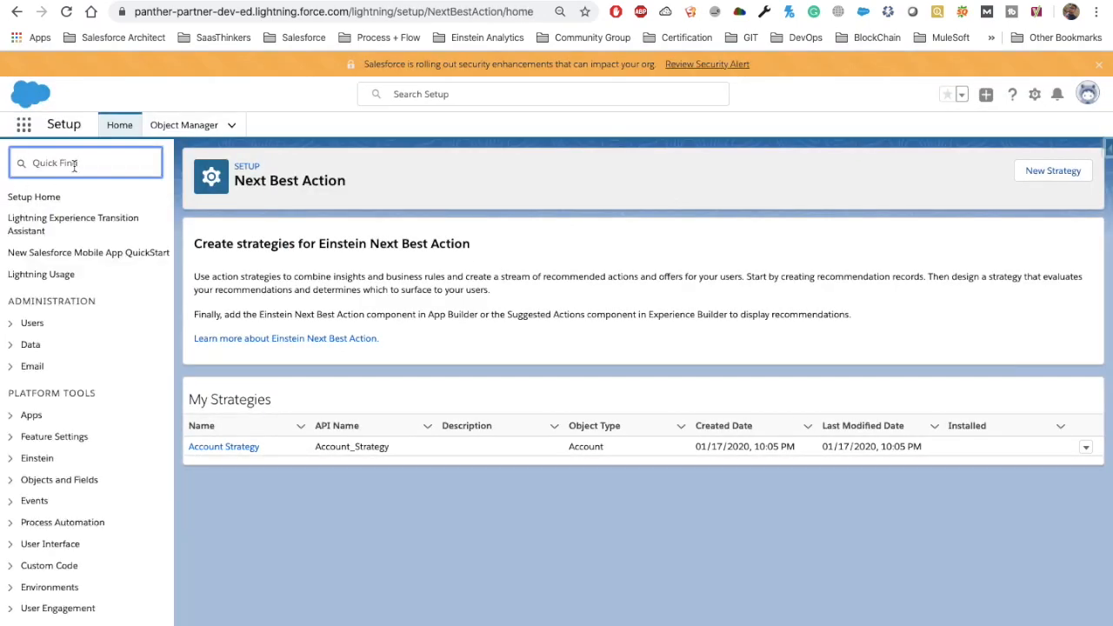
type("flow")
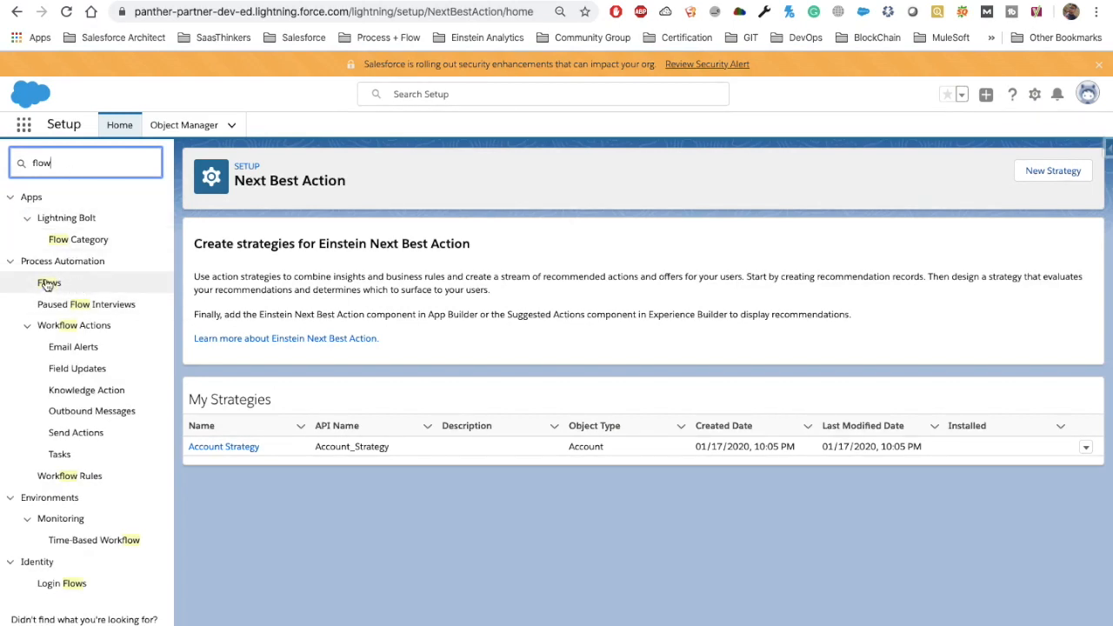
left_click(50, 285)
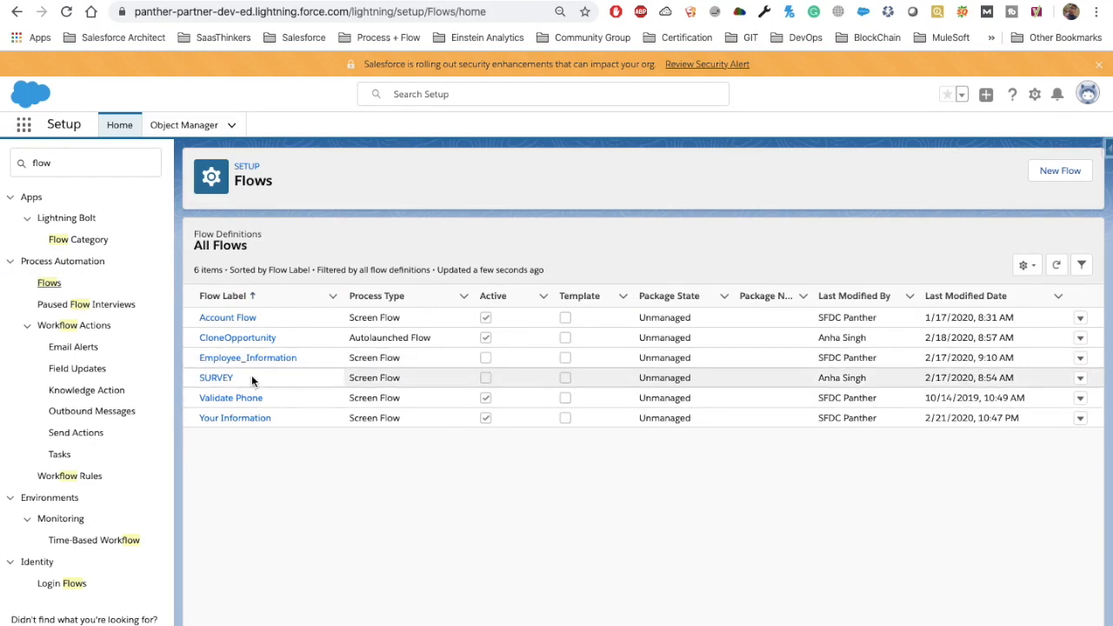
- Examine the process type and active status of each flow in the All Flows list
left_click_drag(459, 380, 200, 360)
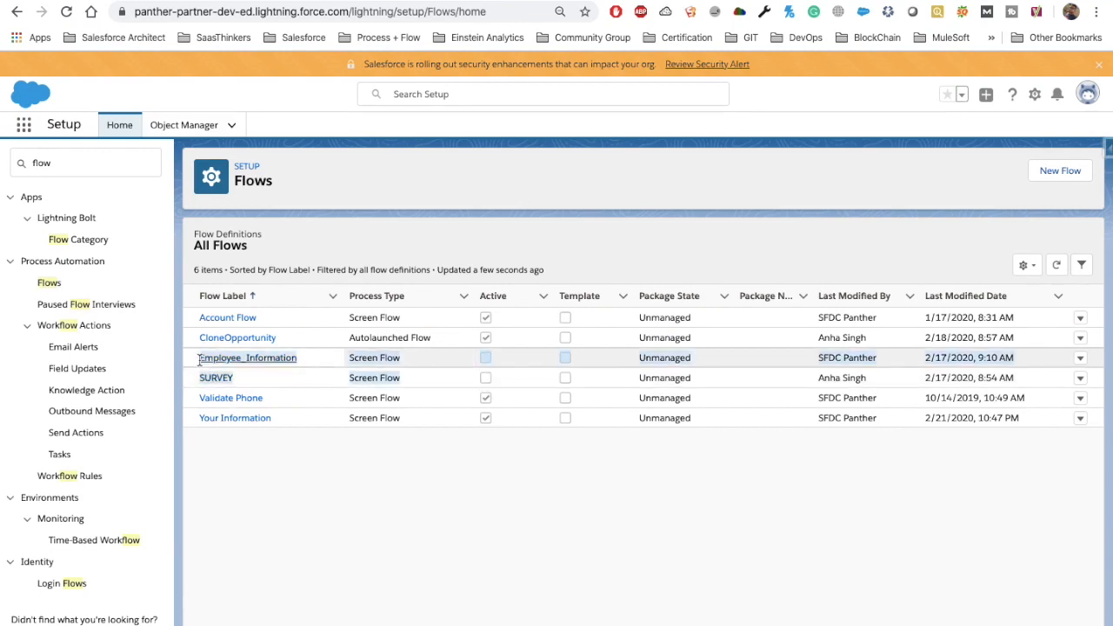
left_click(374, 378)
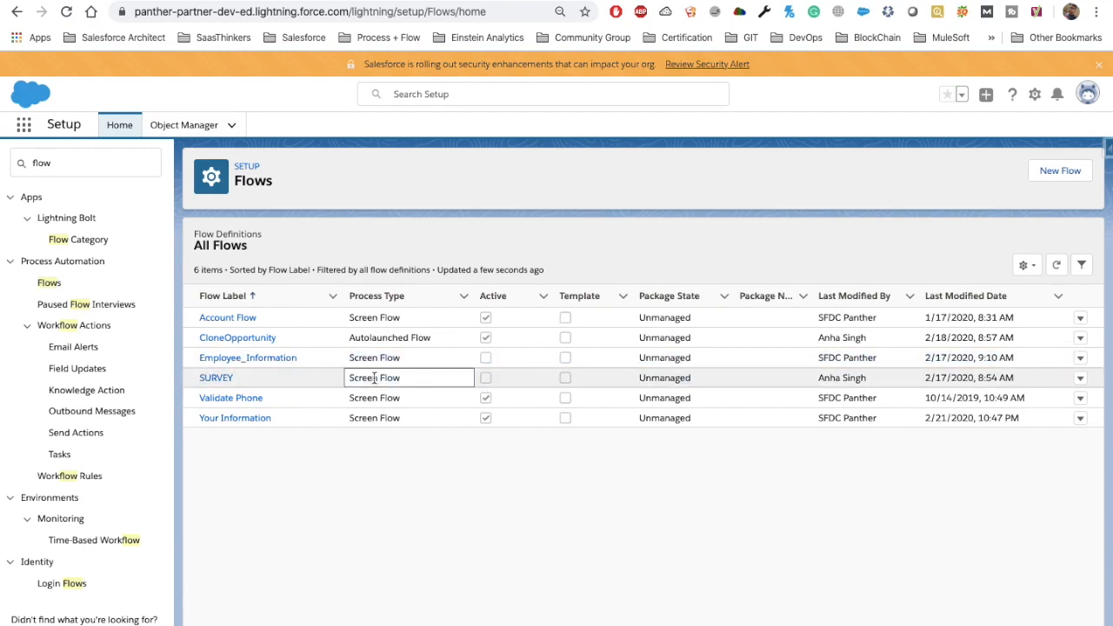
left_click_drag(193, 354, 414, 379)
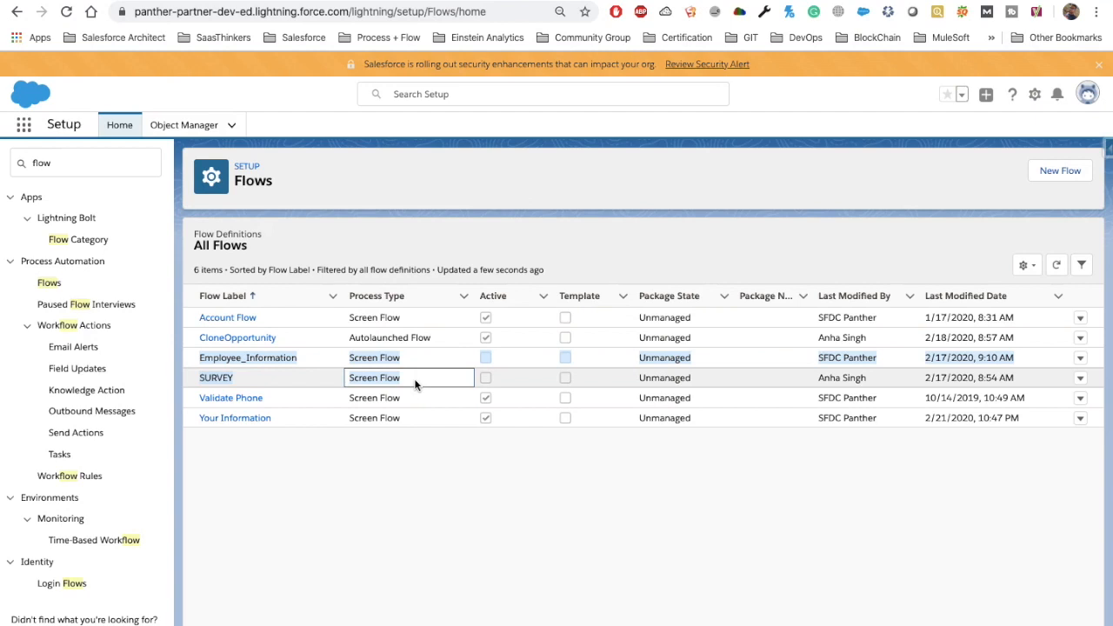
left_click(412, 382)
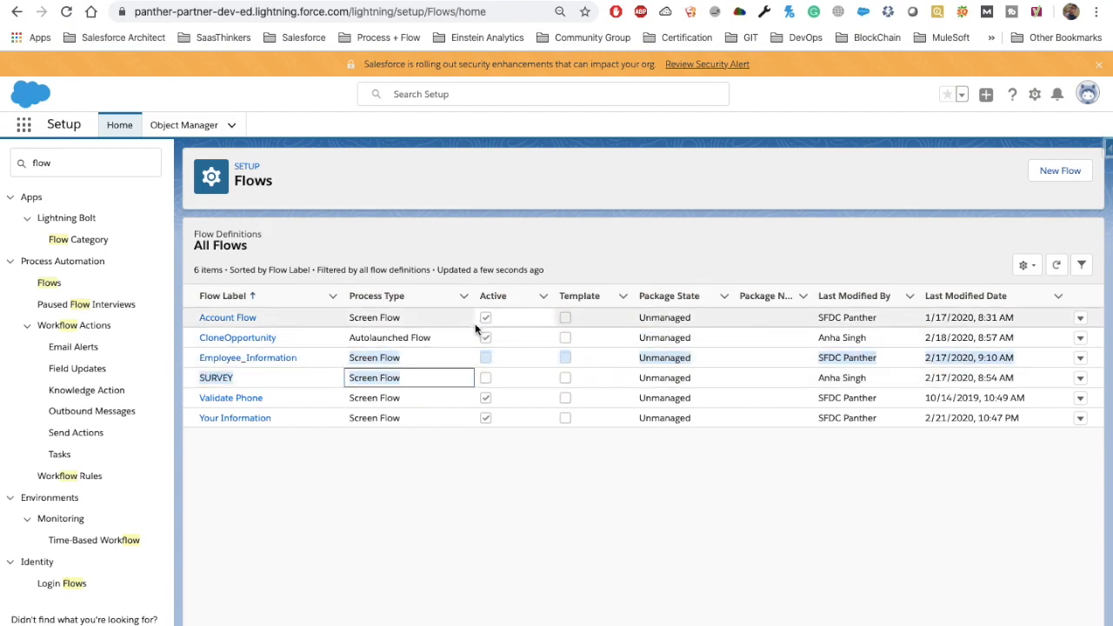
left_click(435, 343)
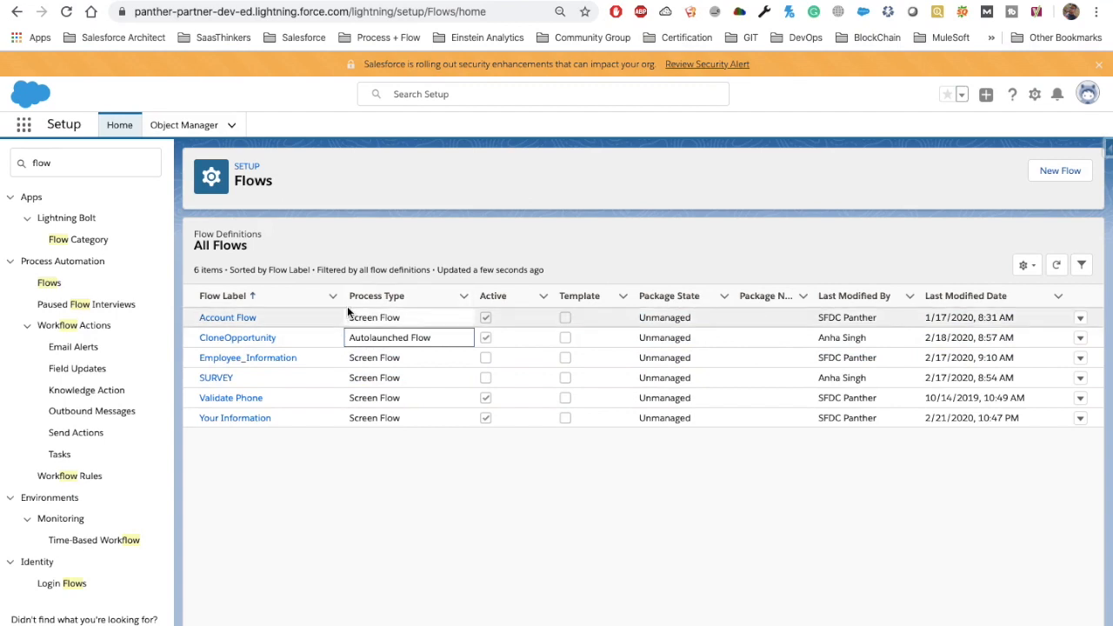
left_click_drag(351, 319, 430, 475)
left_click(431, 473)
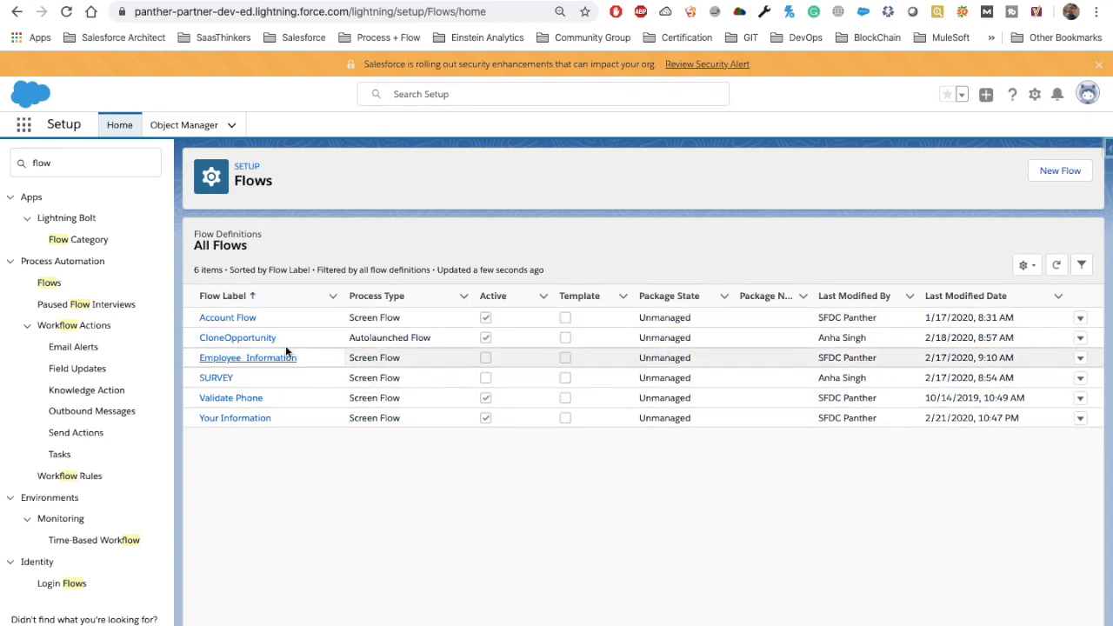
left_click_drag(350, 317, 489, 340)
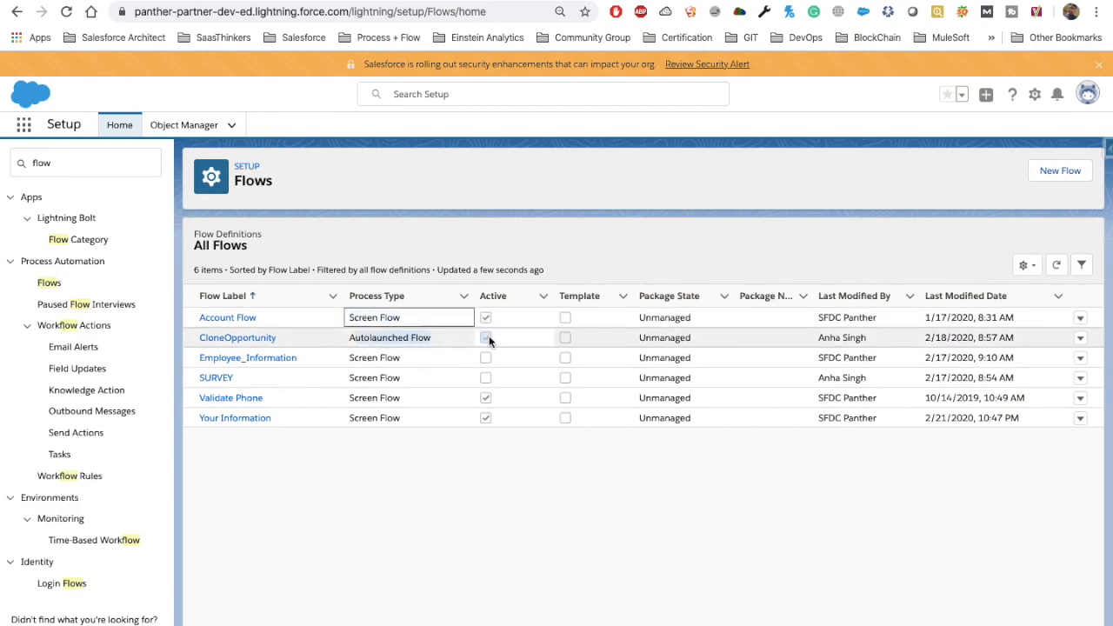
left_click(417, 453)
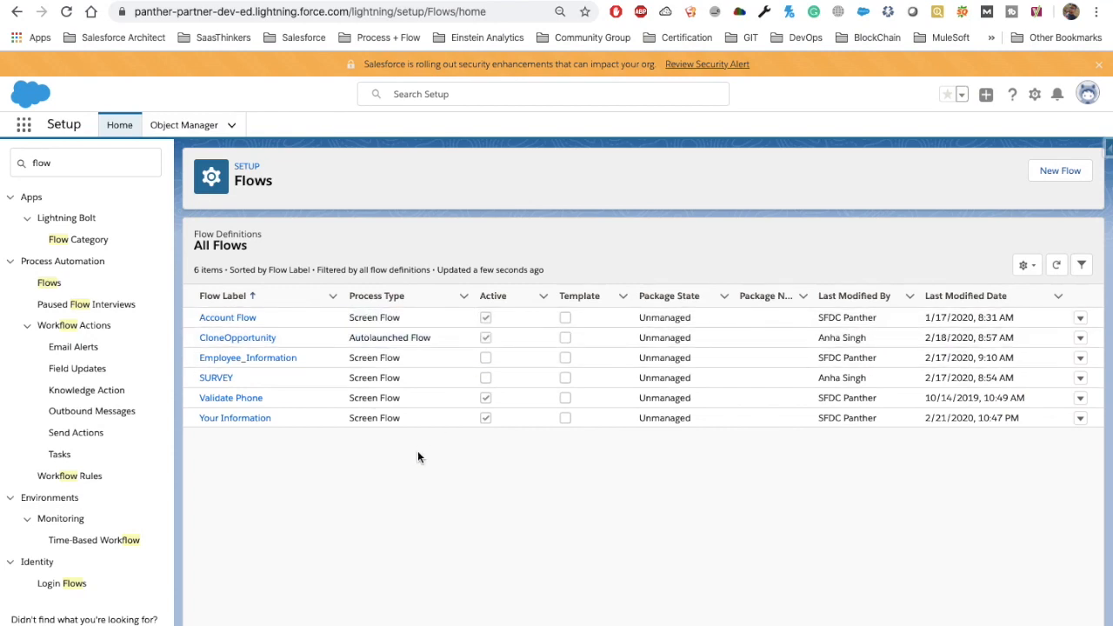
- Create a new screen flow and add a Screen element with the label and API name DiscountFlow
left_click(1060, 171)
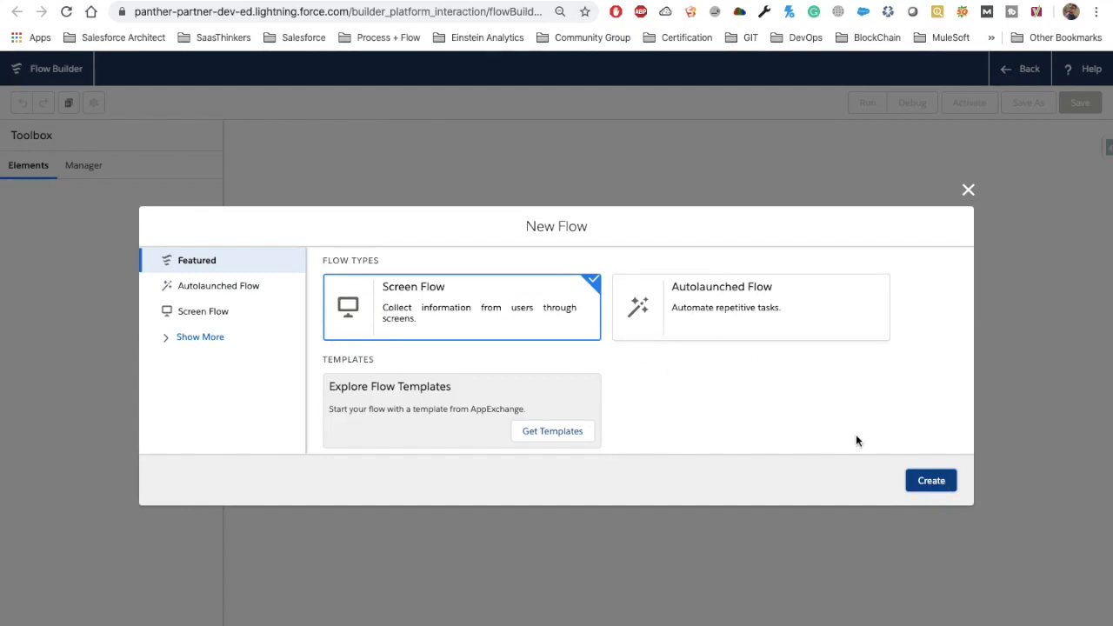
left_click(930, 485)
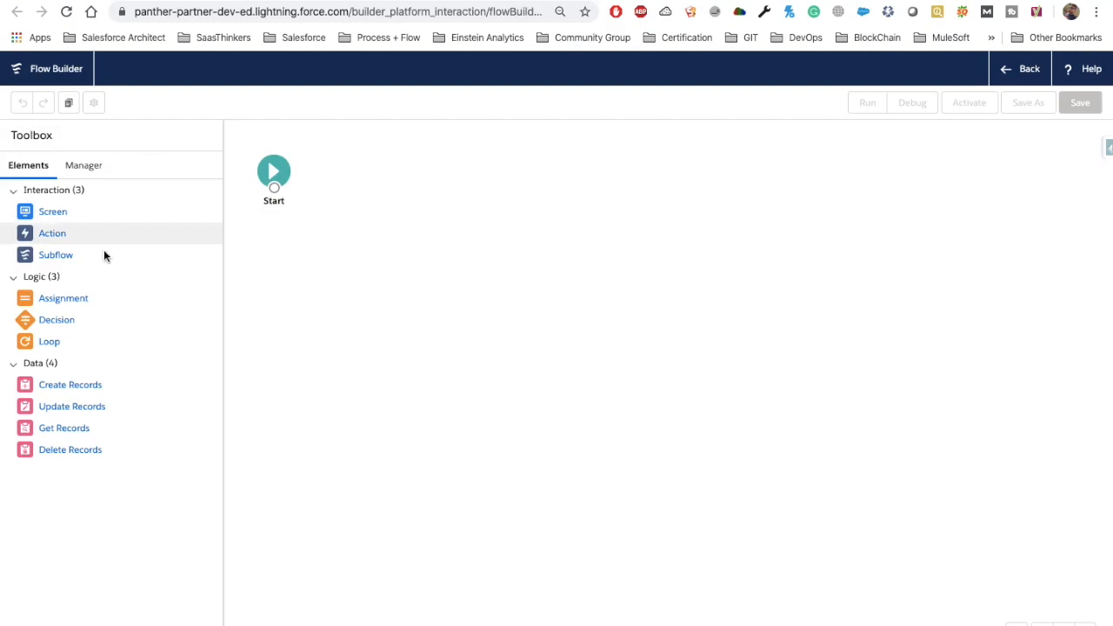
left_click_drag(56, 214, 408, 164)
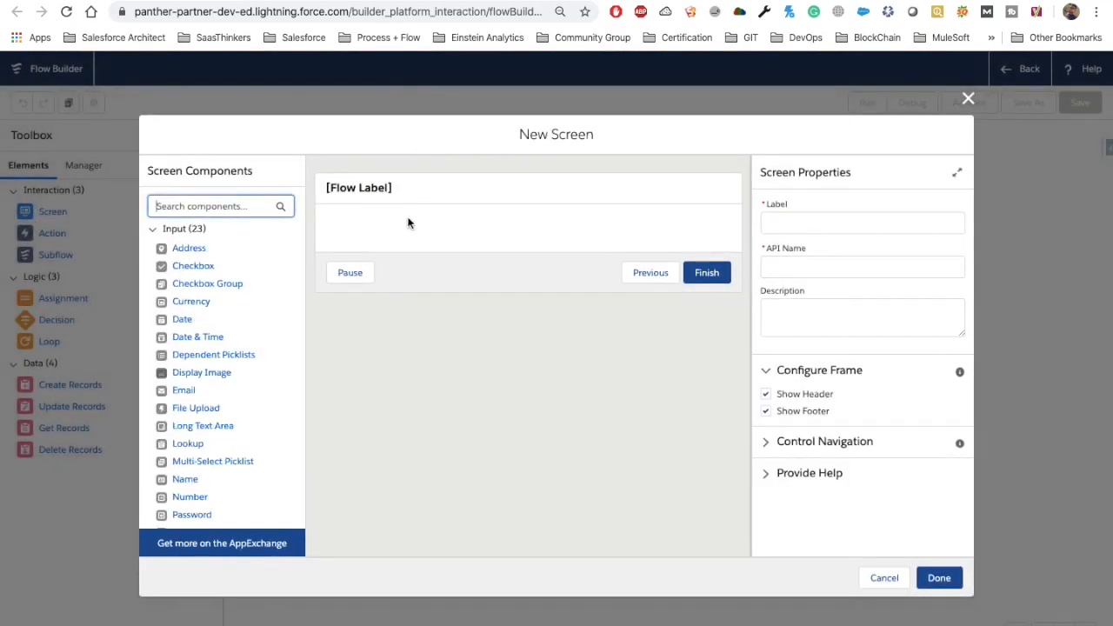
left_click(822, 228)
type("DiscountFlo")
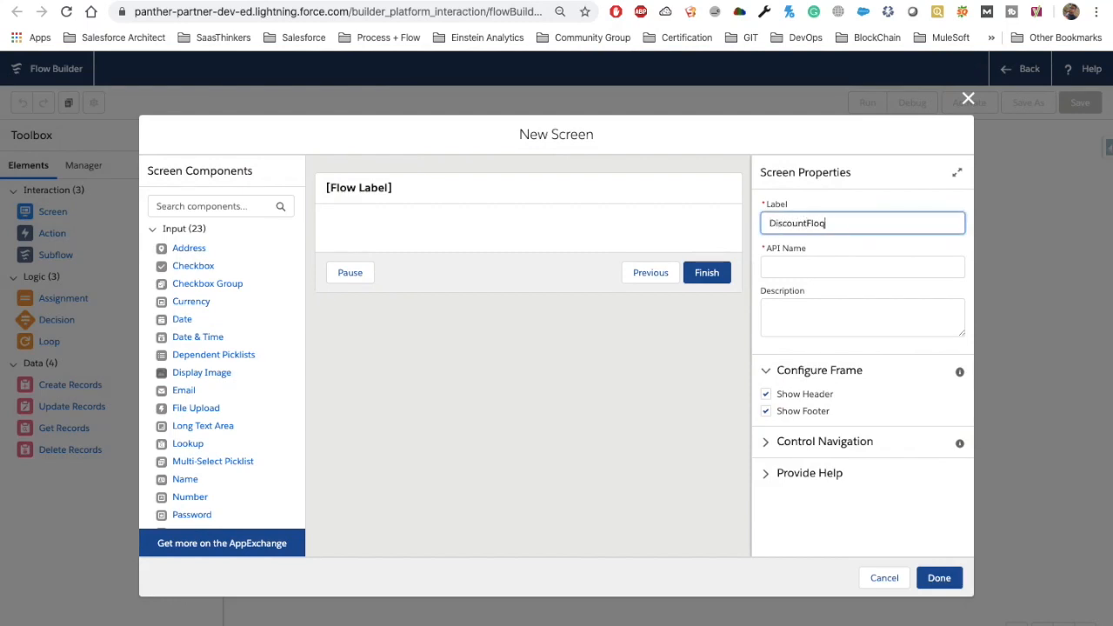
key("Tab")
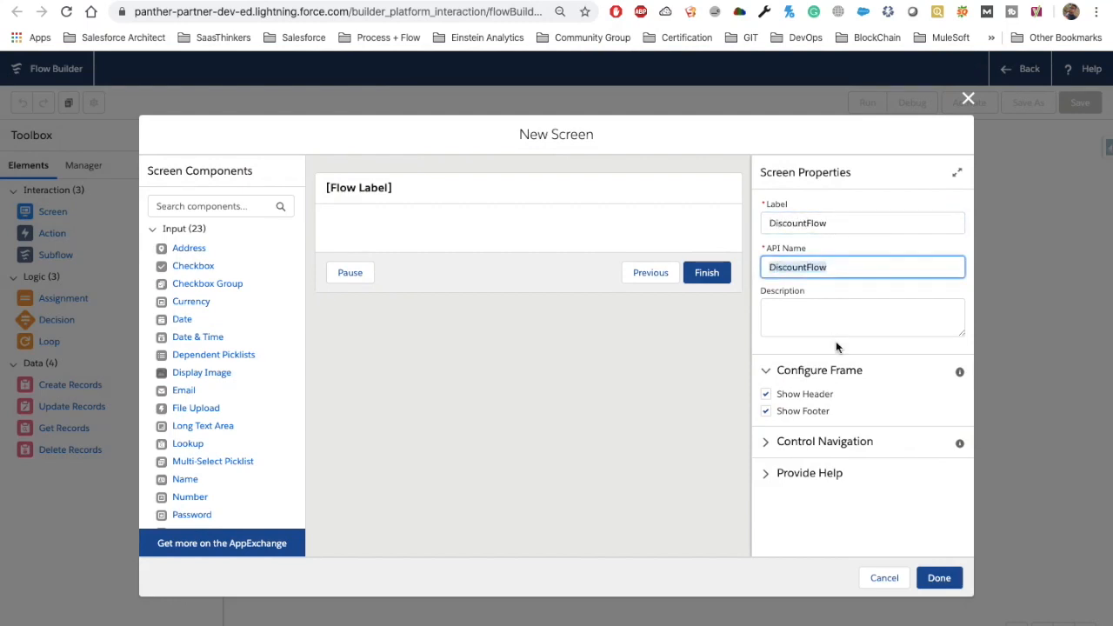
left_click(451, 207)
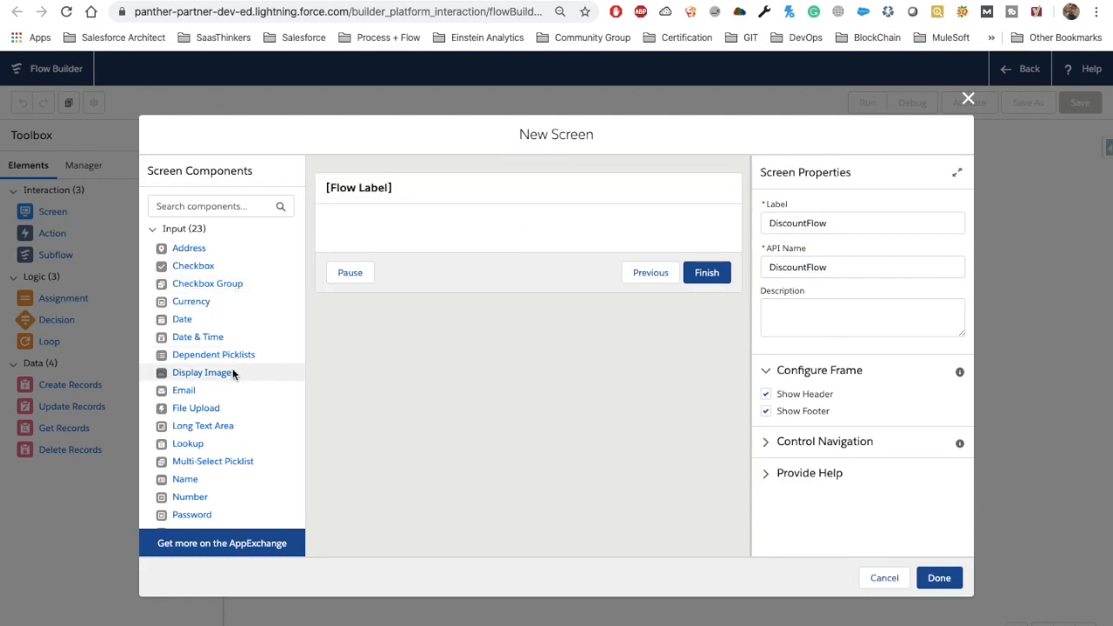
- Add a Display Text component named FlowDiscount reading "This is simple flow" to the screen and finish the screen
scroll(234, 373, "down", 2)
left_click_drag(199, 522, 410, 233)
left_click(831, 223)
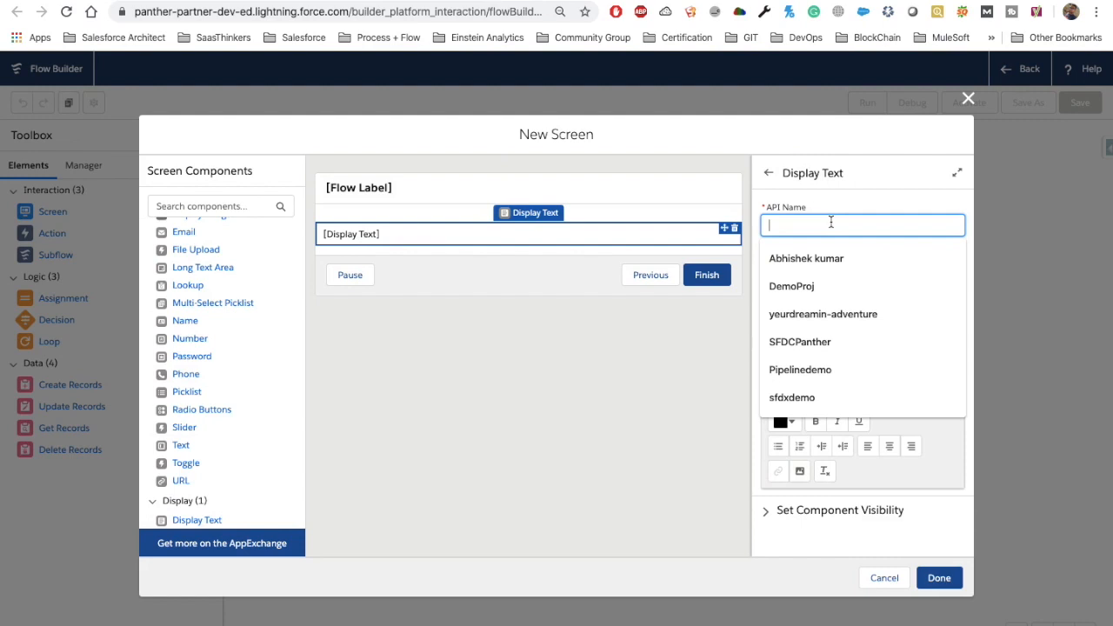
type("FlowDiscount")
key("Tab")
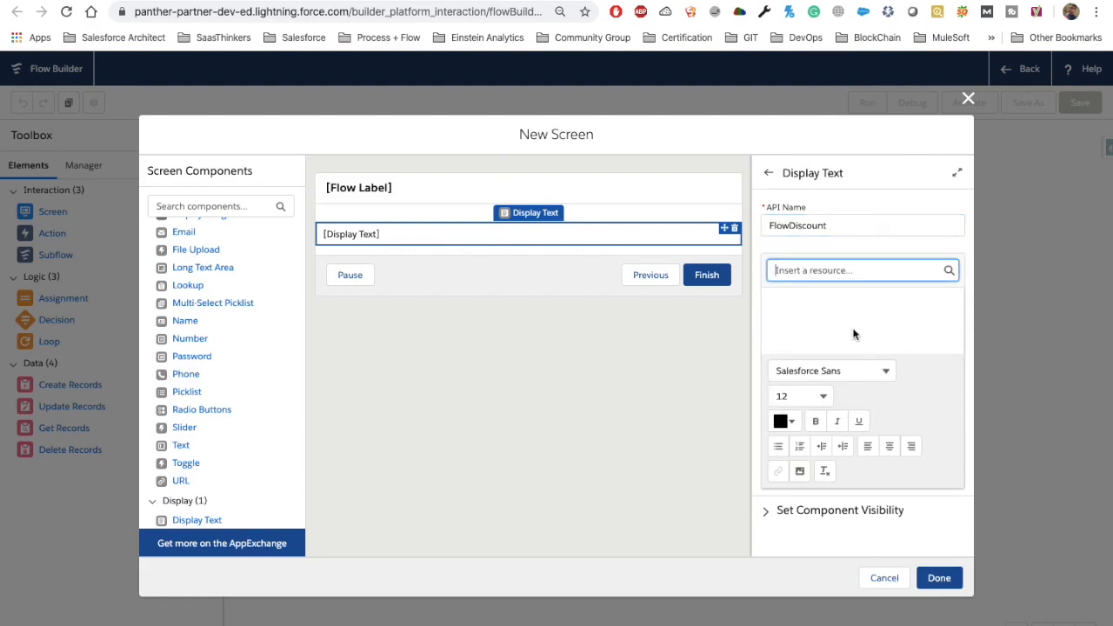
left_click(826, 328)
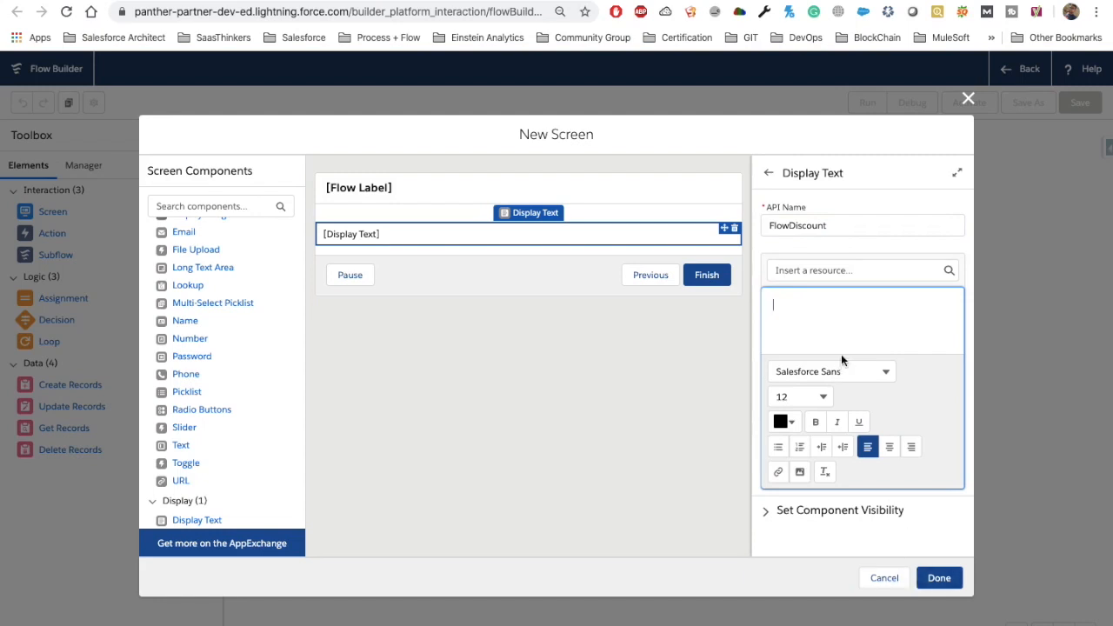
type("This is simple flow")
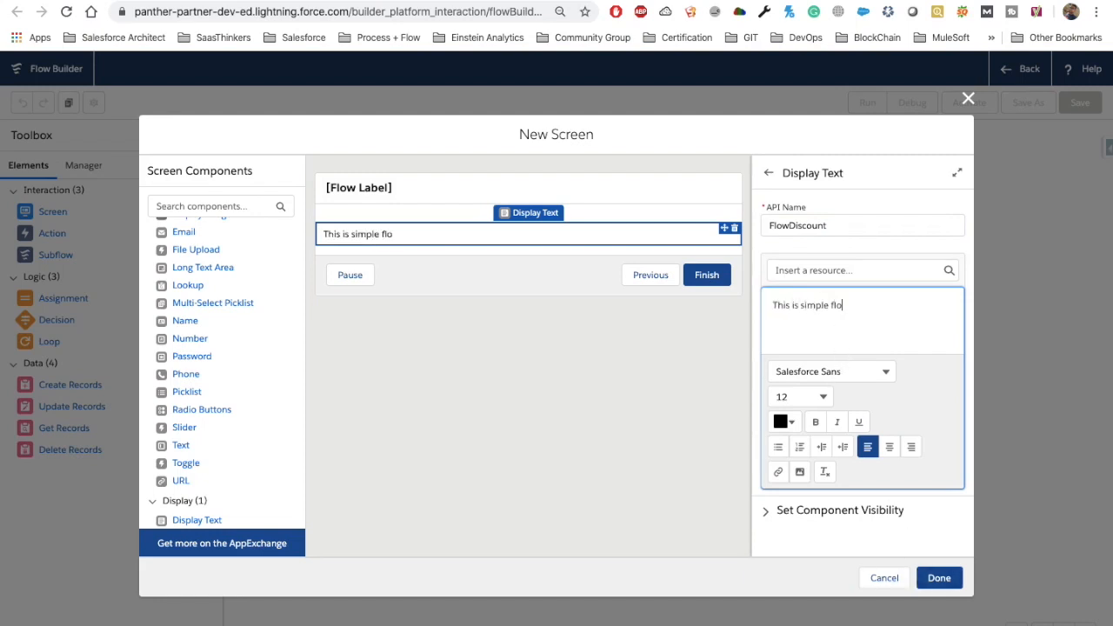
left_click(939, 579)
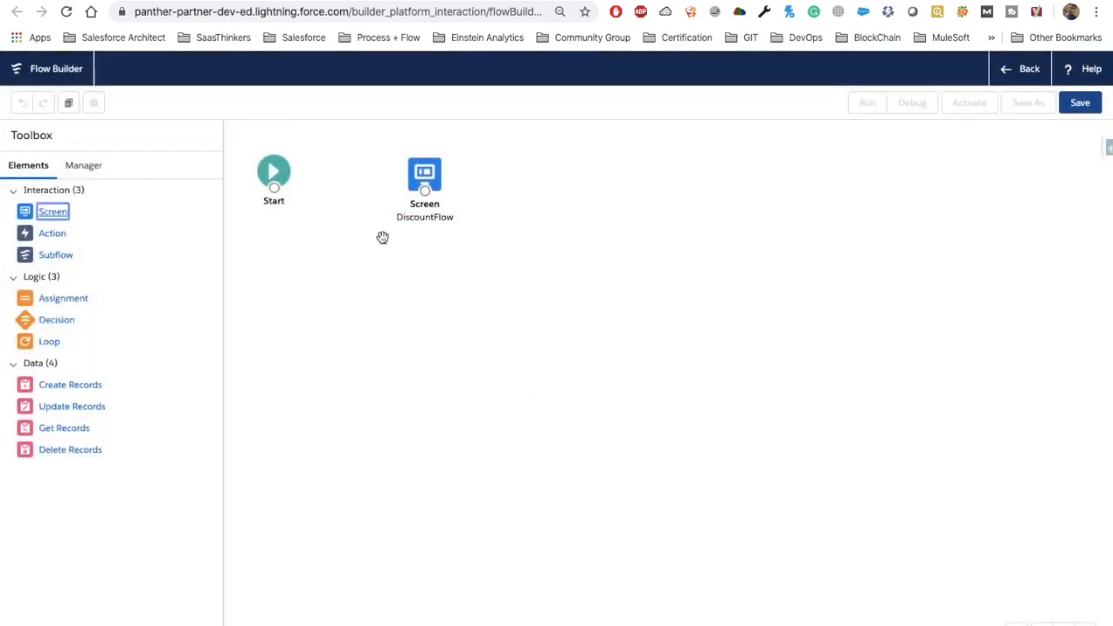
- Connect the Start element to the DiscountFlow screen and save the flow with the label DiscountFlow
left_click_drag(274, 189, 403, 179)
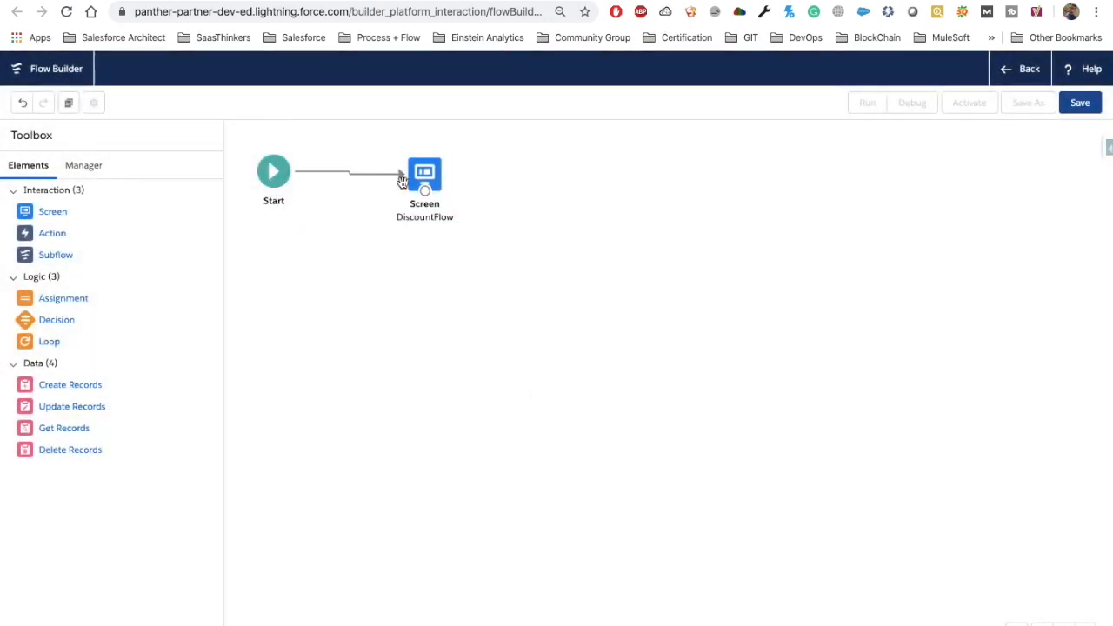
left_click(1082, 102)
left_click(337, 321)
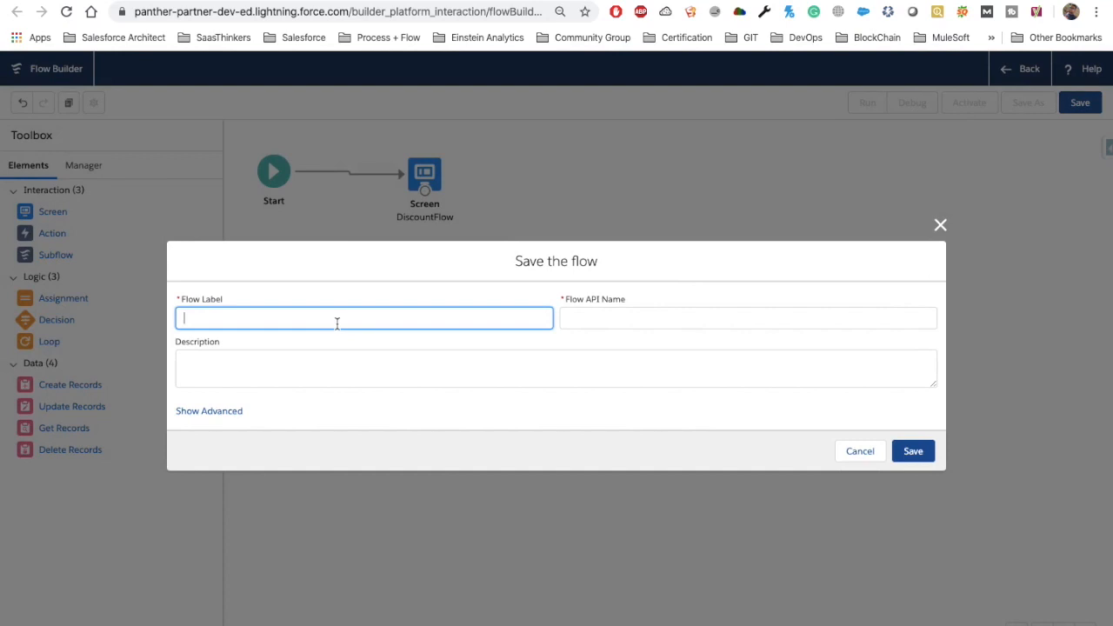
type("isc")
type("Do")
key("BackSpace")
type("iscountFloe")
key("BackSpace")
type("w")
key("Tab")
left_click(926, 453)
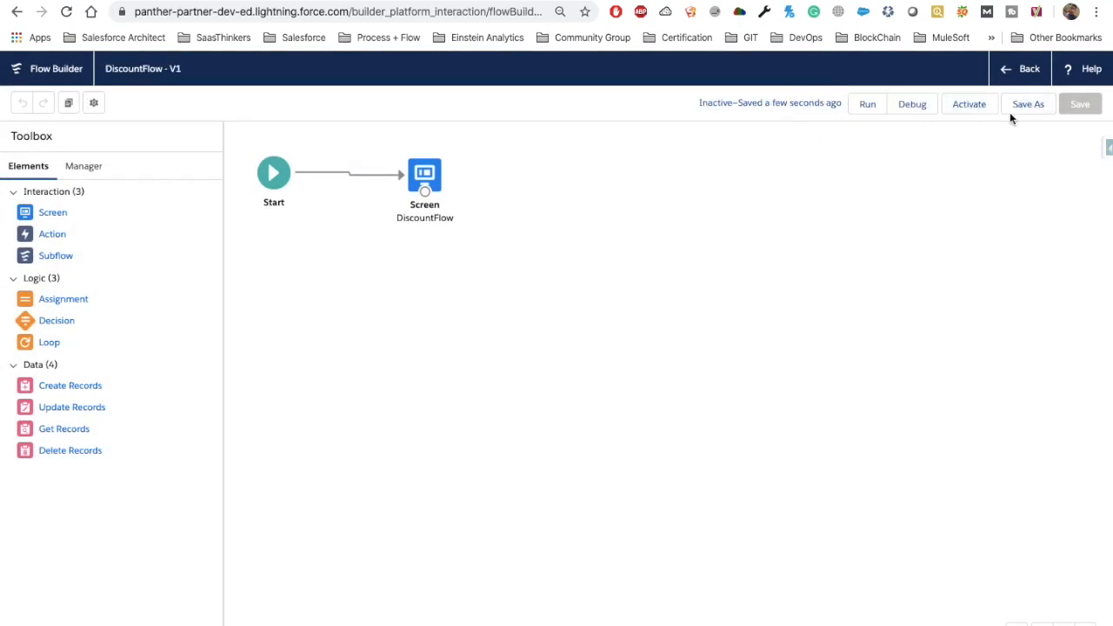
- Activate the DiscountFlow flow and return to Sales with a blank new recommendation form open
left_click(971, 105)
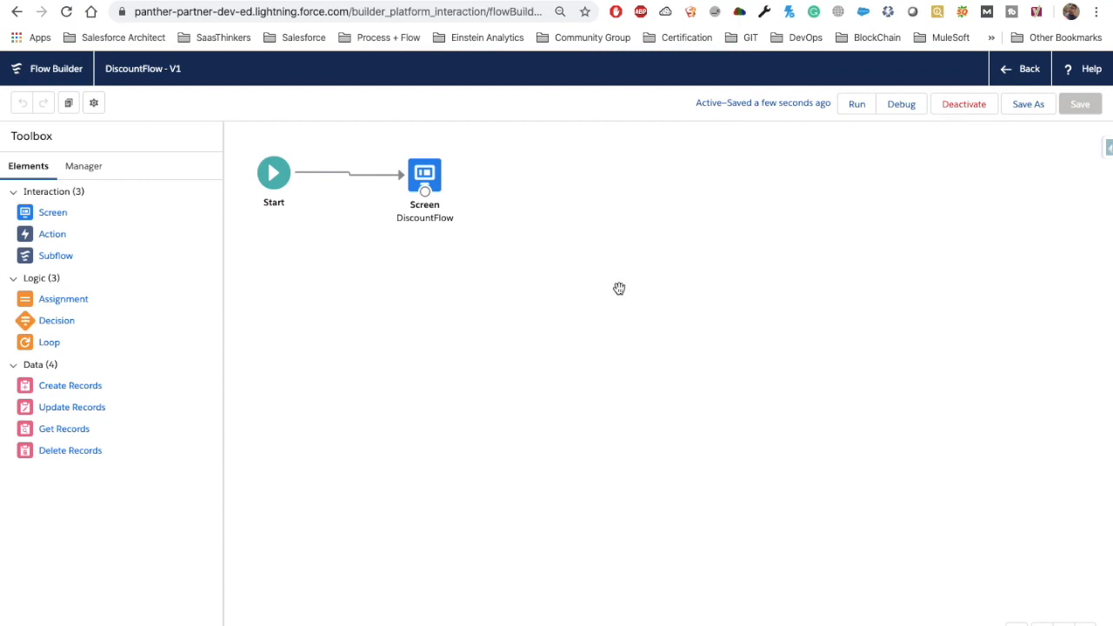
left_click(1024, 79)
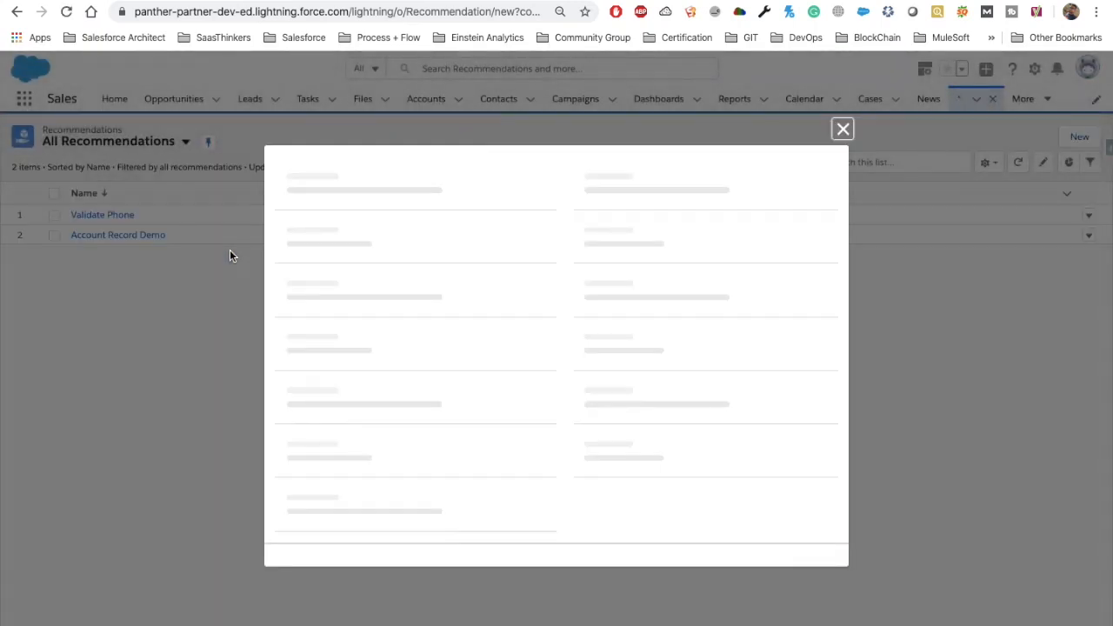
type("DiscountFlow")
key("ctrl+a")
key("BackSpace")
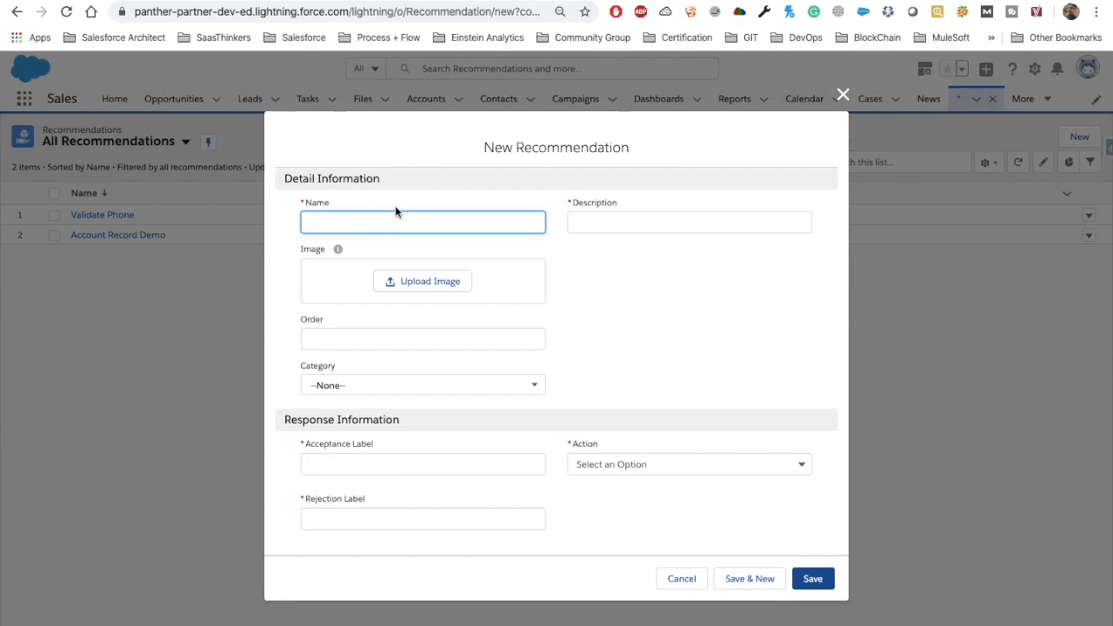
- Enter Discount 5% as the recommendation's name and description, with order 1 and category Discount
type("Discount 5%")
key("ctrl+a")
key("ctrl+c")
key("Tab")
key("ctrl+v")
left_click(378, 339)
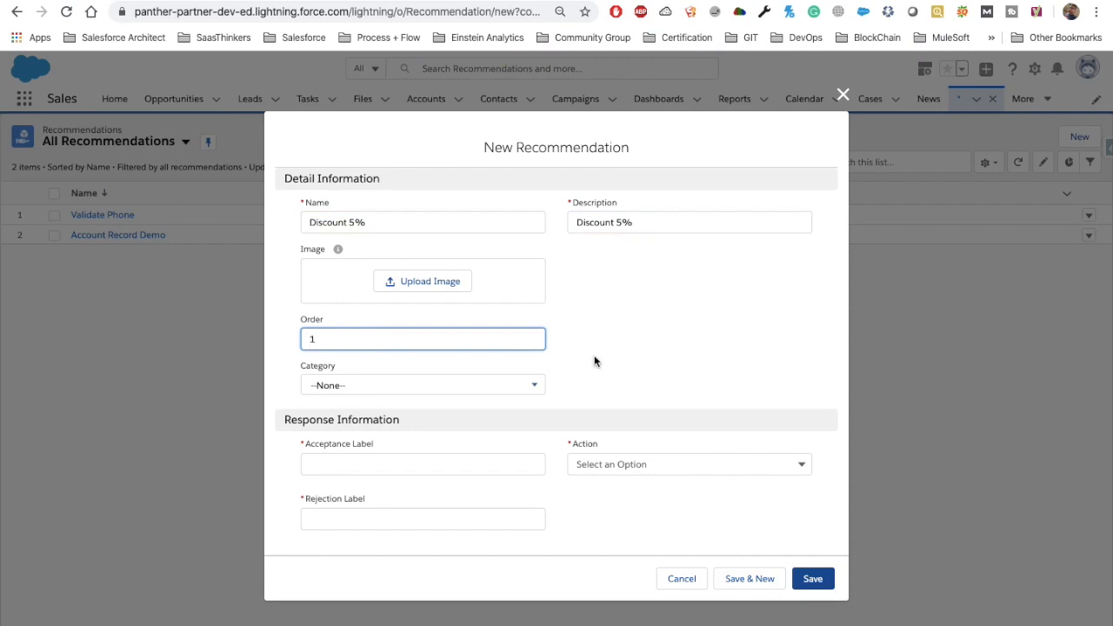
left_click(413, 389)
left_click(351, 439)
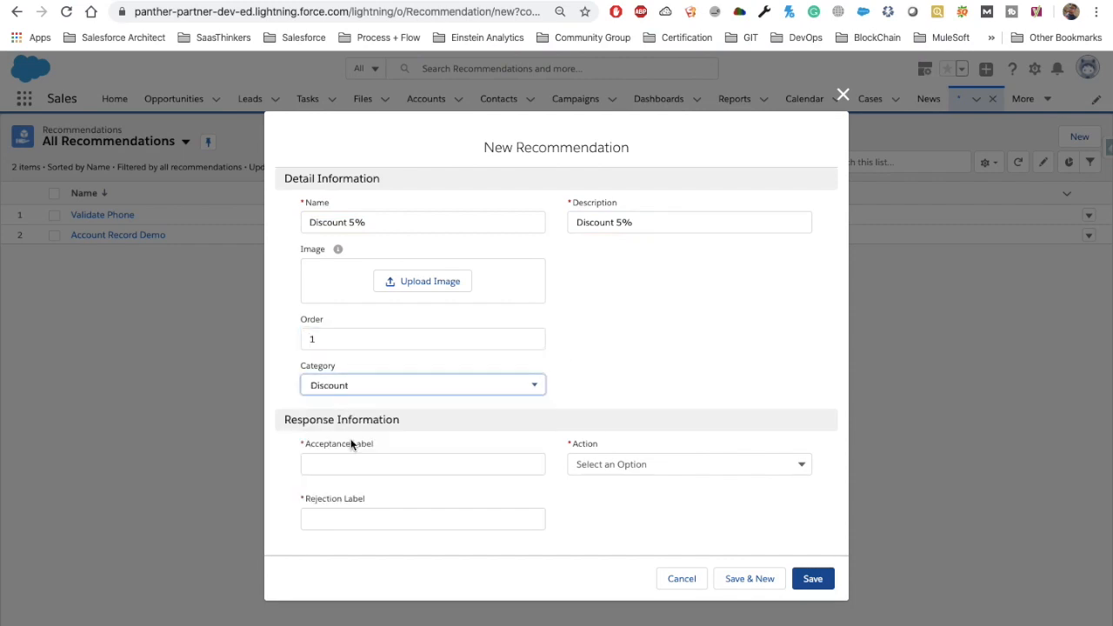
- Set the Discount 5% recommendation's acceptance label to Avail It and its rejection label to Not Interested
left_click(368, 464)
type("Availt")
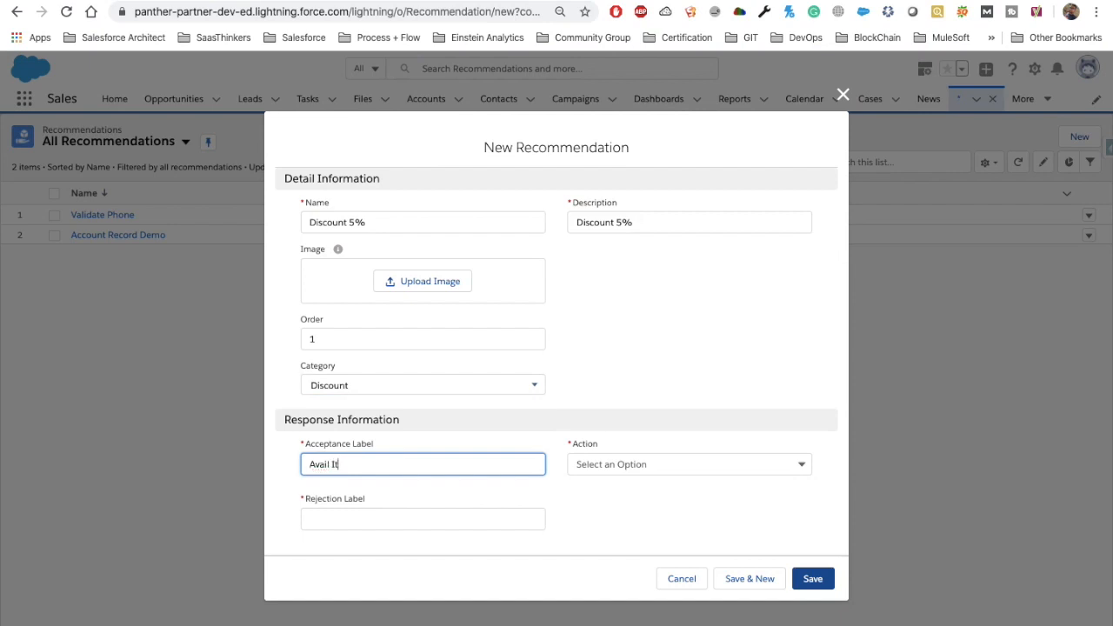
left_click(378, 524)
type("Not")
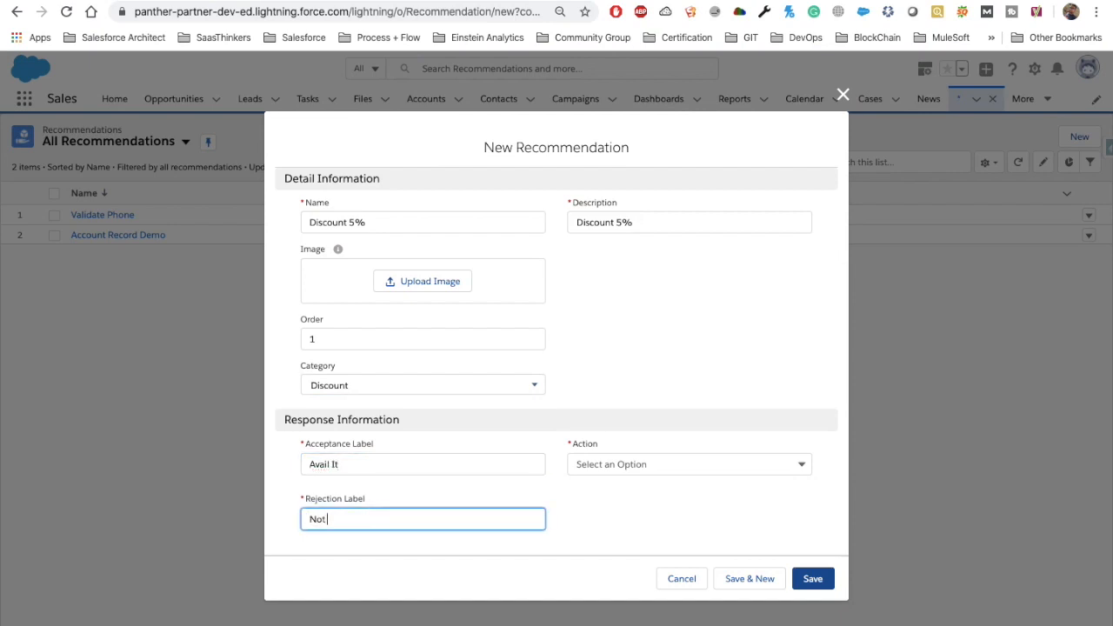
type(" Interested")
- Choose DiscountFlow as the Discount 5% recommendation's action, then save it and start another new recommendation
left_click(657, 464)
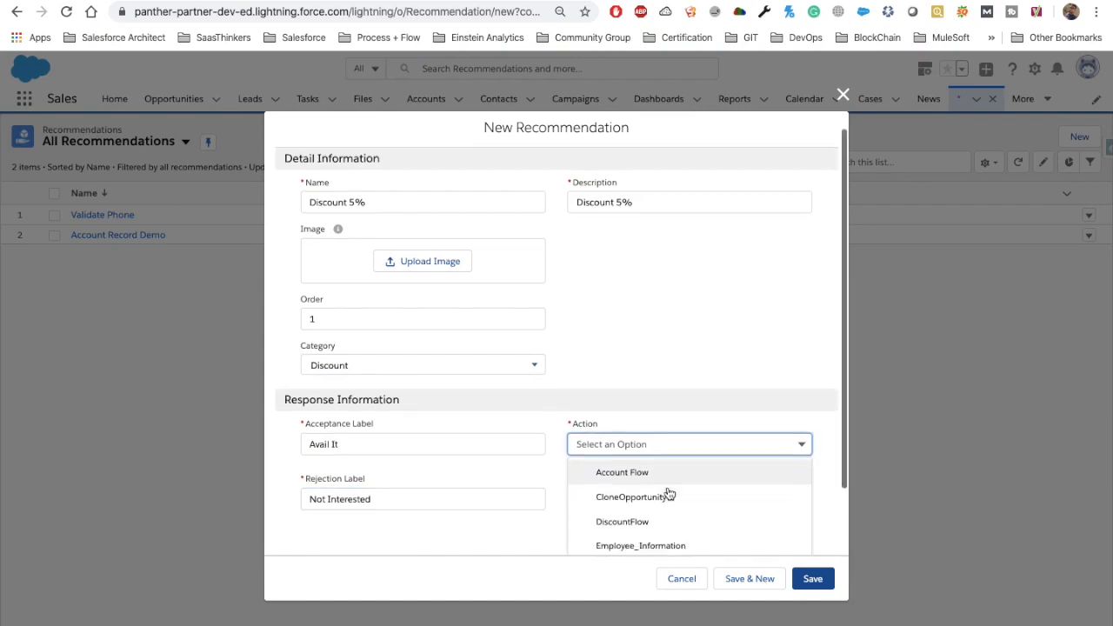
left_click(639, 492)
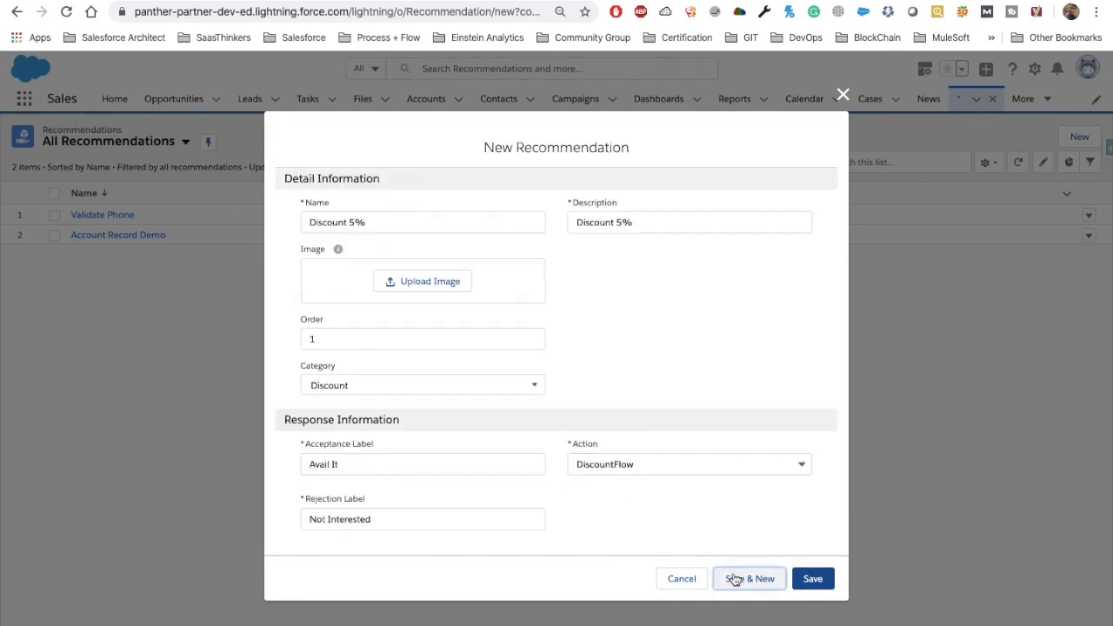
left_click(739, 578)
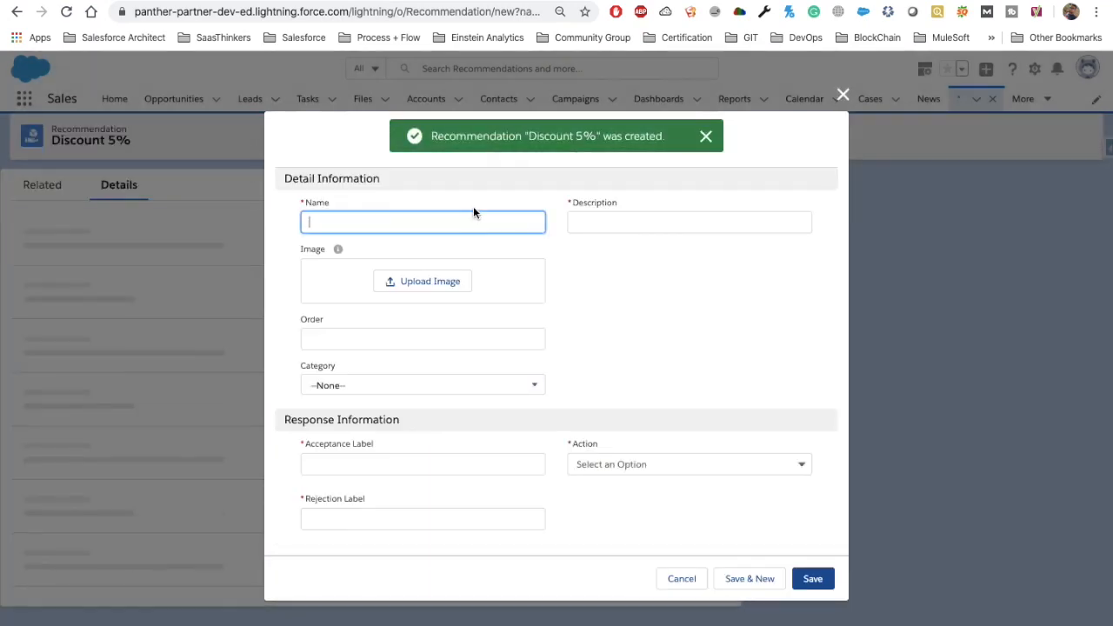
- Enter Discount 10% as both the name and the description of the second recommendation
key("super+v")
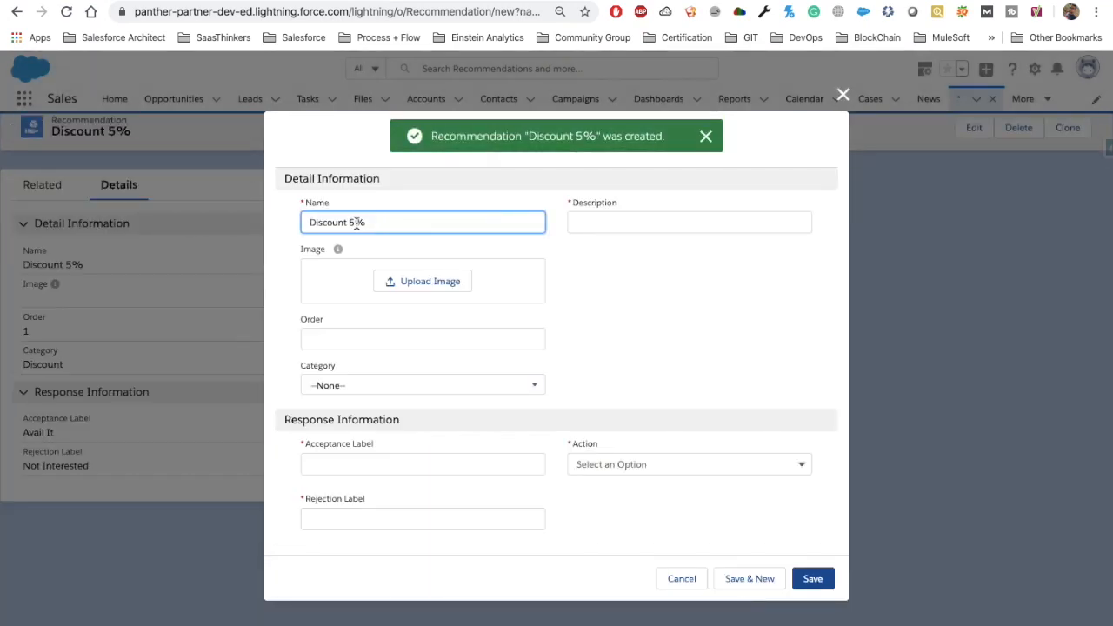
left_click(355, 224)
key("BackSpace")
type("10")
left_click(656, 219)
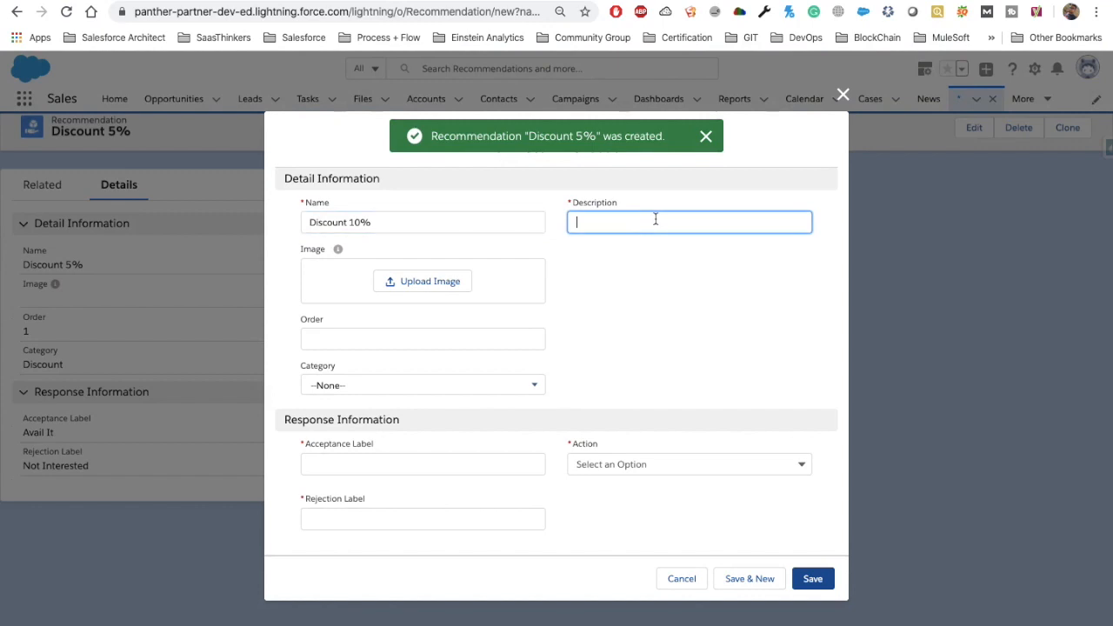
key("super+v")
left_click(621, 223)
key("BackSpace")
type("10")
- Set the Discount 10% recommendation's category to Discount and its order to 2
left_click(380, 387)
left_click(371, 432)
left_click(331, 338)
type("2")
- Give the Discount 10% recommendation the acceptance label Avail it and the rejection label Not Interested
left_click(364, 463)
type("Avail")
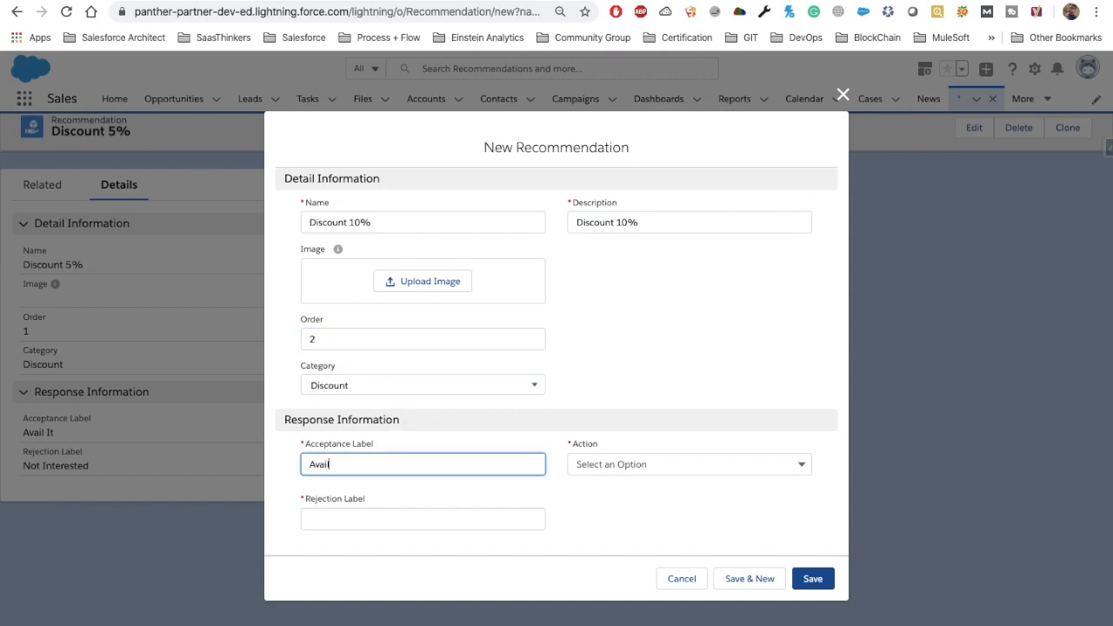
key("BackSpace")
key("BackSpace")
type("it")
key("Tab")
left_click(365, 514)
type("Not Interested")
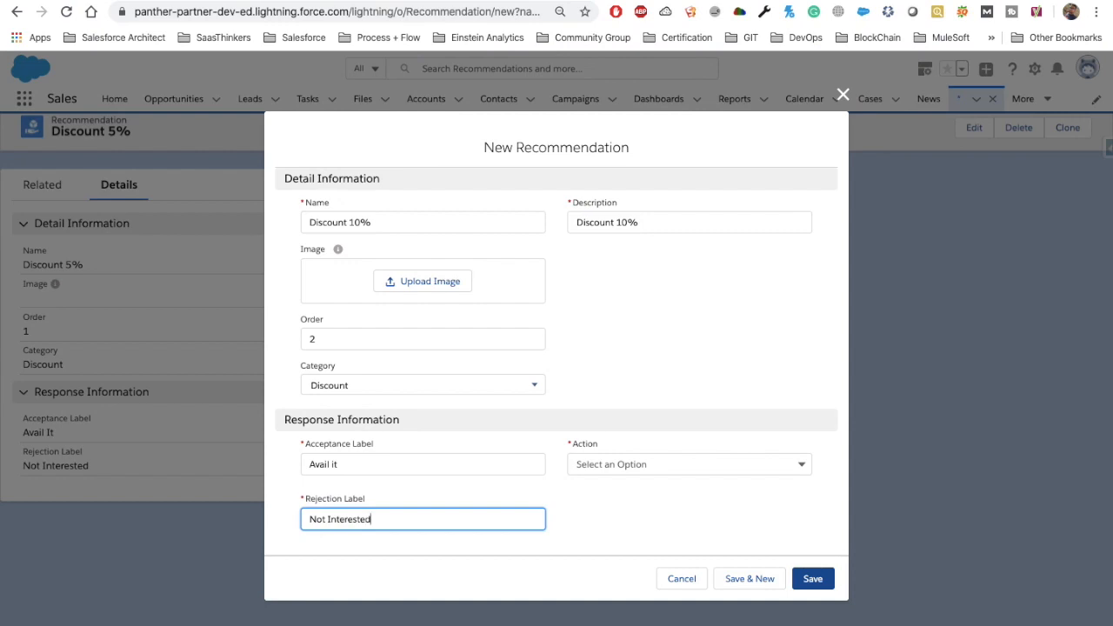
- Choose CloneOpportunity as the Discount 10% recommendation's action, then save it and start another new recommendation
left_click(614, 470)
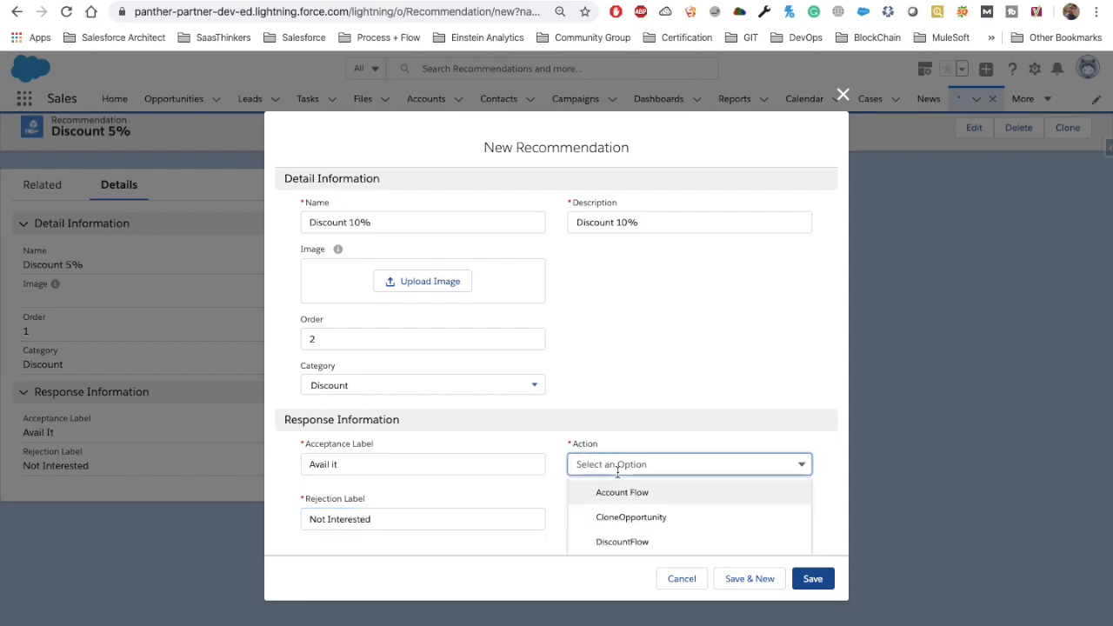
left_click(647, 519)
left_click_drag(621, 443, 515, 444)
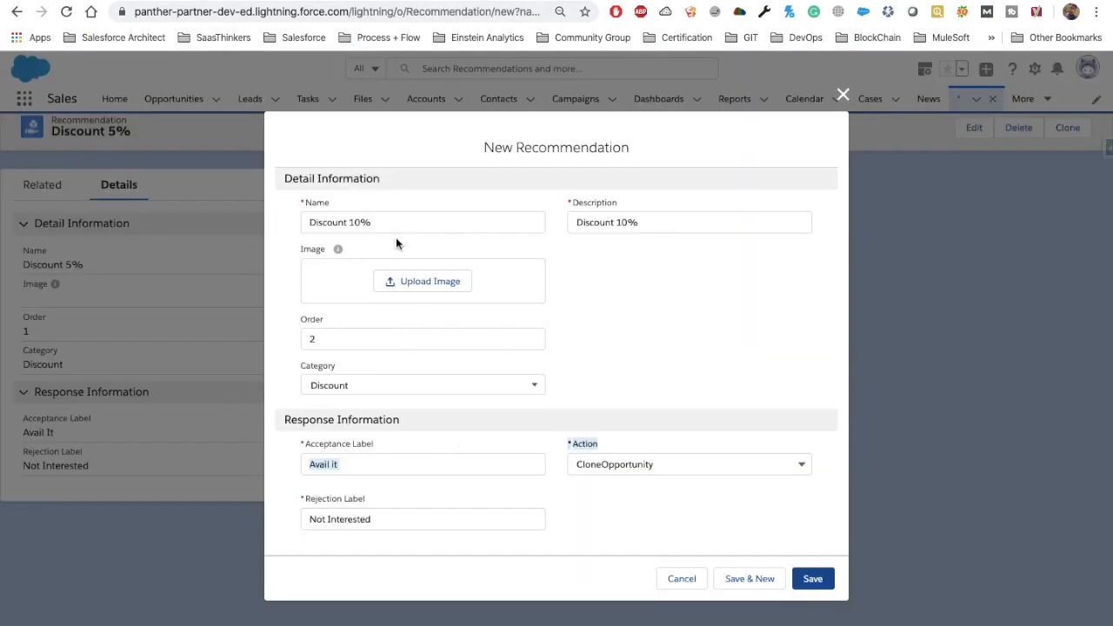
left_click(751, 579)
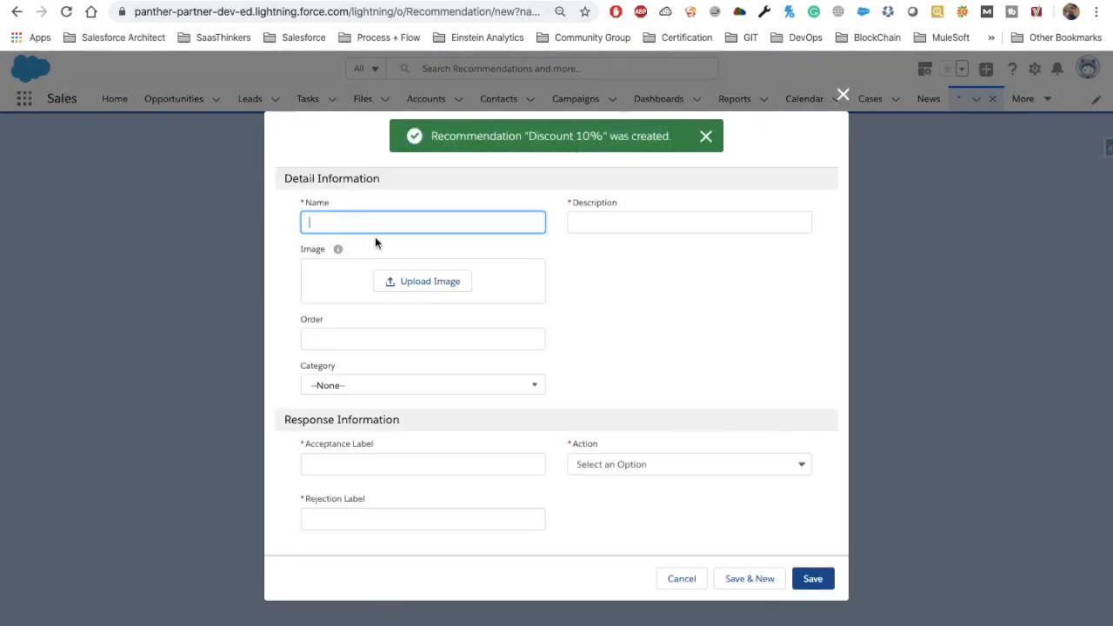
- Enter Discount 15% as both the name and the description of the third recommendation
type("Discount 5%")
left_click(350, 221)
type("1")
left_click(633, 220)
type("Discount 5%")
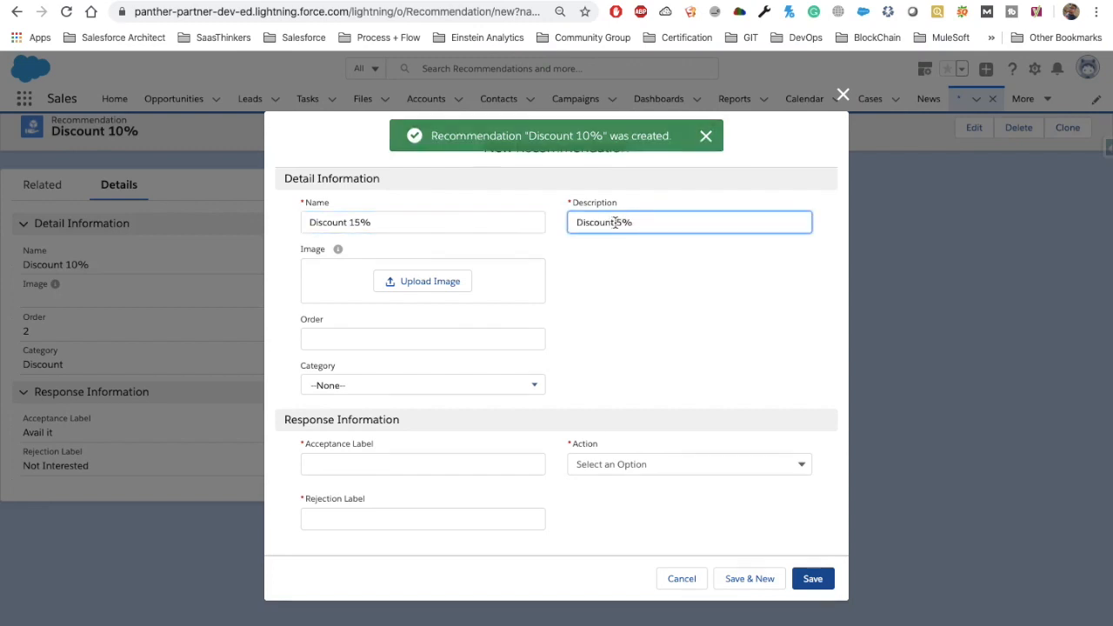
- Set the Discount 15% recommendation's order to 3 and its category to Discount
left_click(394, 343)
type("3")
left_click(391, 382)
left_click(370, 436)
- Give the Discount 15% recommendation the acceptance label Avail It and the rejection label Not Needed
left_click(368, 459)
type("Avail it")
key("BackSpace")
key("BackSpace")
key("BackSpace")
type("It")
key("Tab")
left_click(355, 519)
type("N")
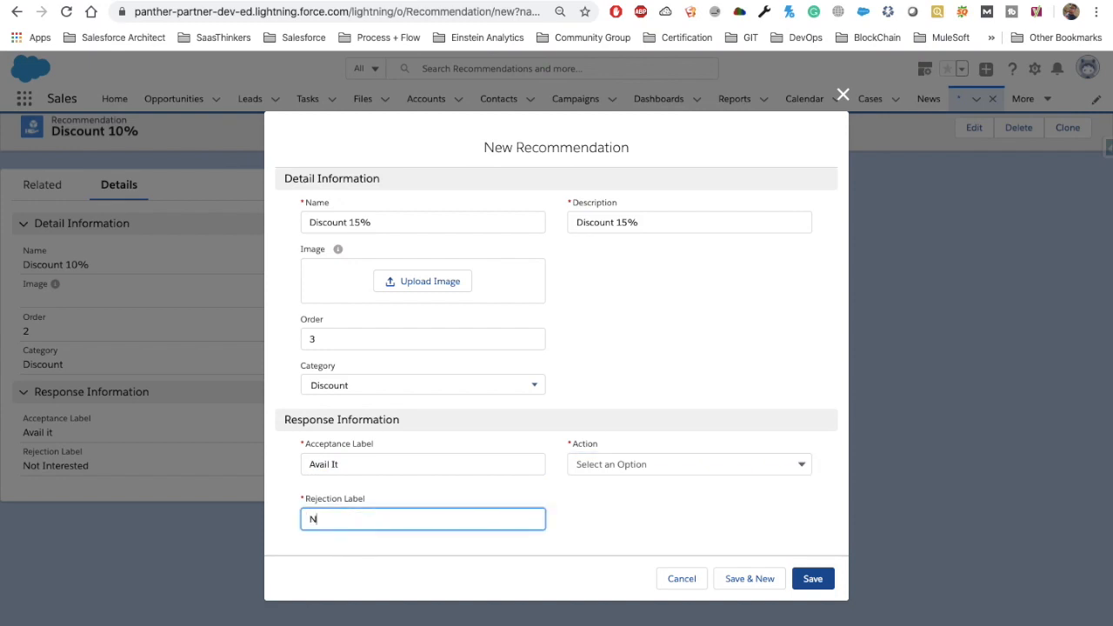
type("ot Needed")
- Choose DiscountFlow as the Discount 15% recommendation's action and save the recommendation
left_click(587, 470)
left_click(642, 509)
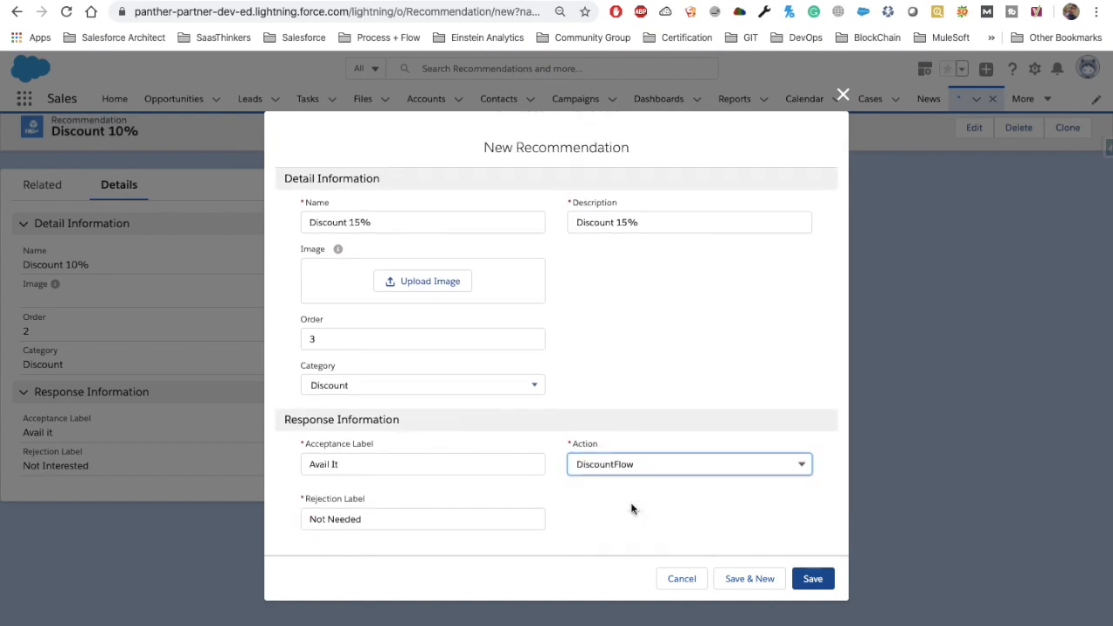
left_click(600, 413)
left_click(809, 580)
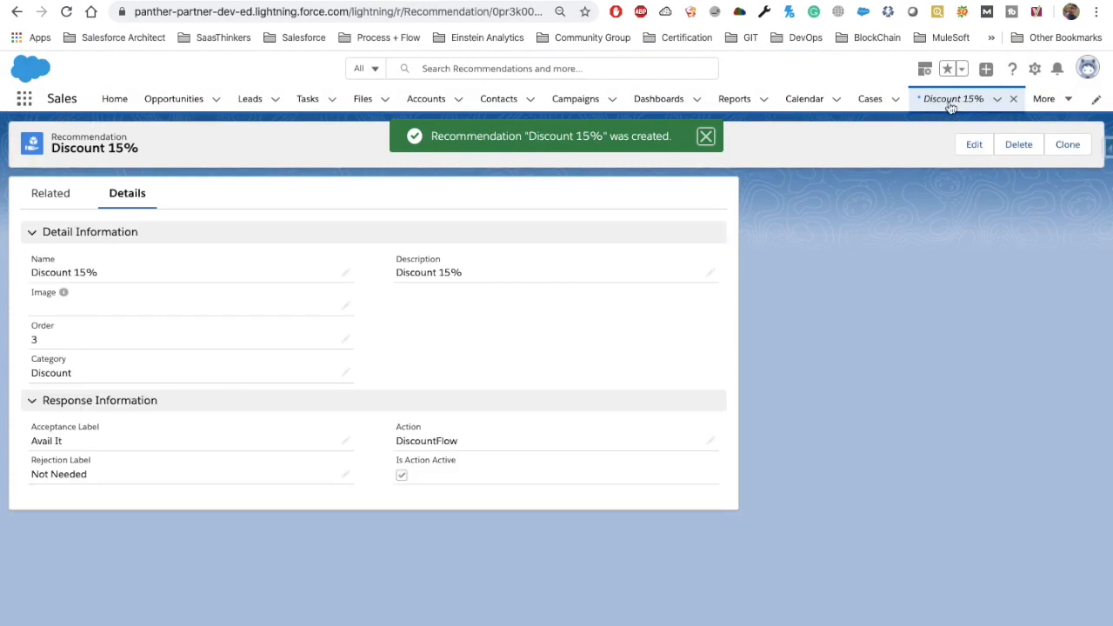
- Find the Recommendations item by searching all apps and items for "recomm", and view the list of all recommendations
left_click(1056, 105)
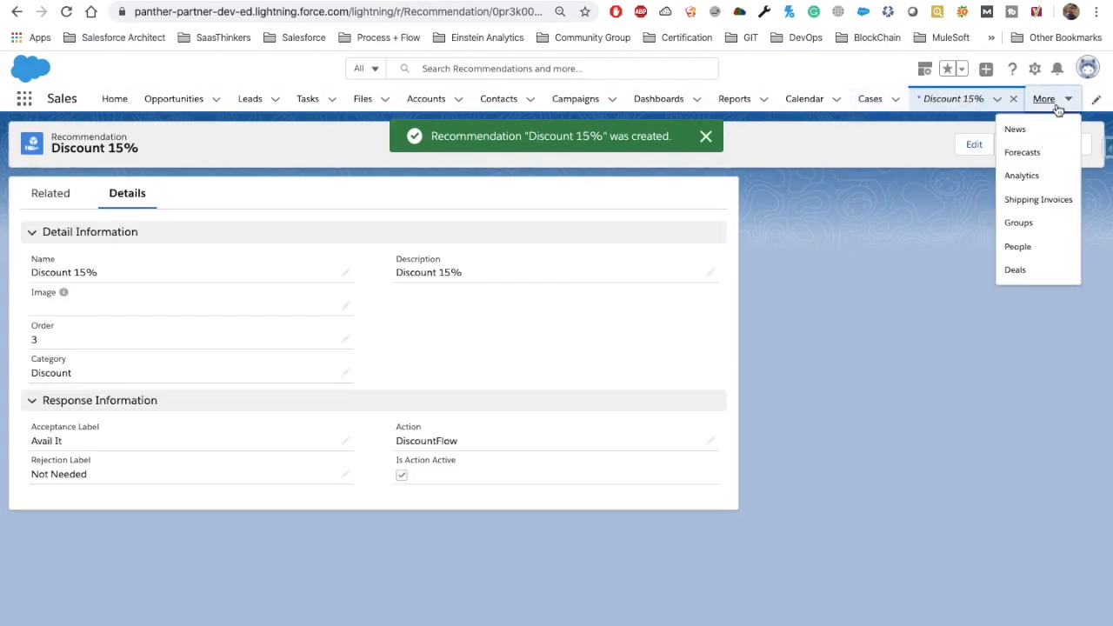
left_click(25, 108)
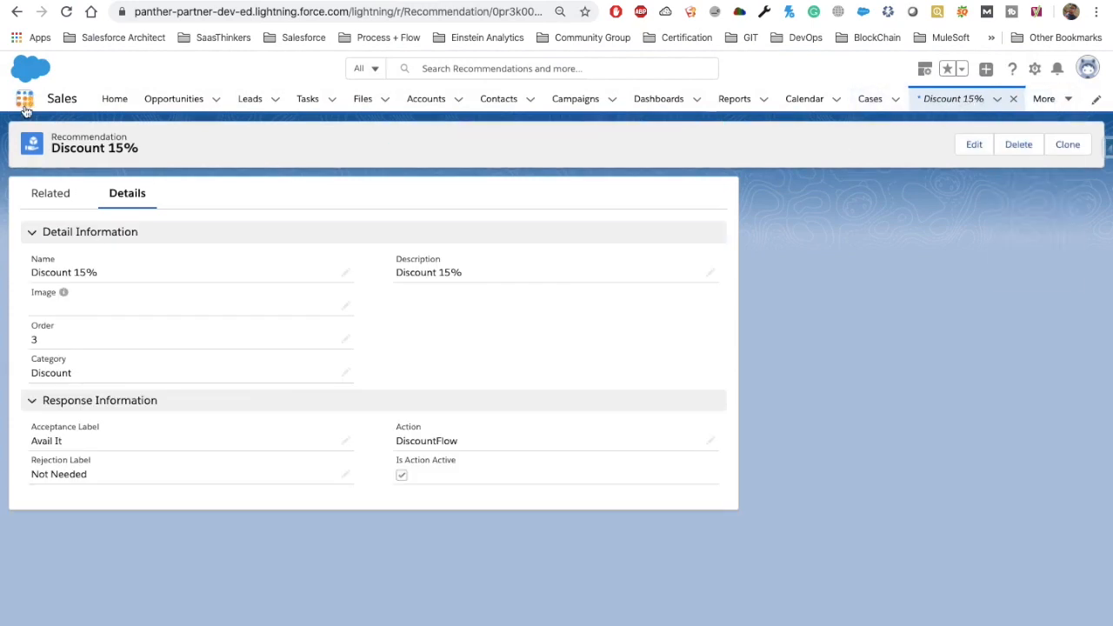
left_click(25, 109)
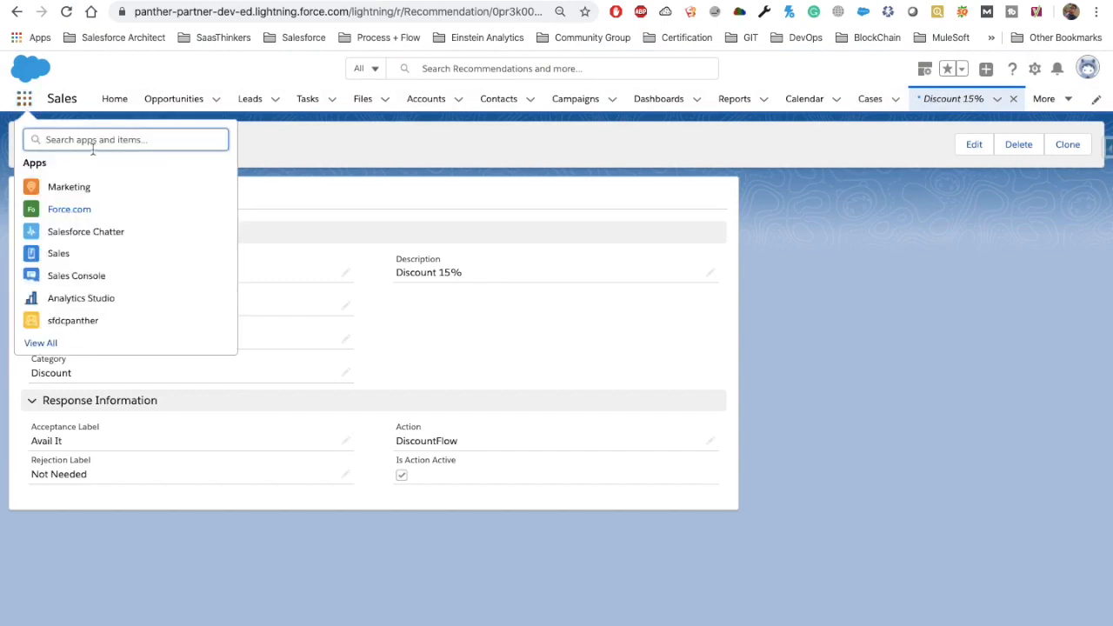
type("recomm")
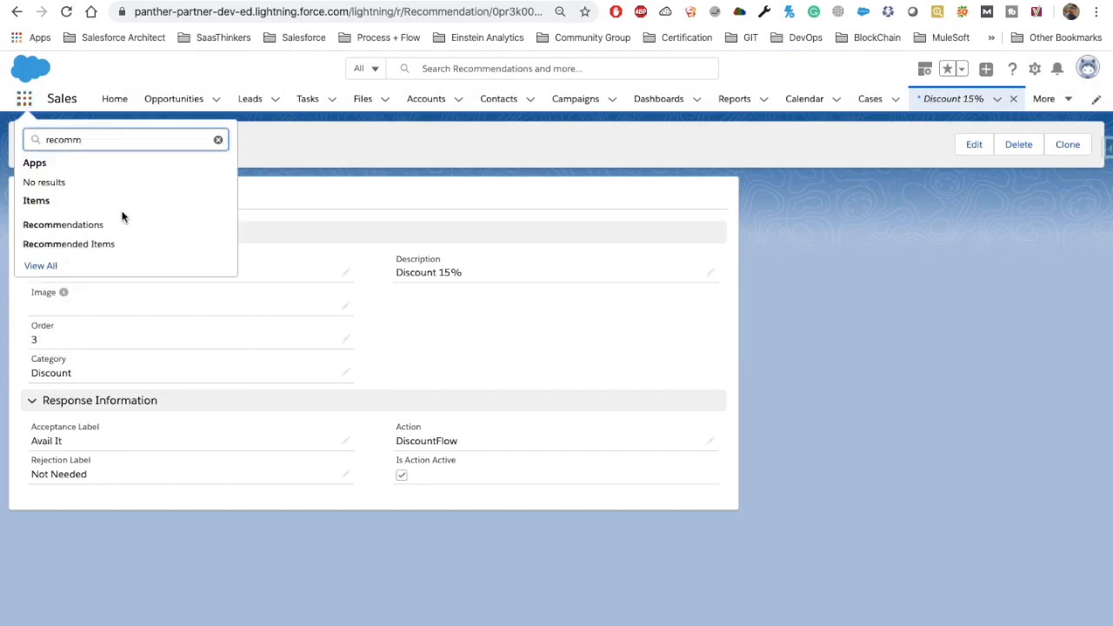
left_click(62, 224)
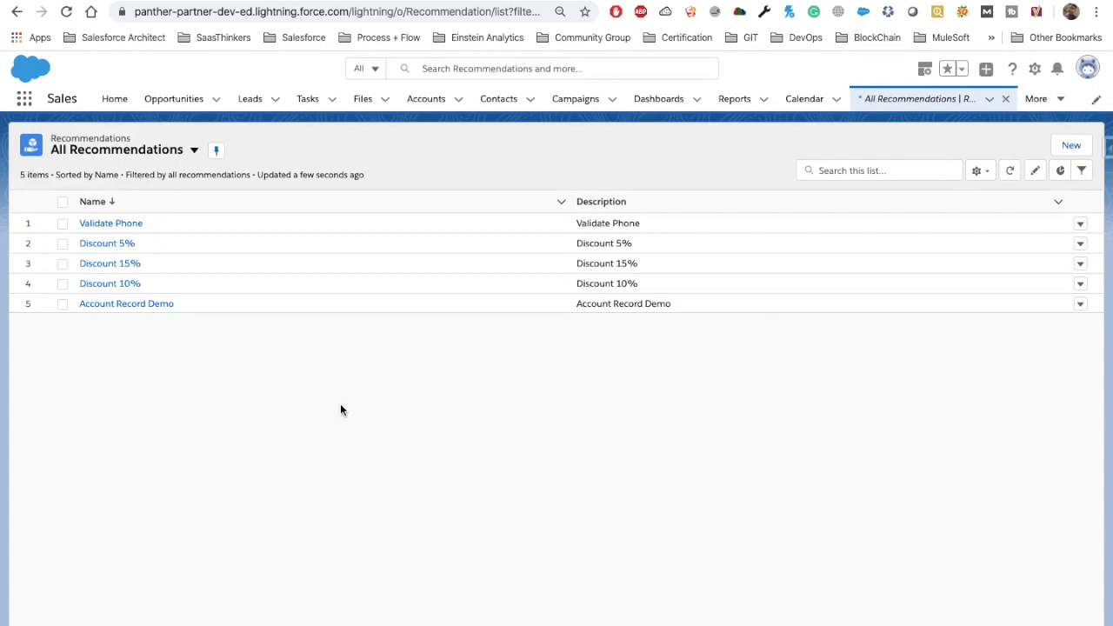
key("ctrl+Left")
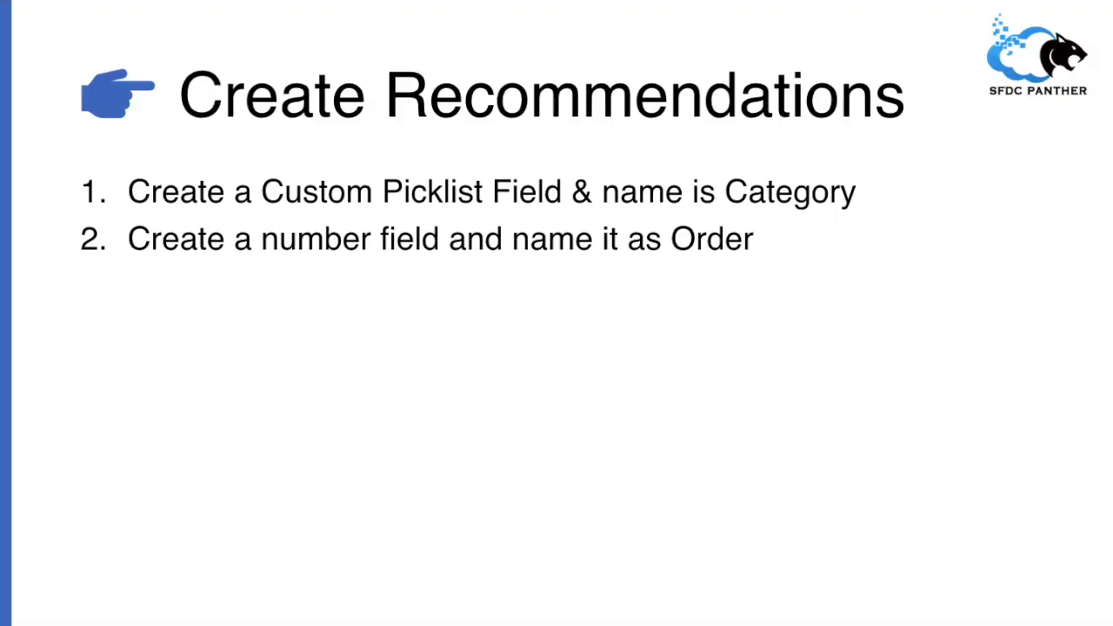
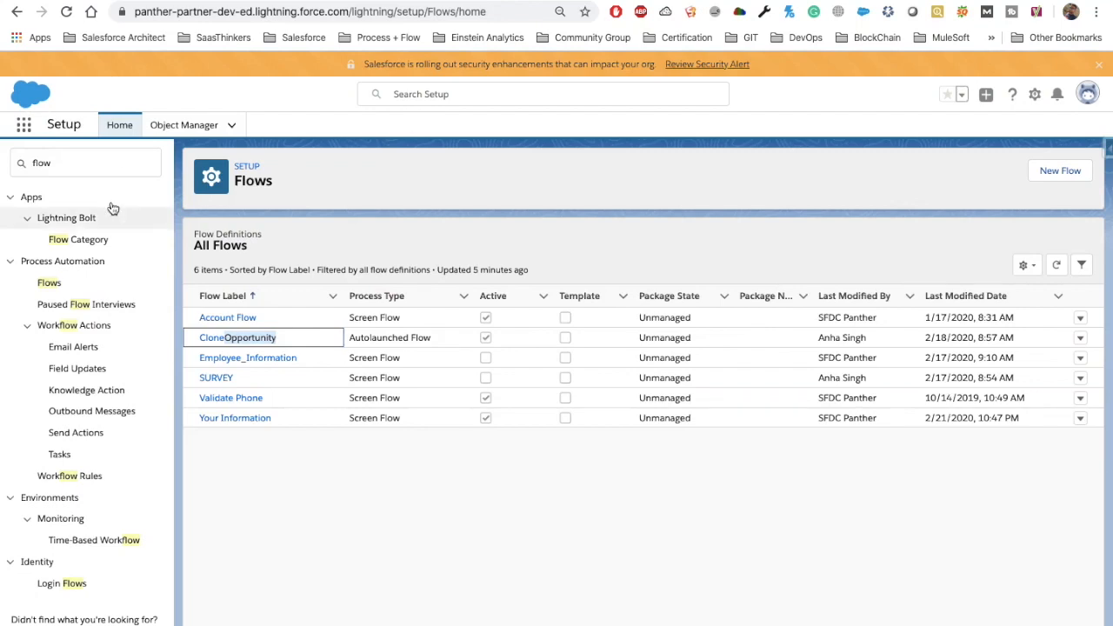
- Find the Next Best Action page in Setup by searching for "next best", and start a new strategy there
left_click(82, 167)
type("next best")
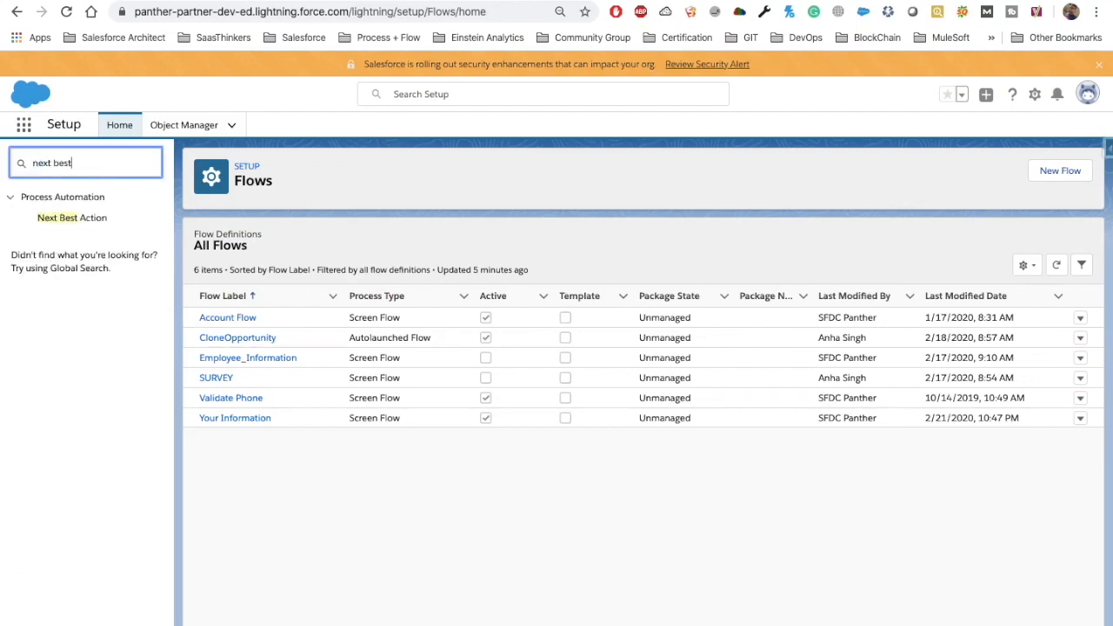
left_click(68, 220)
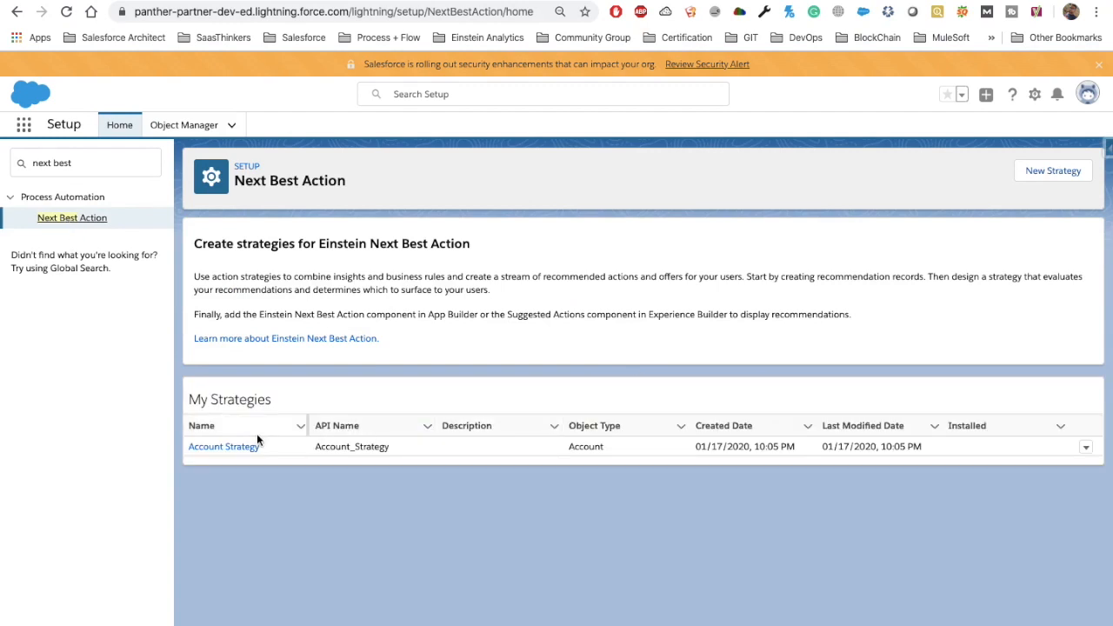
left_click(1053, 171)
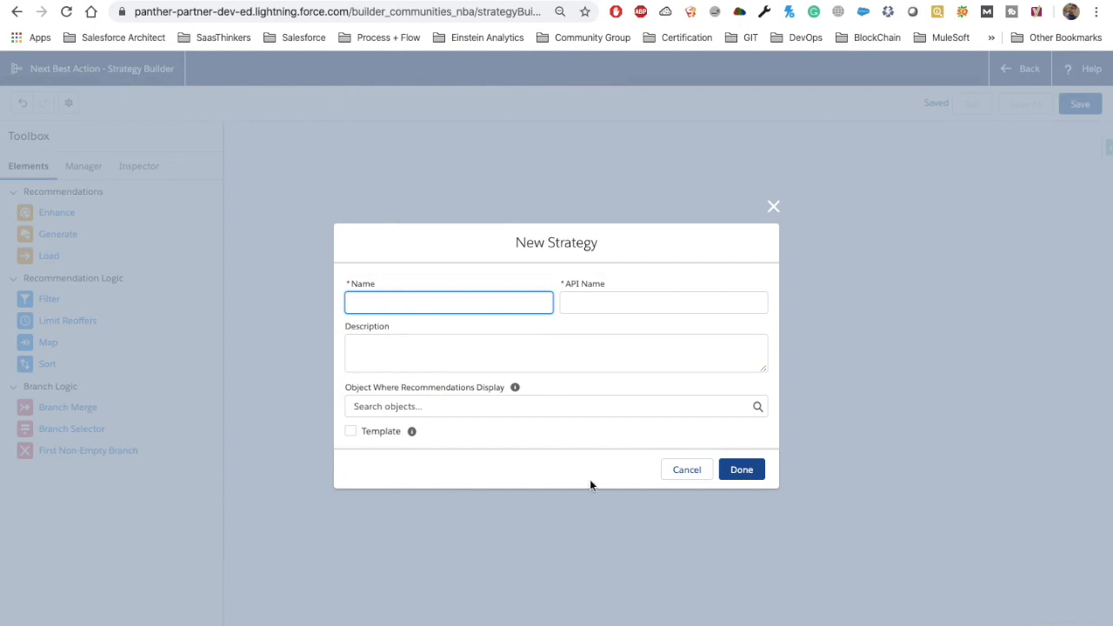
- Create the strategy as Opportunity Strategy, with Opportunity as the object where recommendations display and no description
type("Opportunity Strategy")
key("ctrl+a")
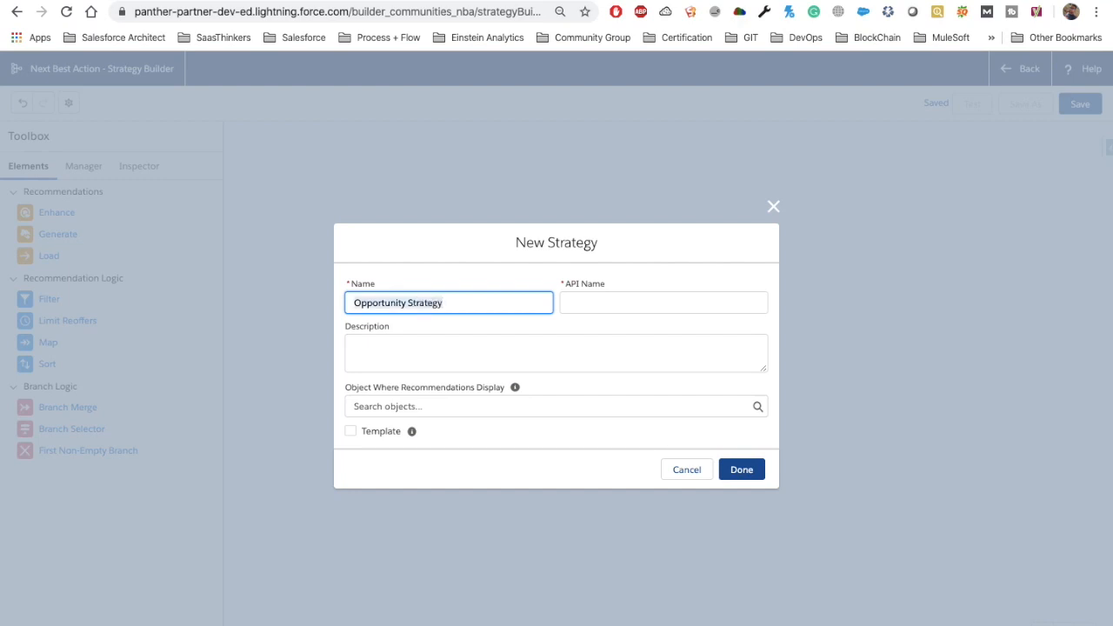
left_click(613, 324)
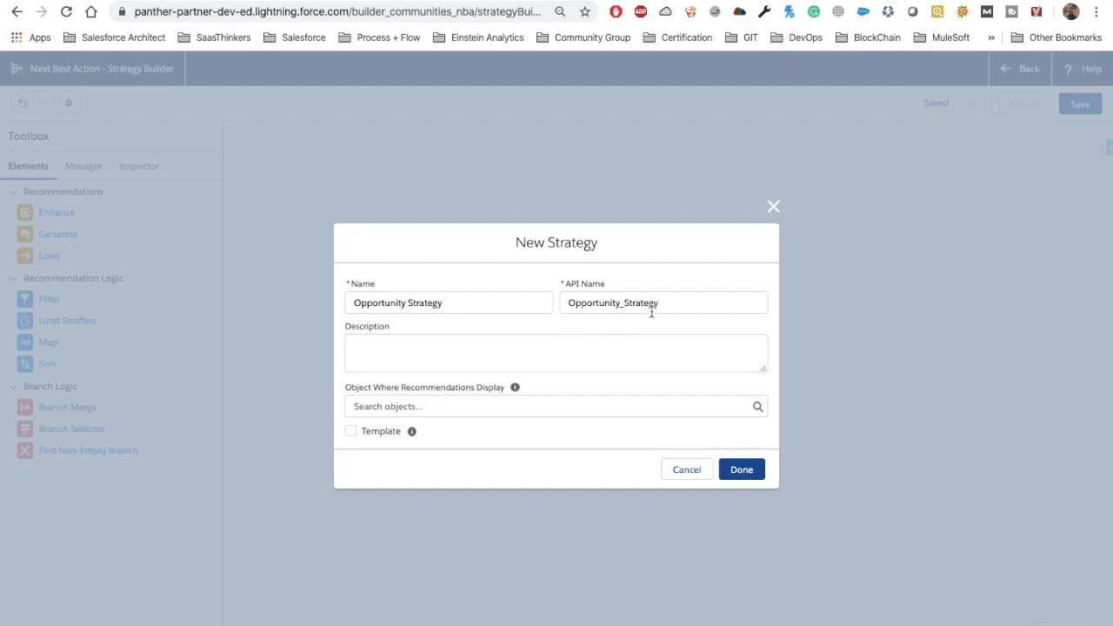
left_click(415, 409)
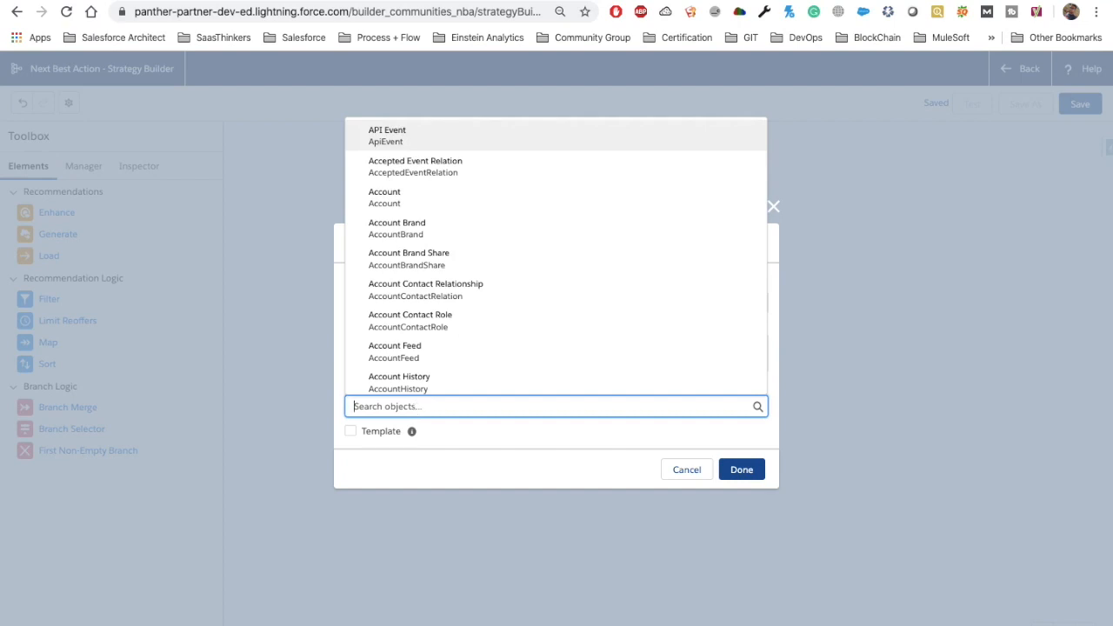
type("Opportunity")
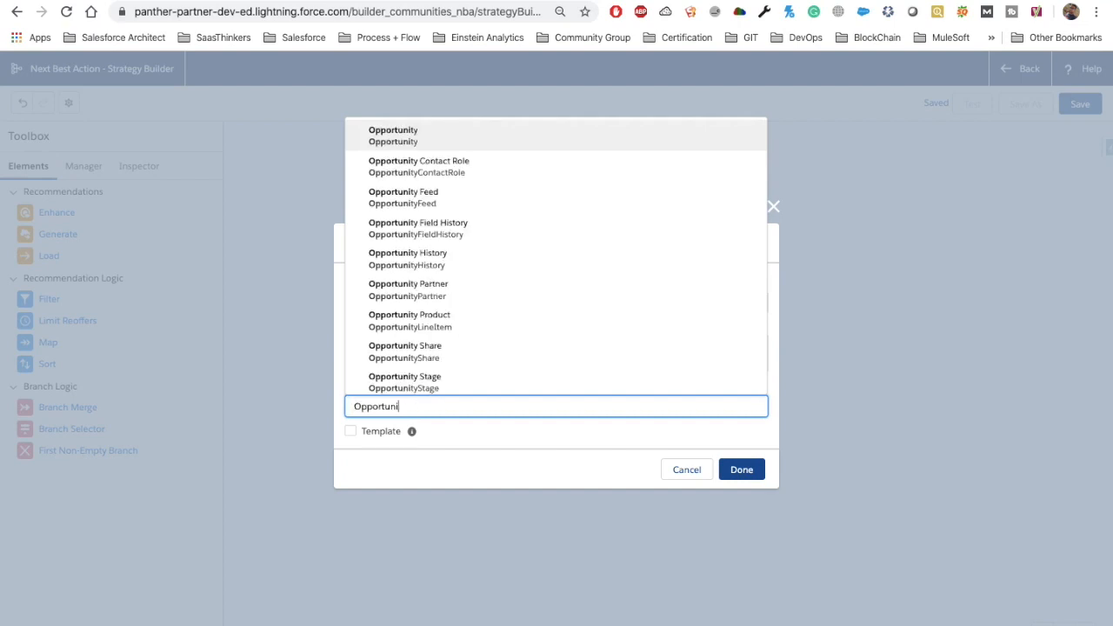
left_click(426, 137)
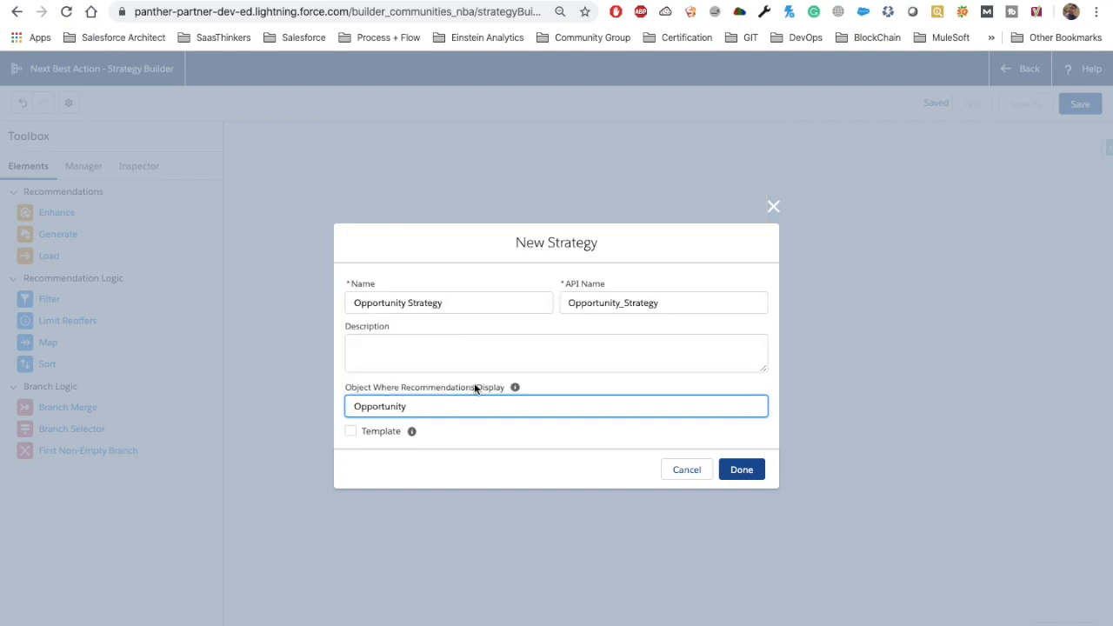
left_click(550, 383)
left_click(461, 357)
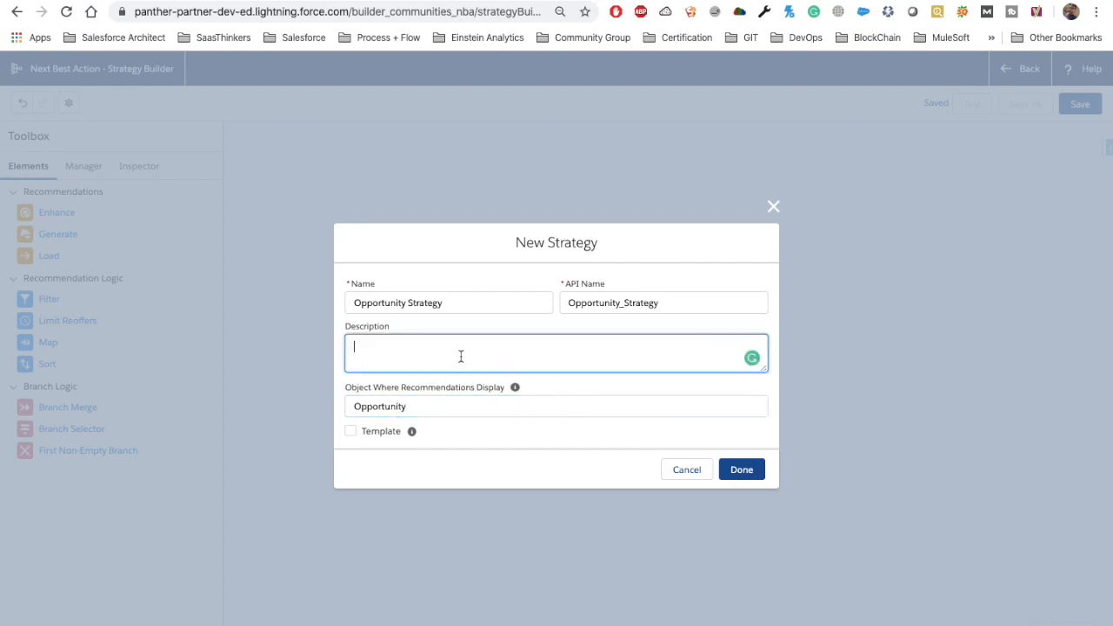
left_click(741, 471)
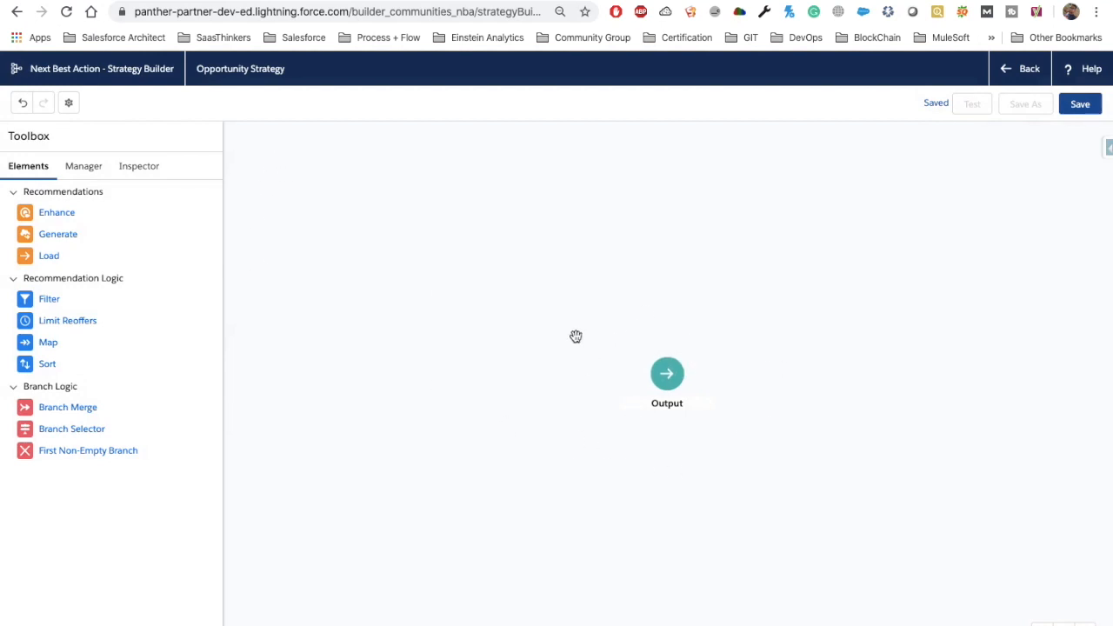
- Move the Output element higher on the canvas and add a Load element labelled Load All Recommendations
left_click_drag(666, 373, 692, 306)
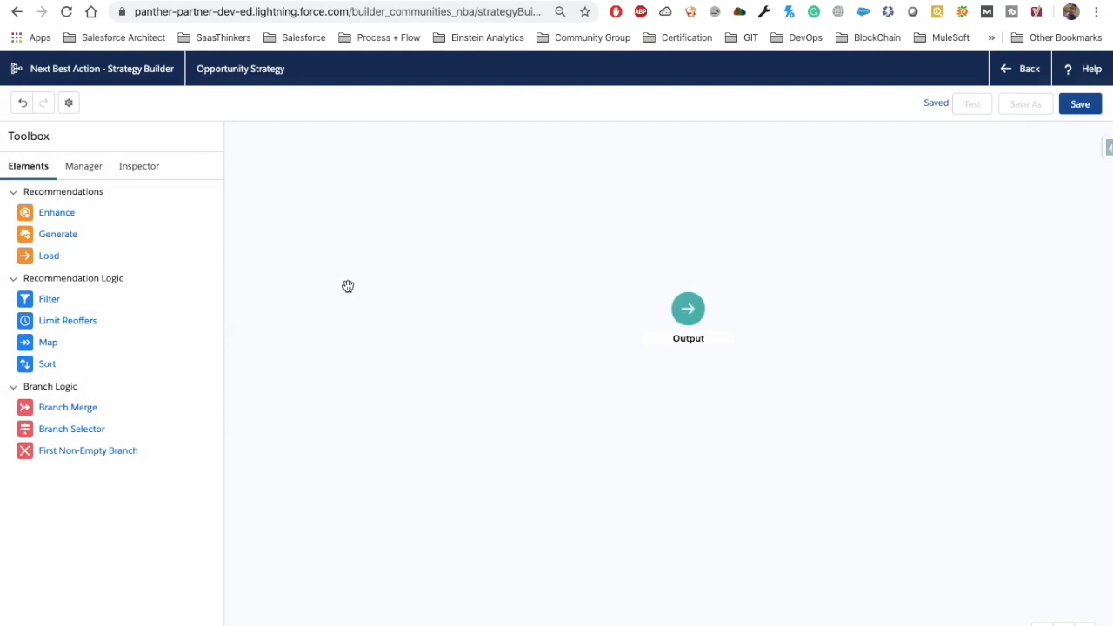
left_click_drag(47, 258, 396, 307)
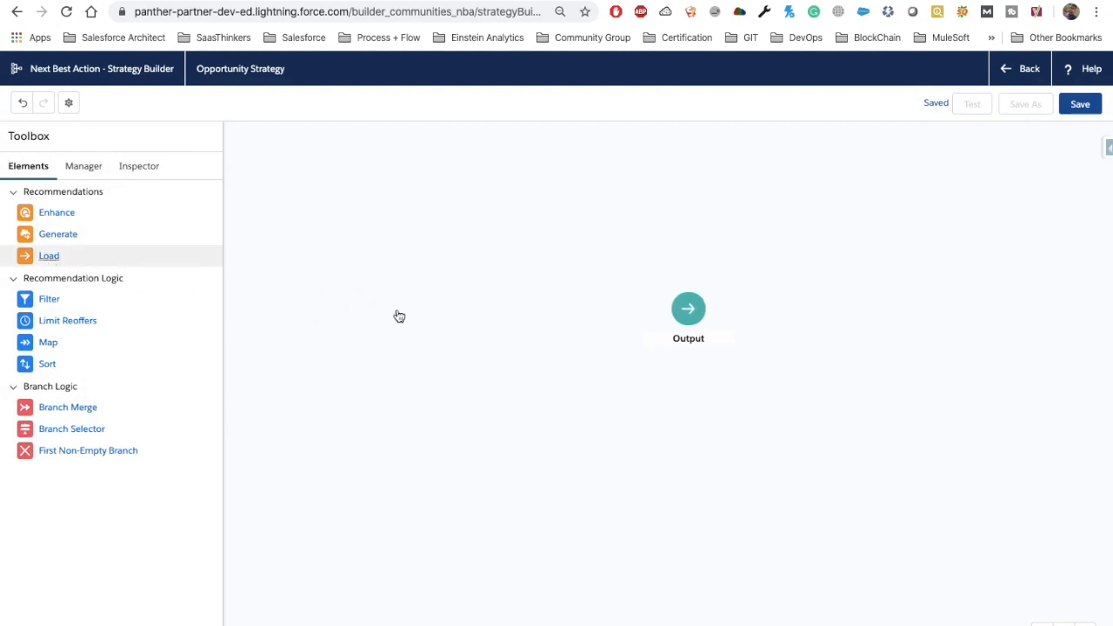
type("Load All Recommendations")
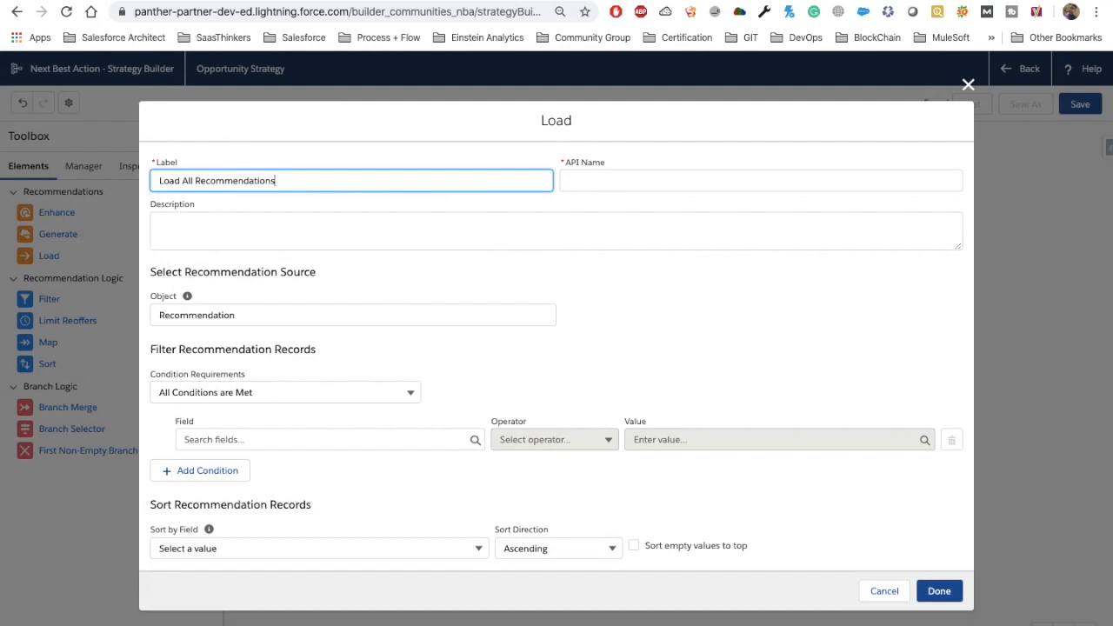
key("Tab")
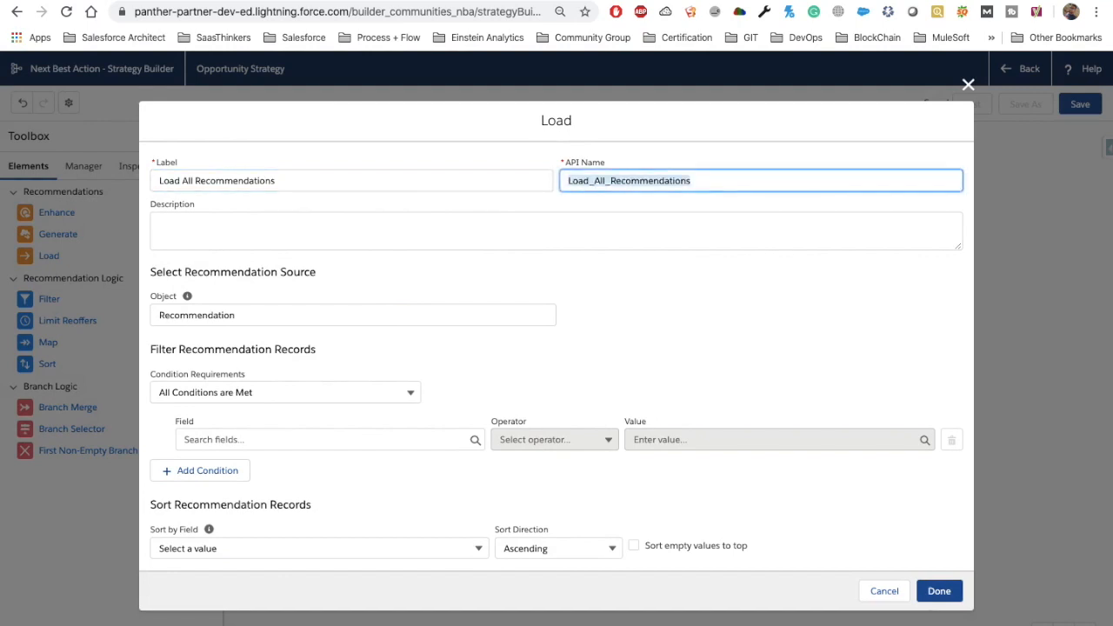
left_click(171, 313)
left_click(224, 343)
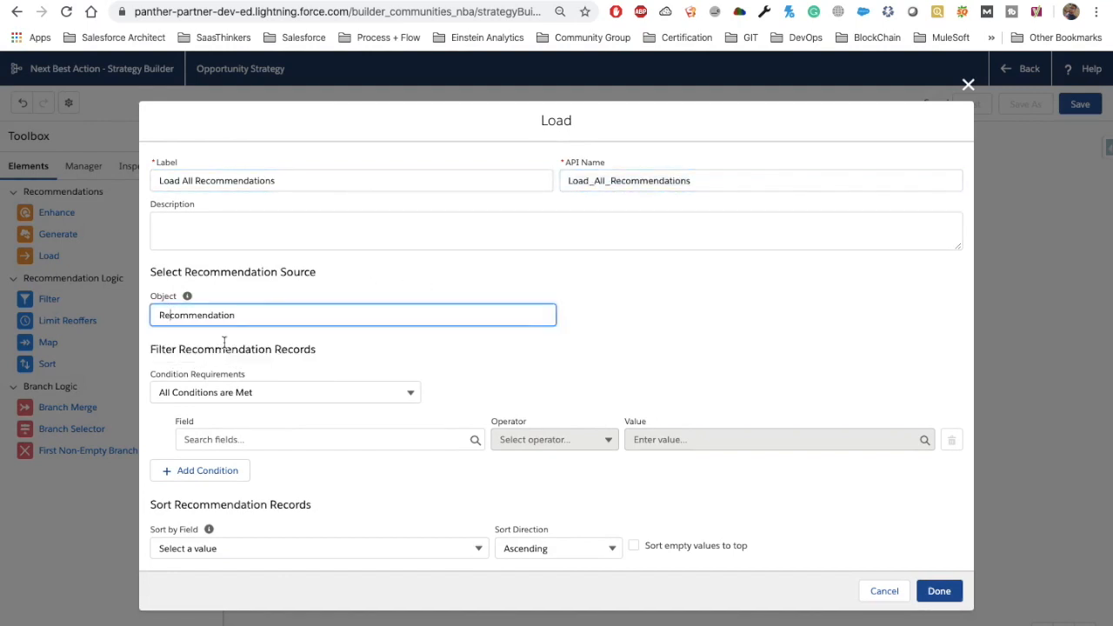
left_click_drag(244, 315, 142, 320)
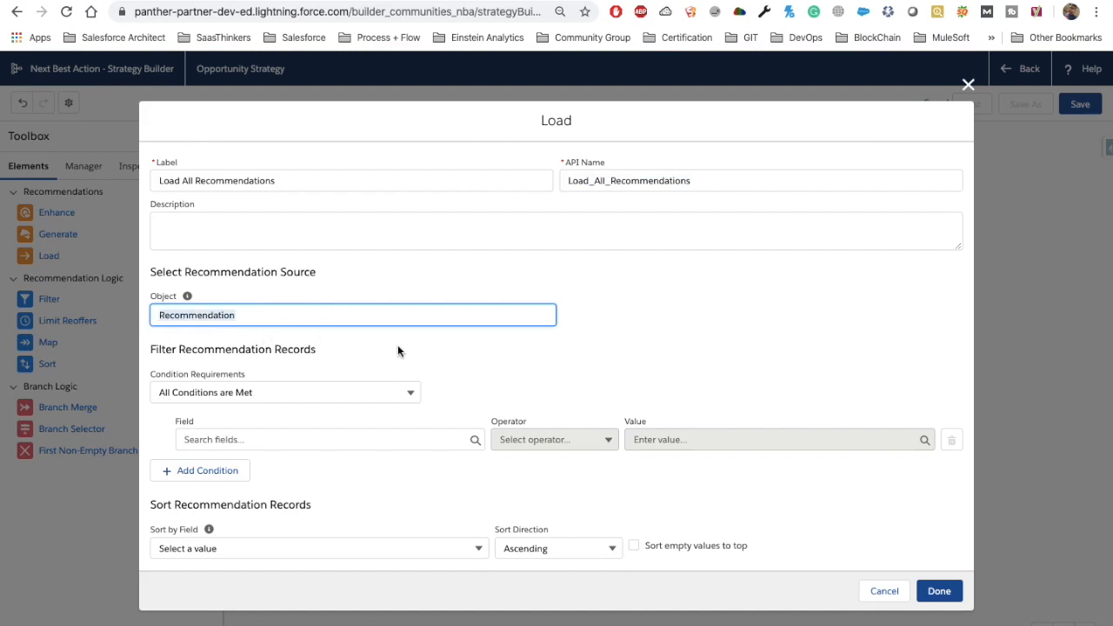
left_click(150, 346)
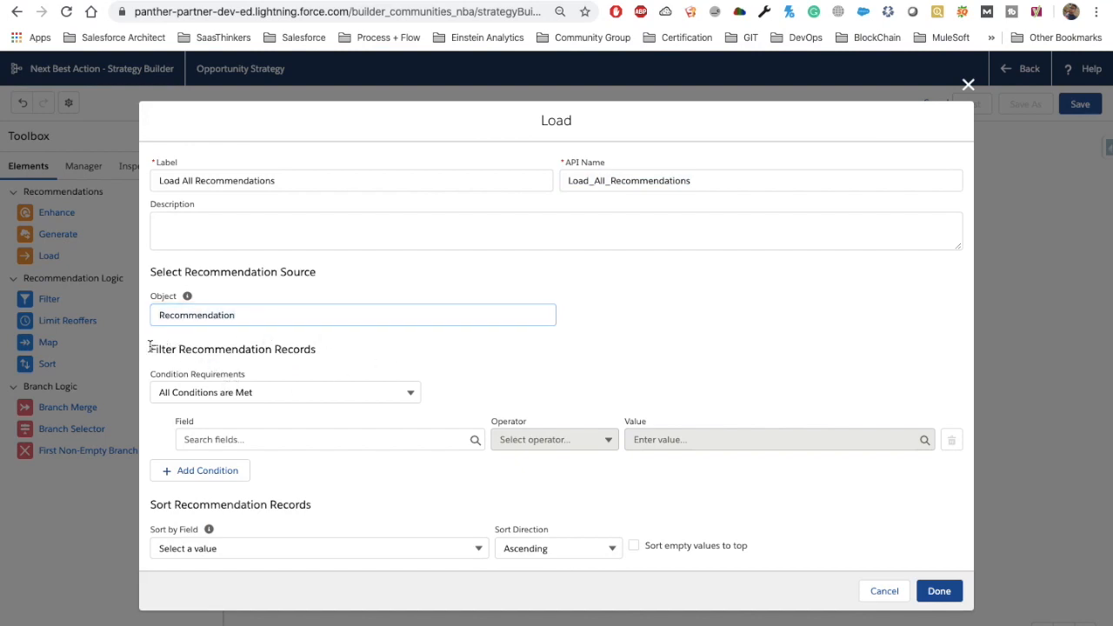
left_click_drag(150, 346, 319, 348)
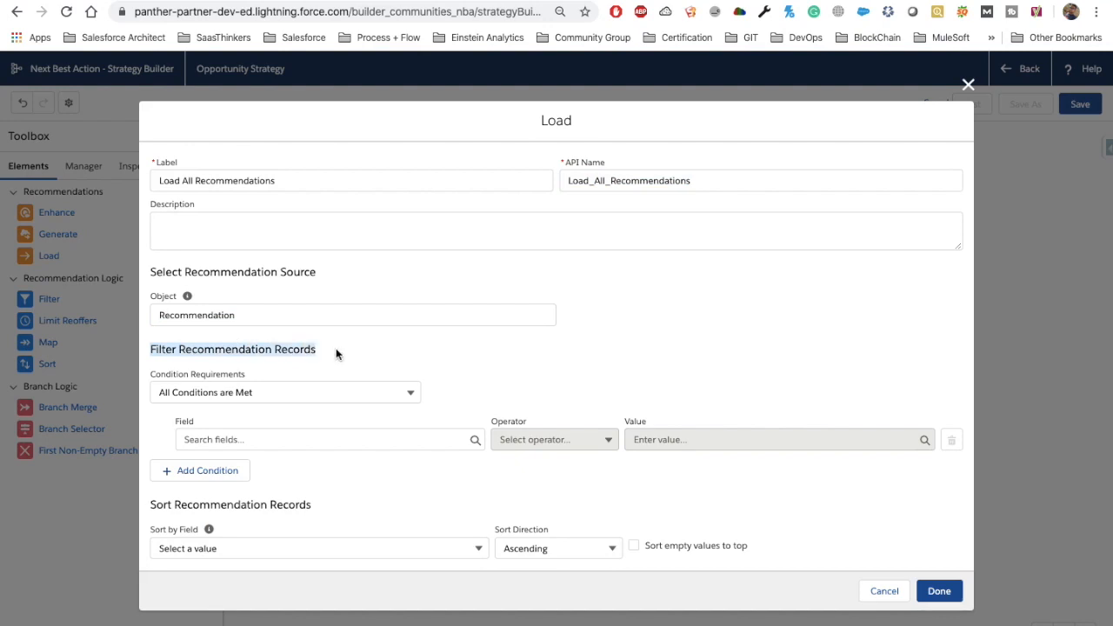
- Add a filter condition to the Load element requiring the recommendation Id to not equal an empty value
left_click(344, 441)
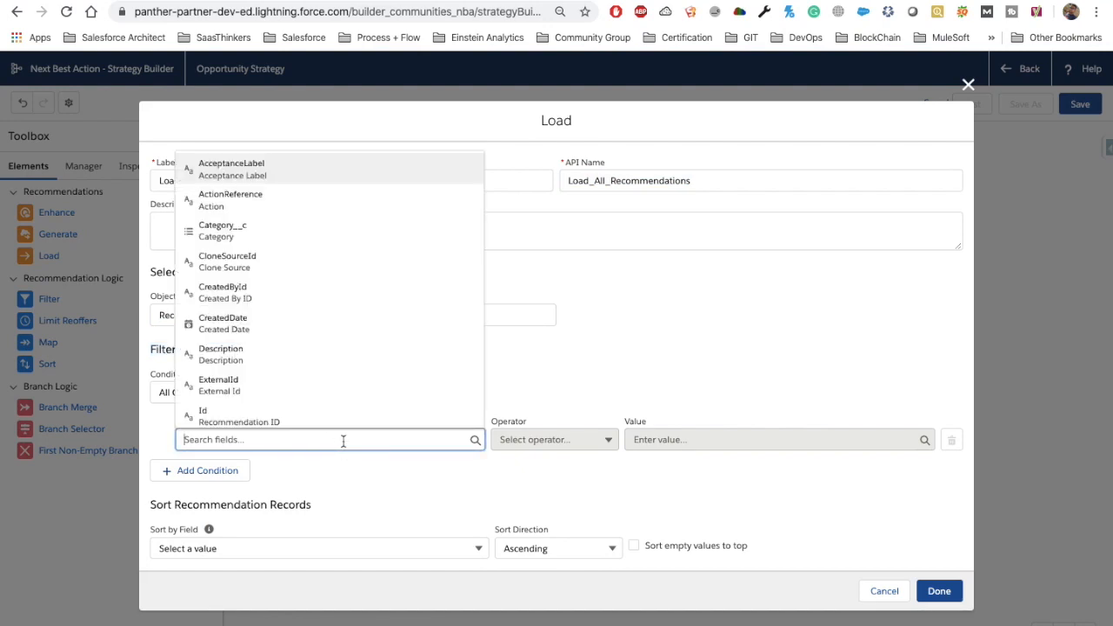
type("Id")
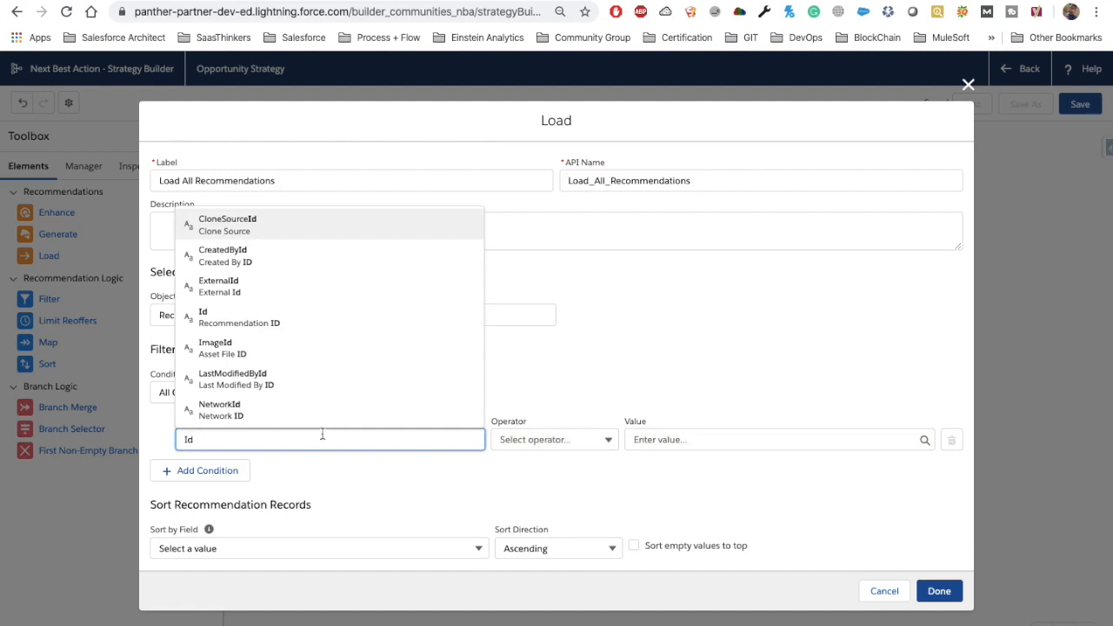
left_click(257, 320)
left_click(562, 439)
left_click(567, 490)
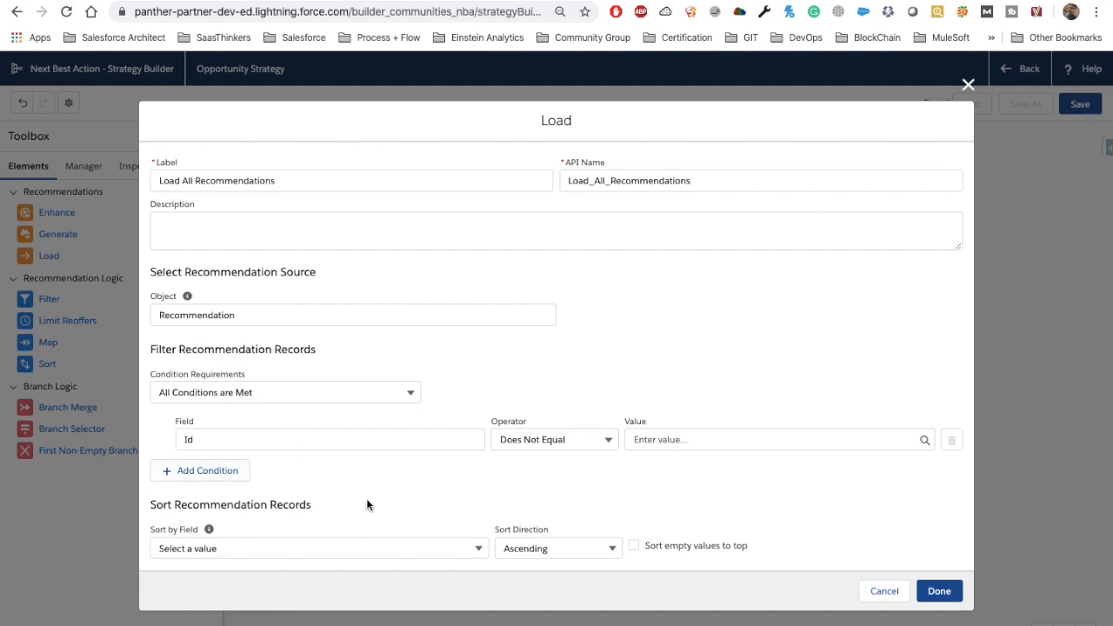
- Sort the loaded recommendation records by Order in descending direction and finish the Load element
left_click_drag(153, 503, 328, 505)
left_click(336, 549)
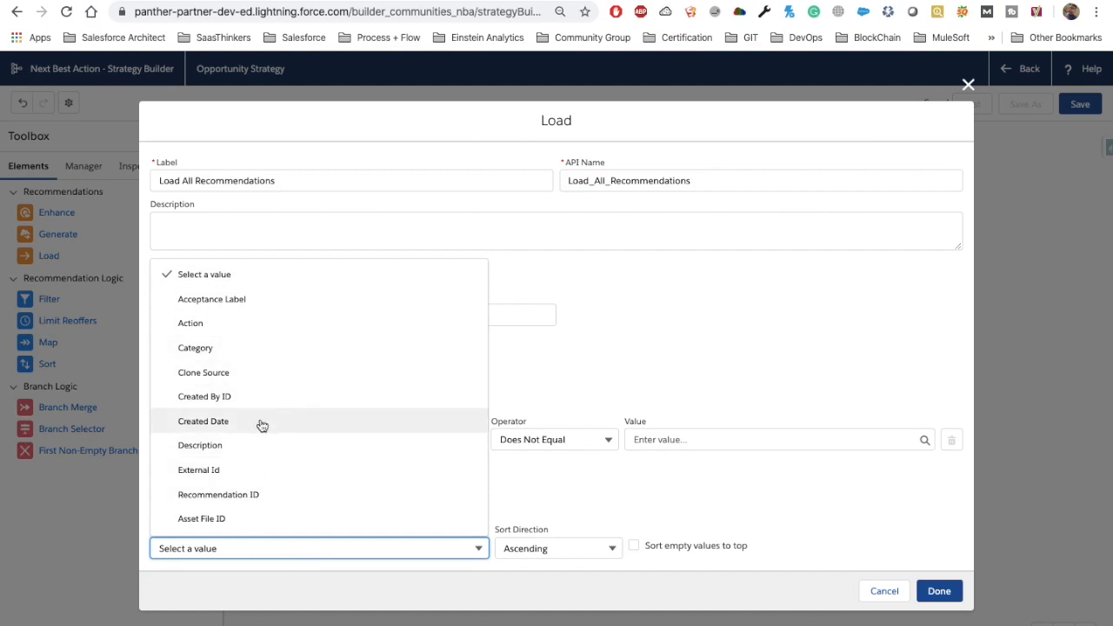
scroll(254, 467, "down", 5)
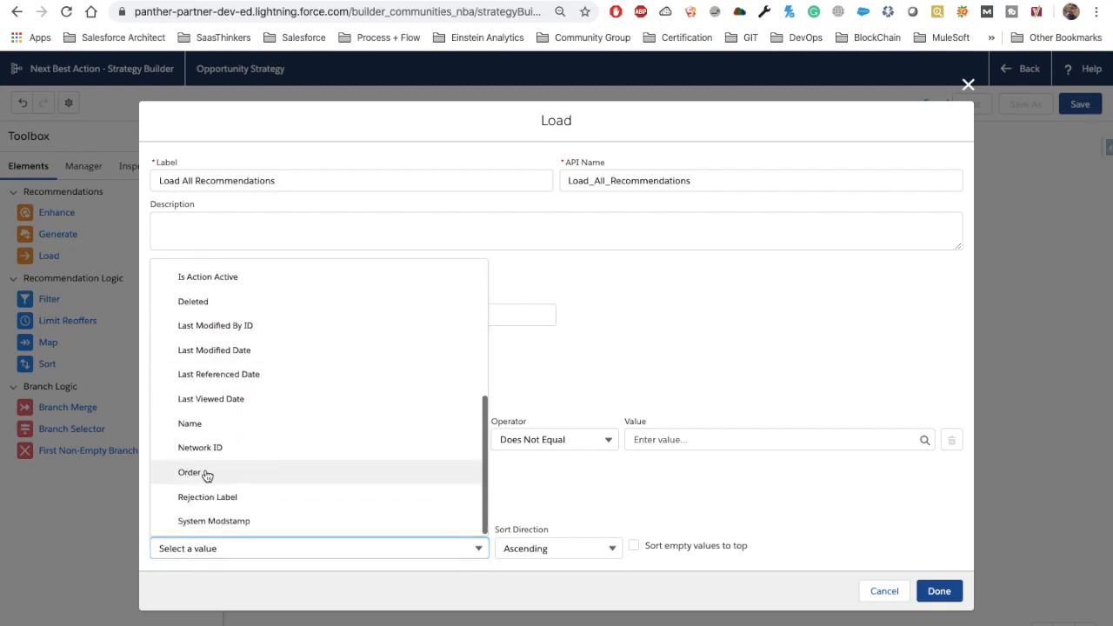
left_click(206, 473)
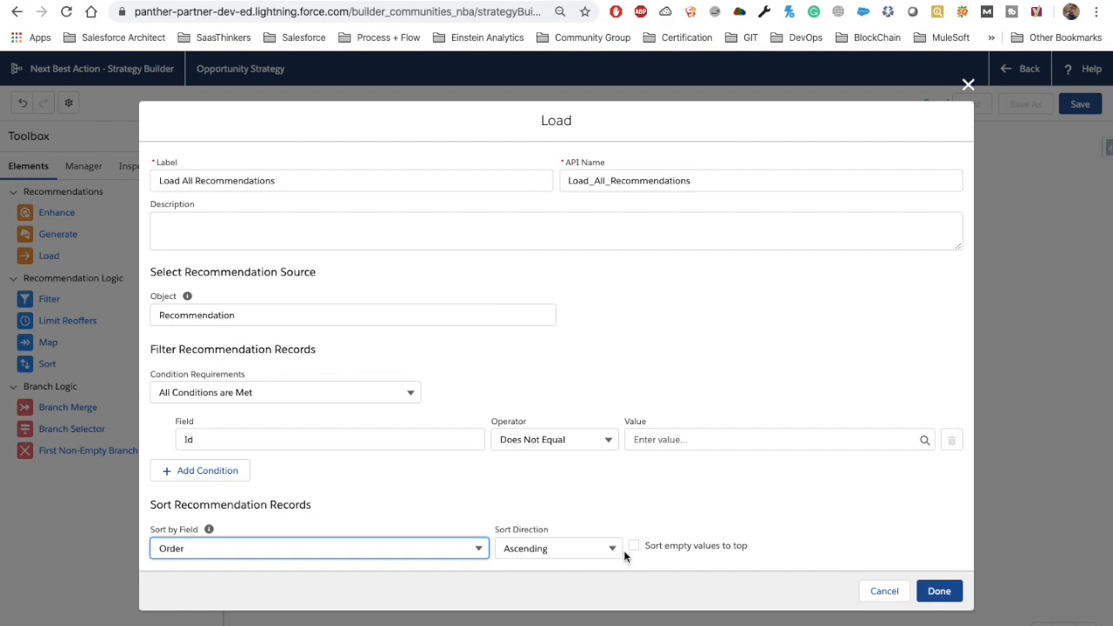
left_click(563, 548)
left_click(565, 595)
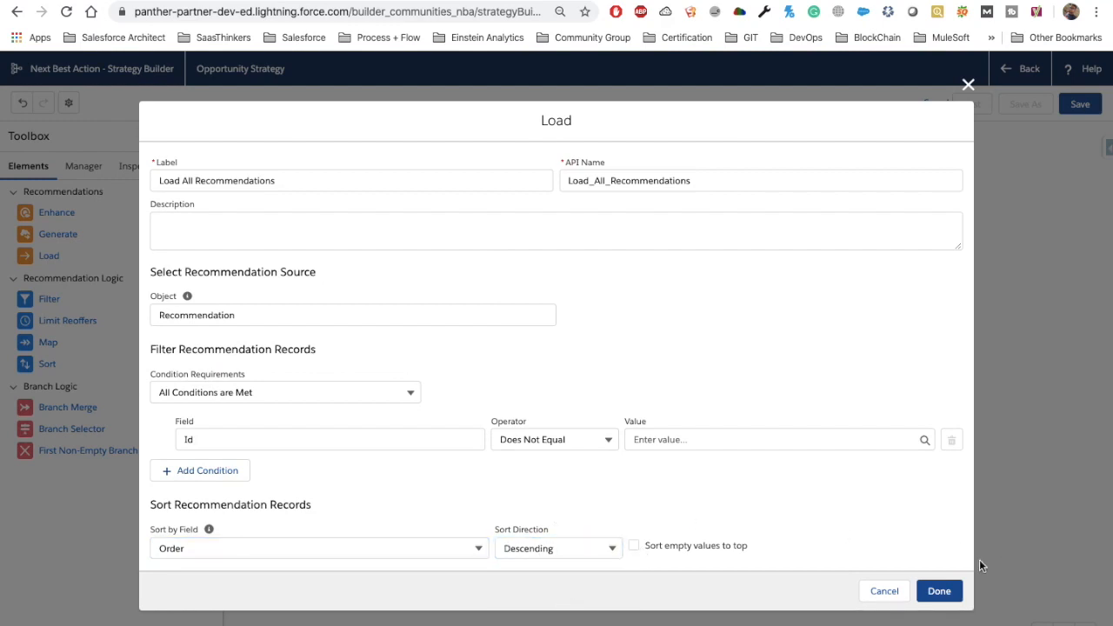
left_click(939, 591)
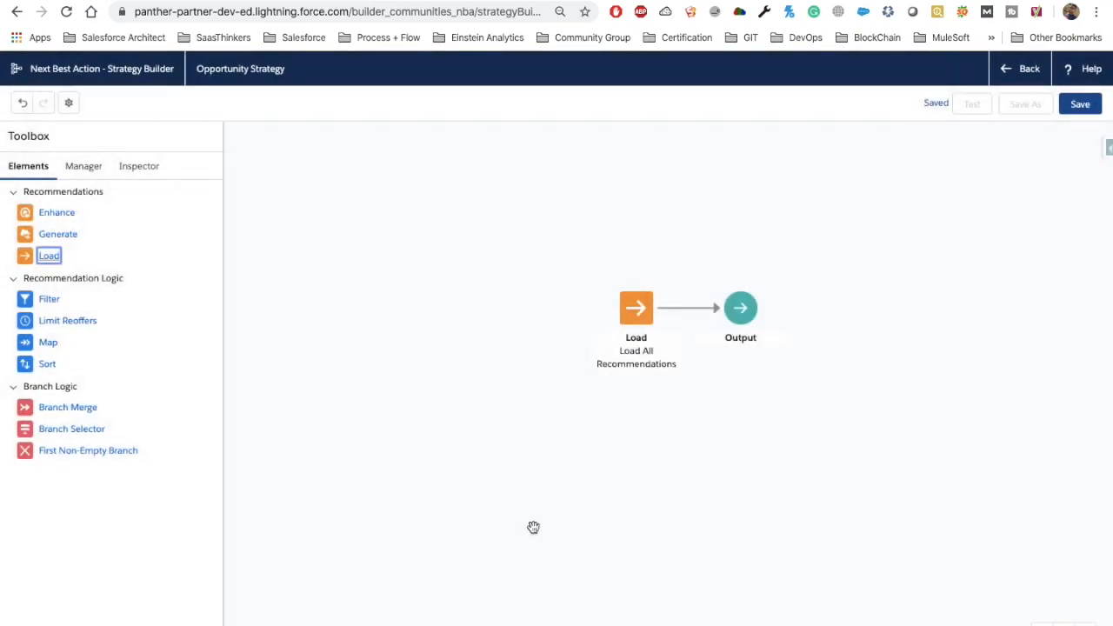
- Add a Filter element to the strategy and copy the name of the Validate Phone recommendation from its record
left_click_drag(636, 312, 442, 303)
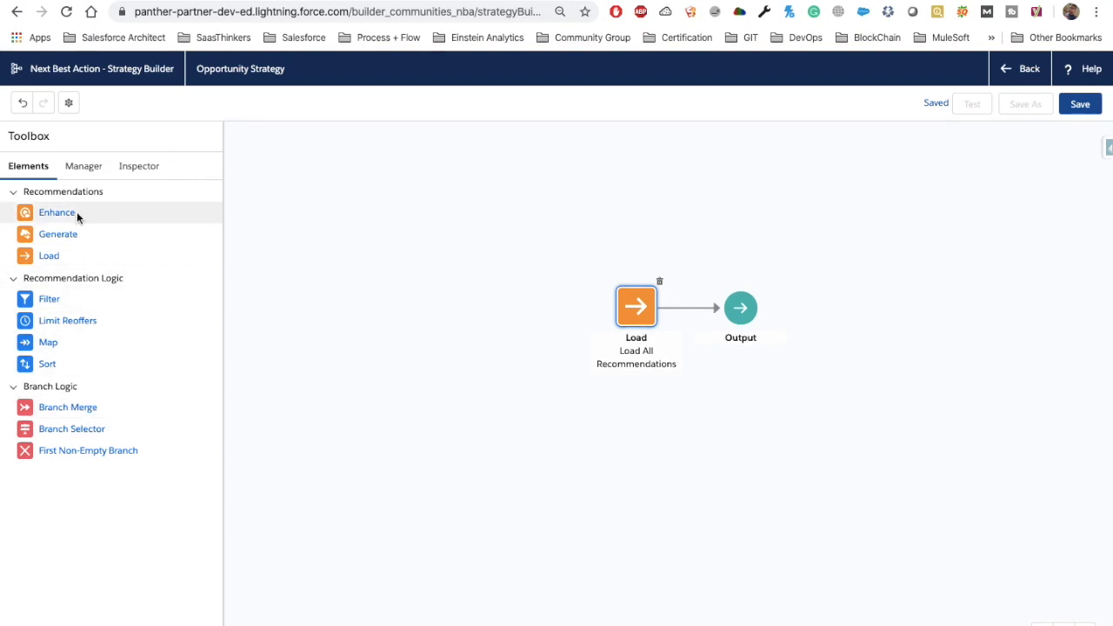
left_click_drag(47, 301, 683, 307)
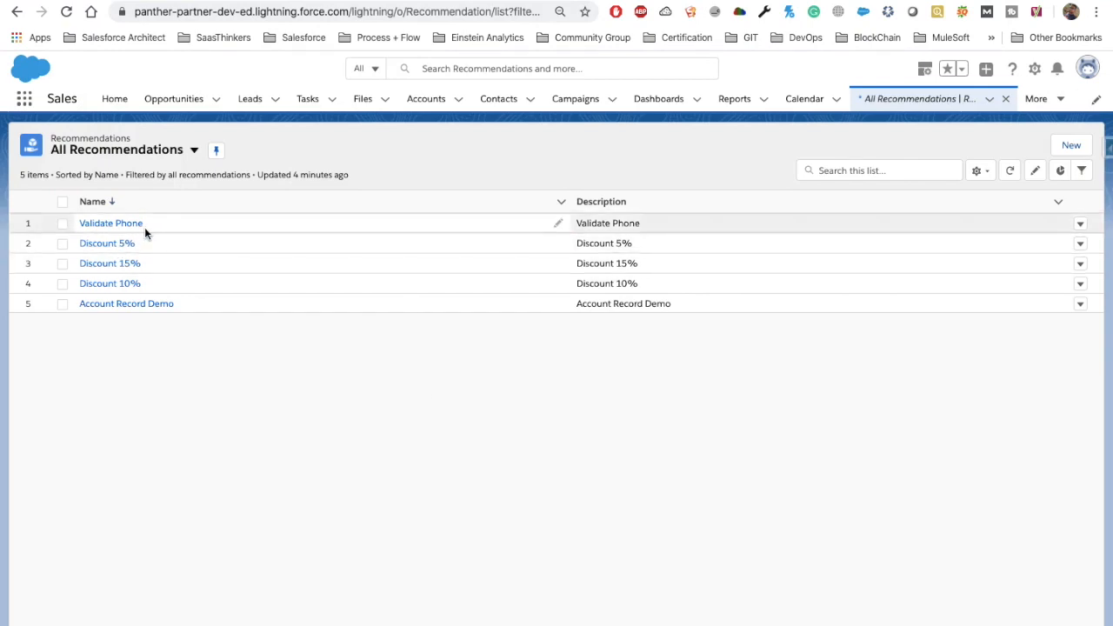
left_click(77, 223)
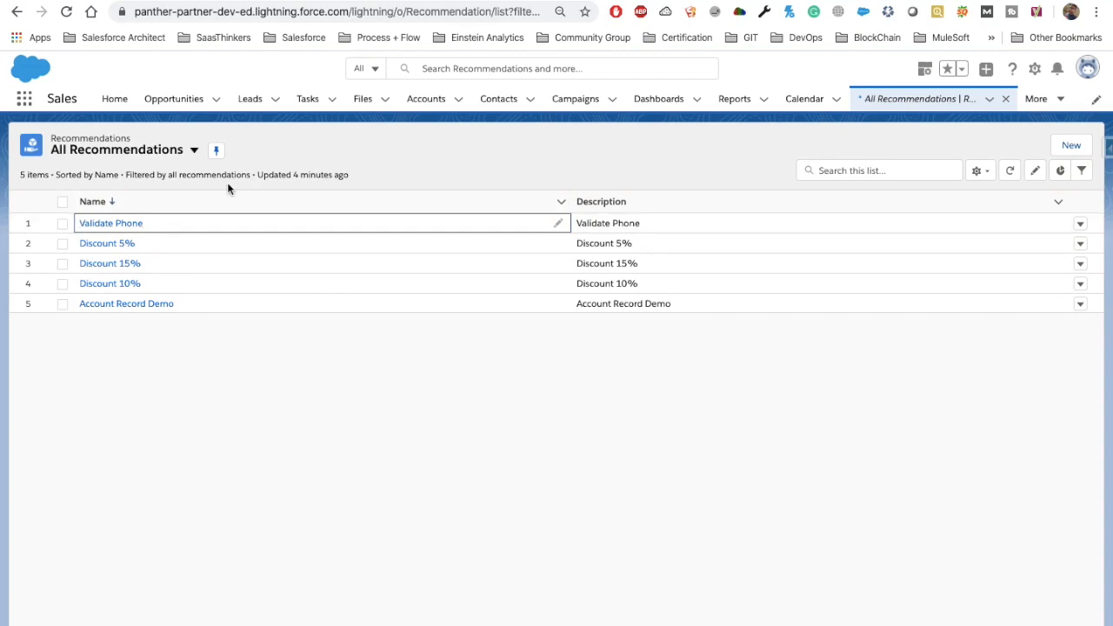
left_click(123, 224)
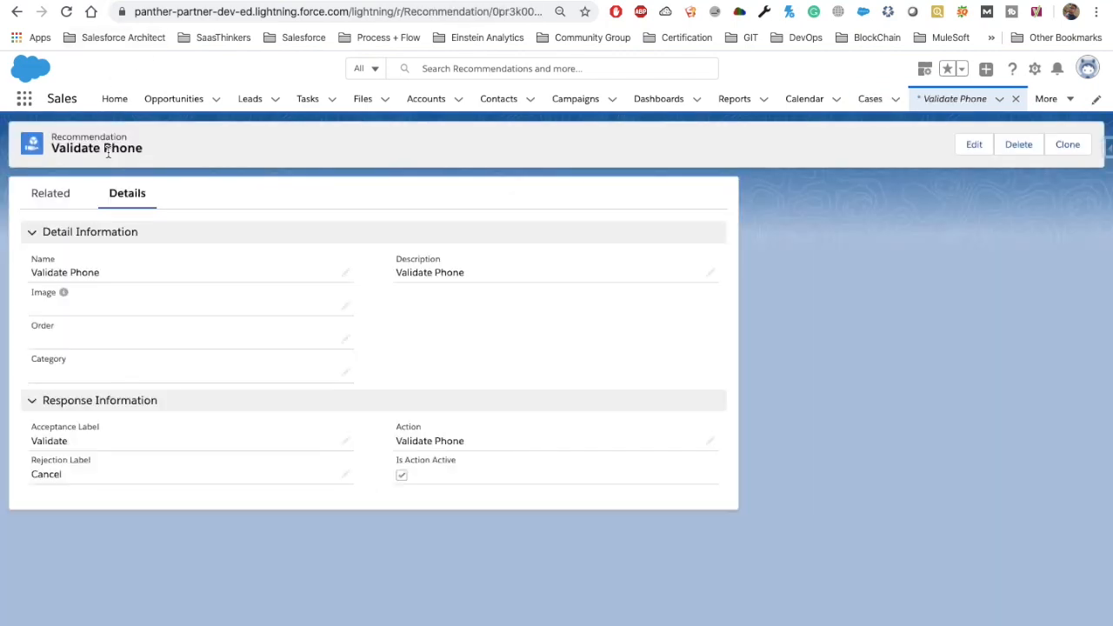
triple_click(108, 152)
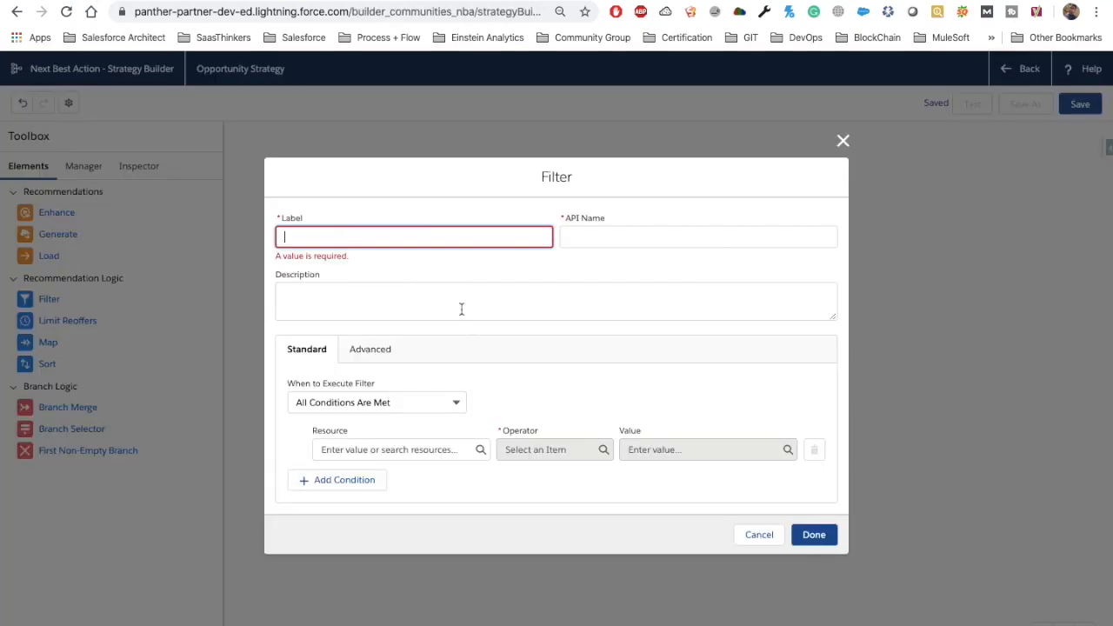
- Label the Filter element Not Validate Phone, with the API name Not_Validate_Phone
type("Validate Phone")
key("super+z")
type("Not")
type("Validate Phone")
left_click(559, 269)
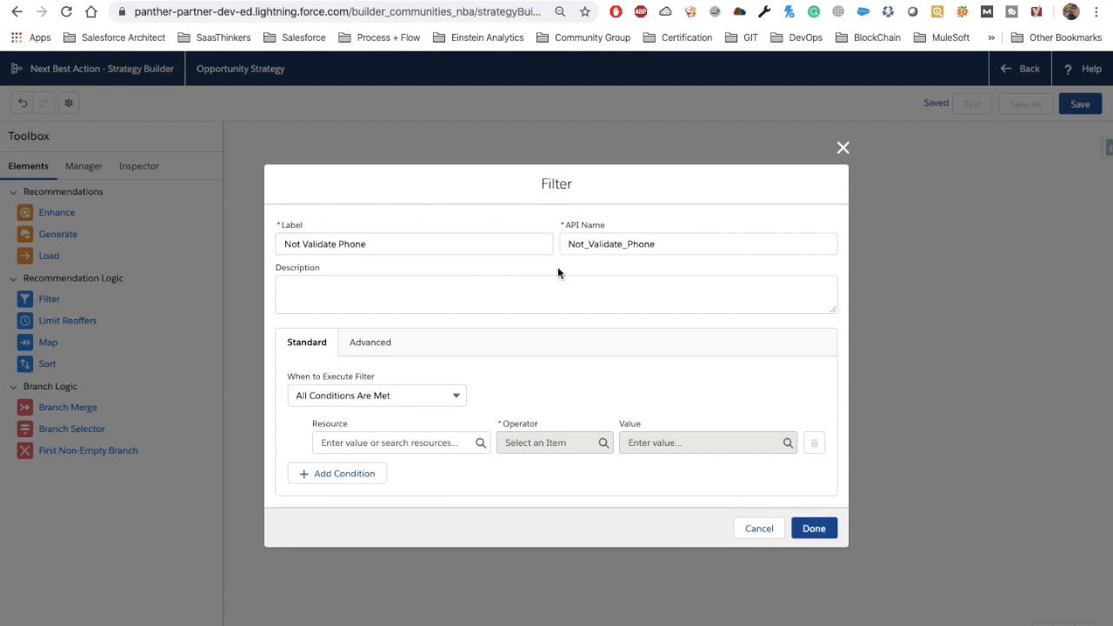
left_click(376, 353)
left_click(404, 422)
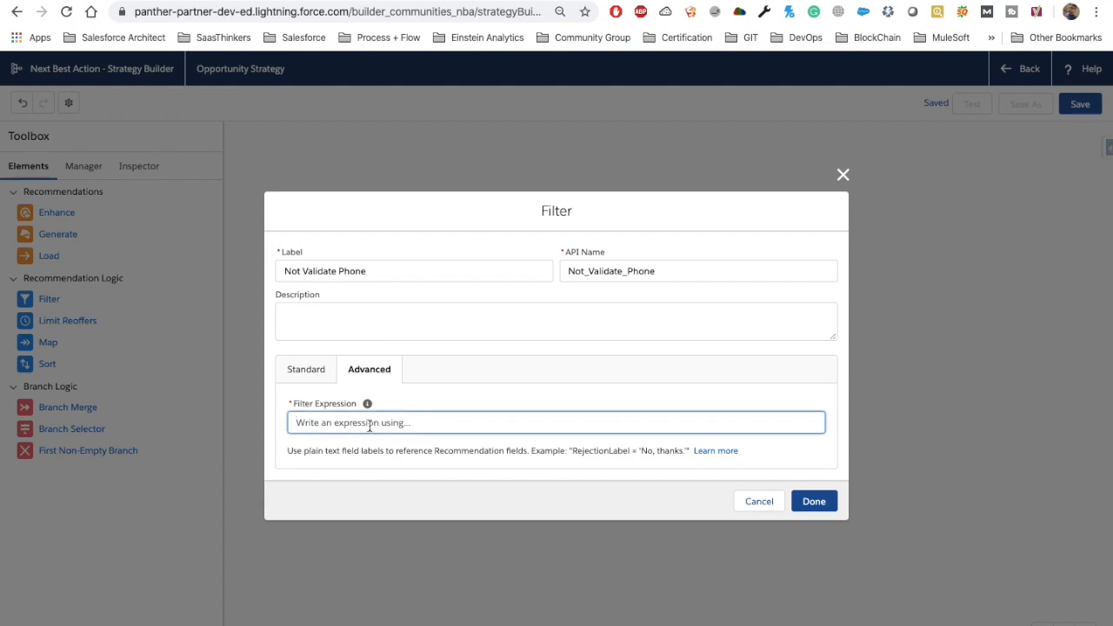
left_click(304, 376)
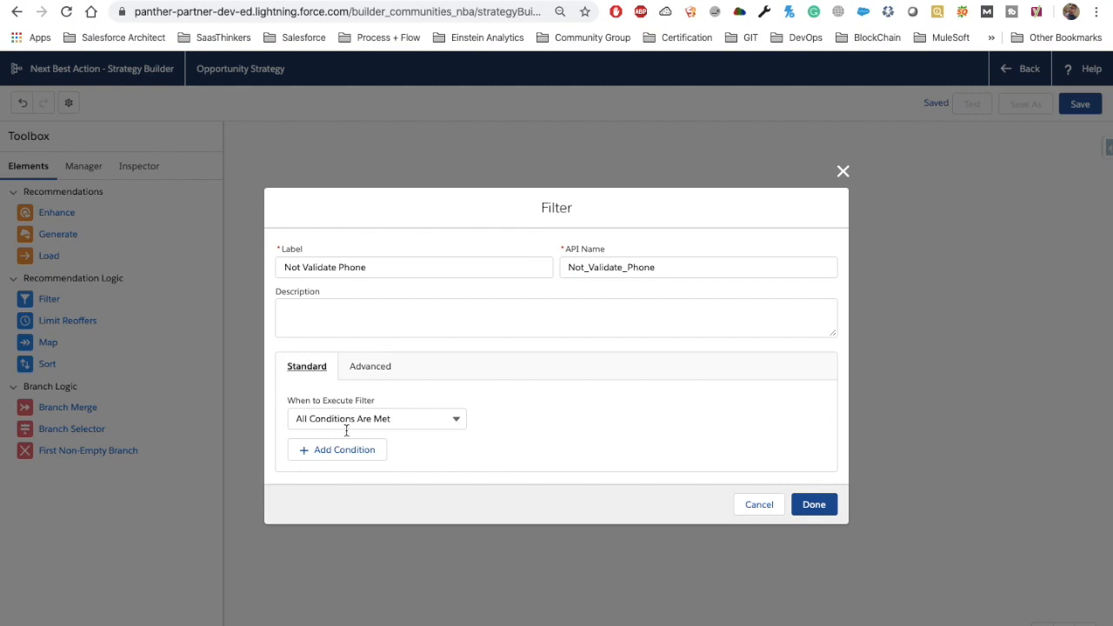
- Add a filter condition requiring the recommendation Name to not equal Validate Phone and finish the Filter element
left_click(361, 454)
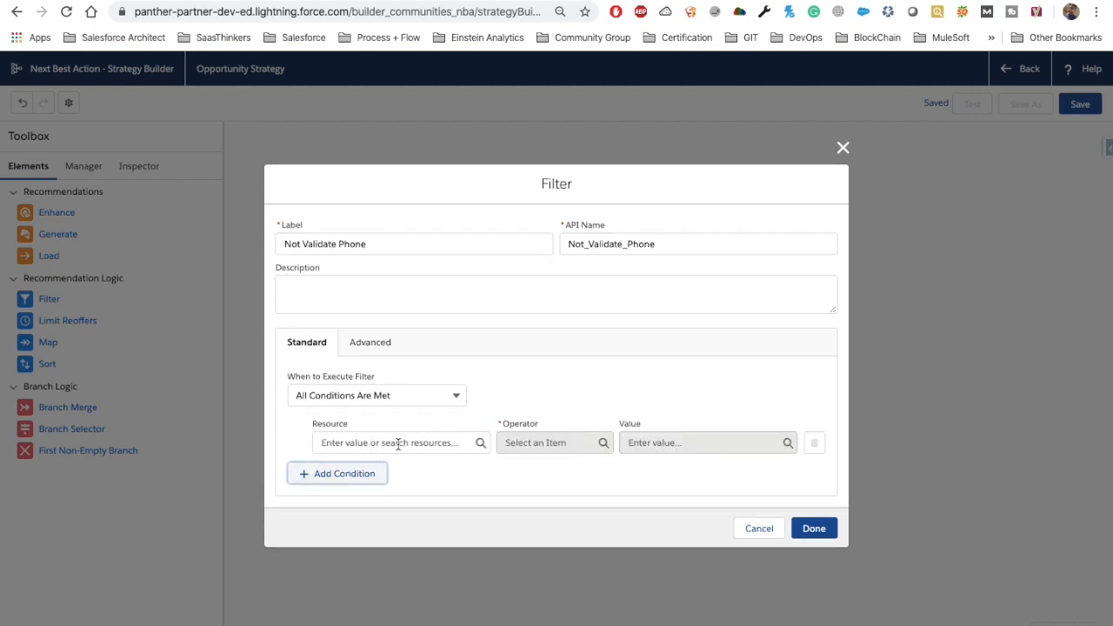
left_click(399, 443)
left_click(428, 470)
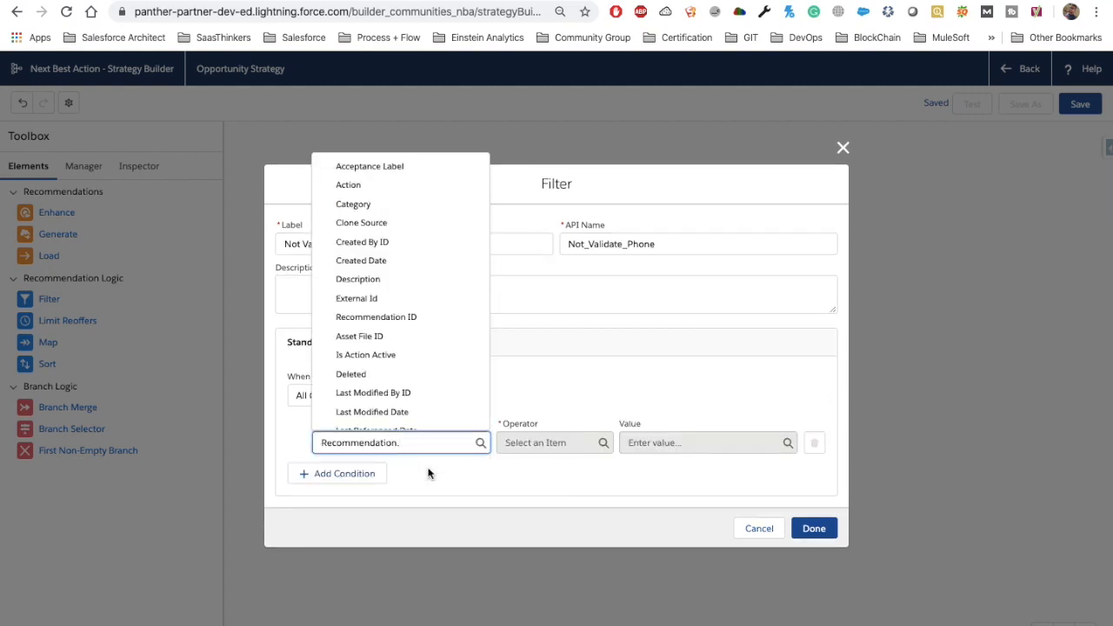
type("Na")
left_click(357, 422)
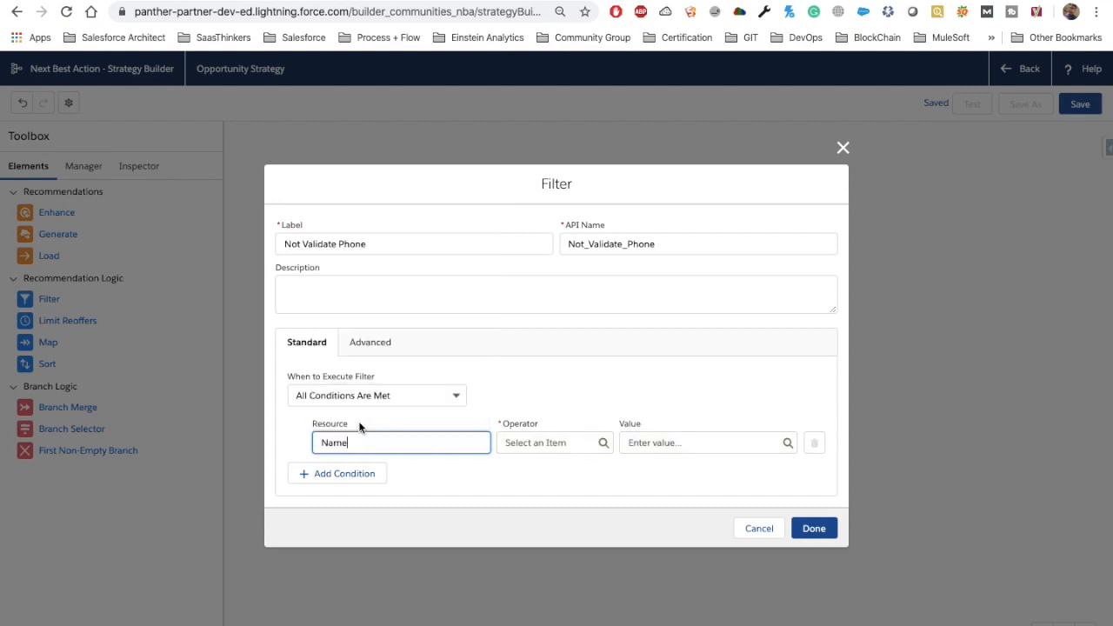
left_click(572, 442)
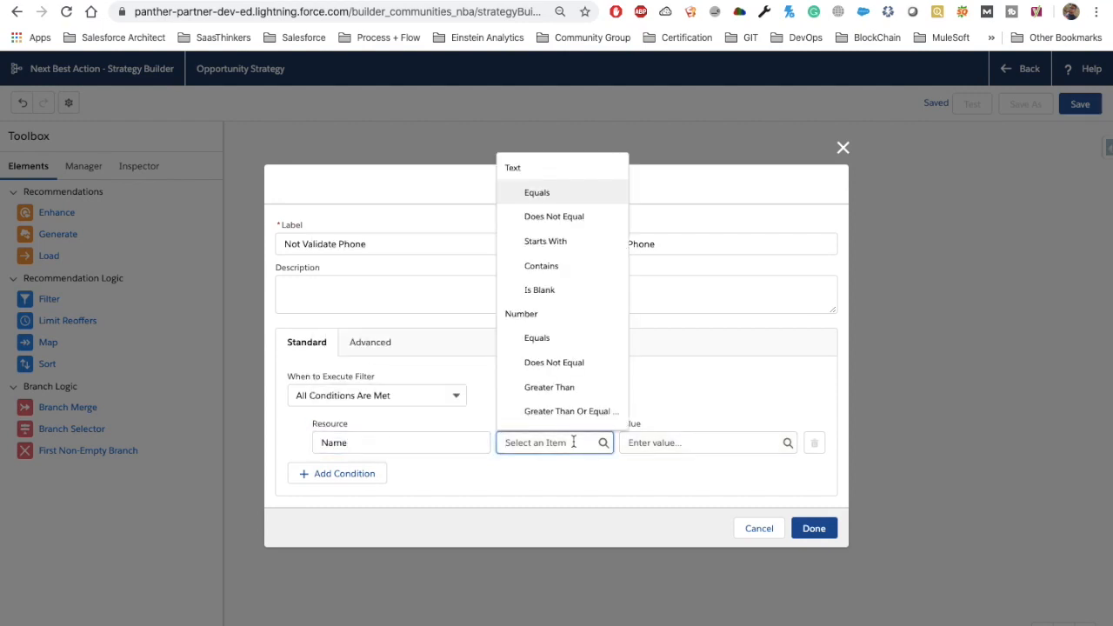
left_click(581, 363)
left_click(691, 446)
type("Validate Phone")
left_click(676, 400)
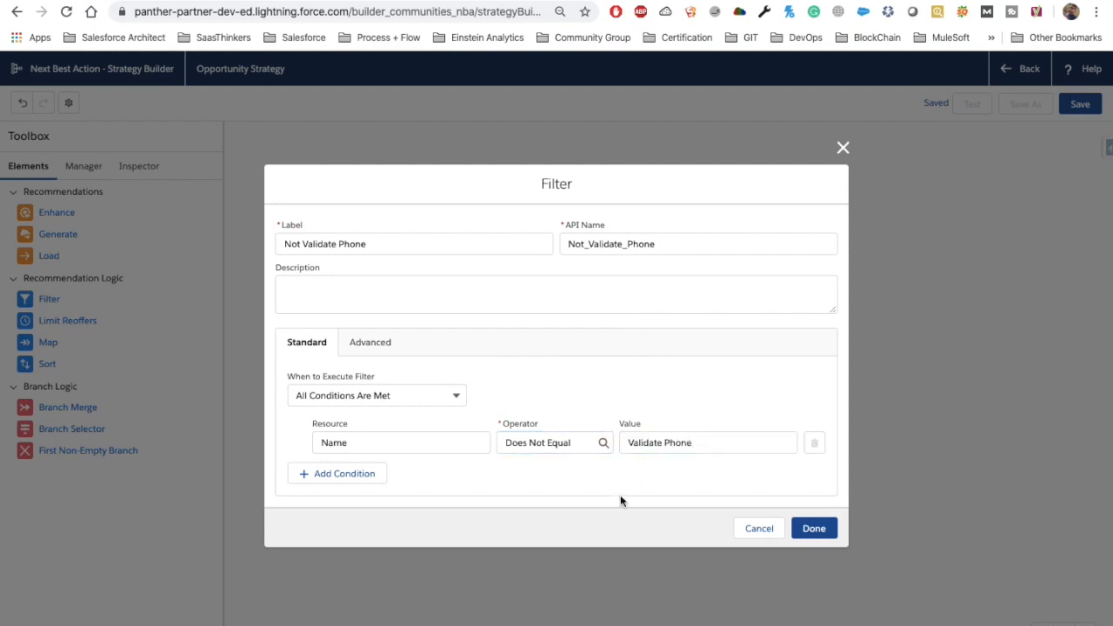
left_click(814, 529)
left_click_drag(606, 279, 544, 374)
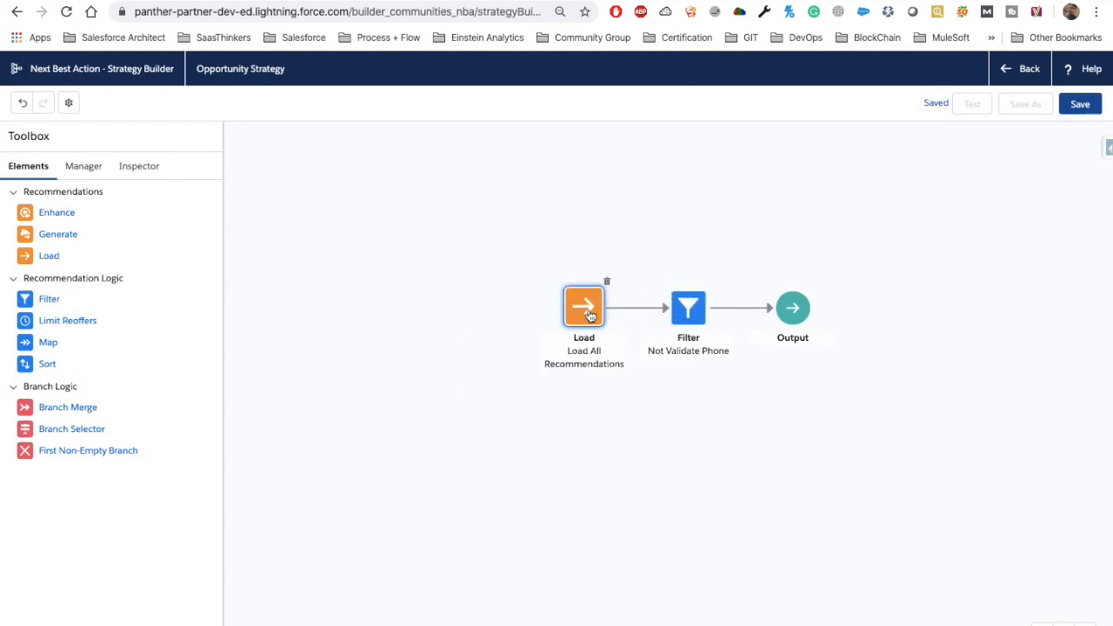
left_click_drag(585, 308, 563, 322)
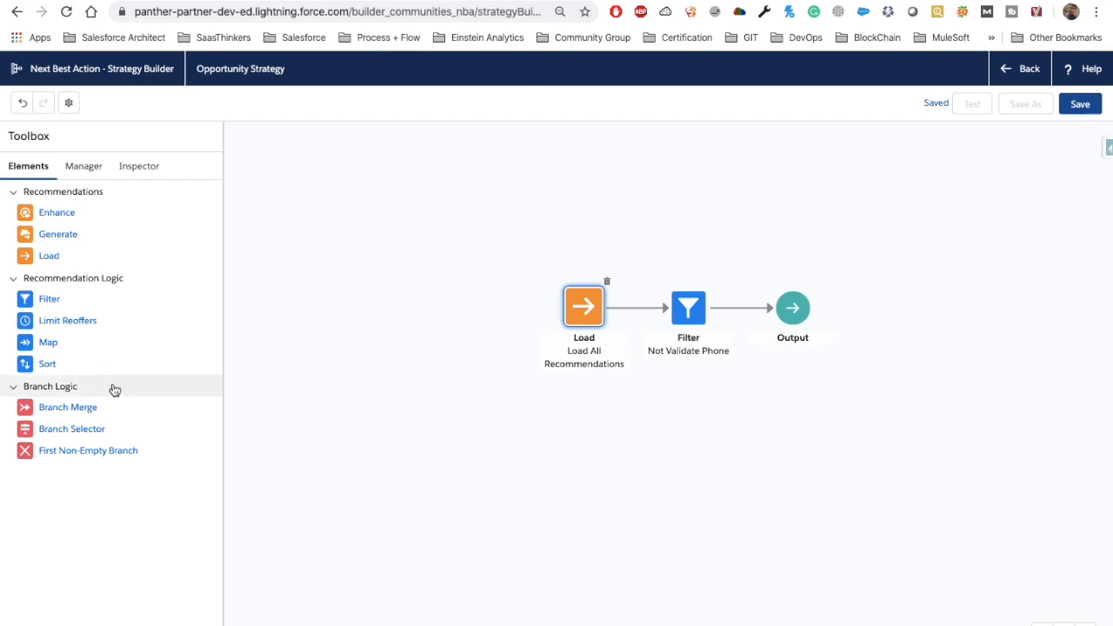
- Add a Sort element labelled Sort By Order that sorts on the recommendation field Order
left_click_drag(48, 365, 731, 308)
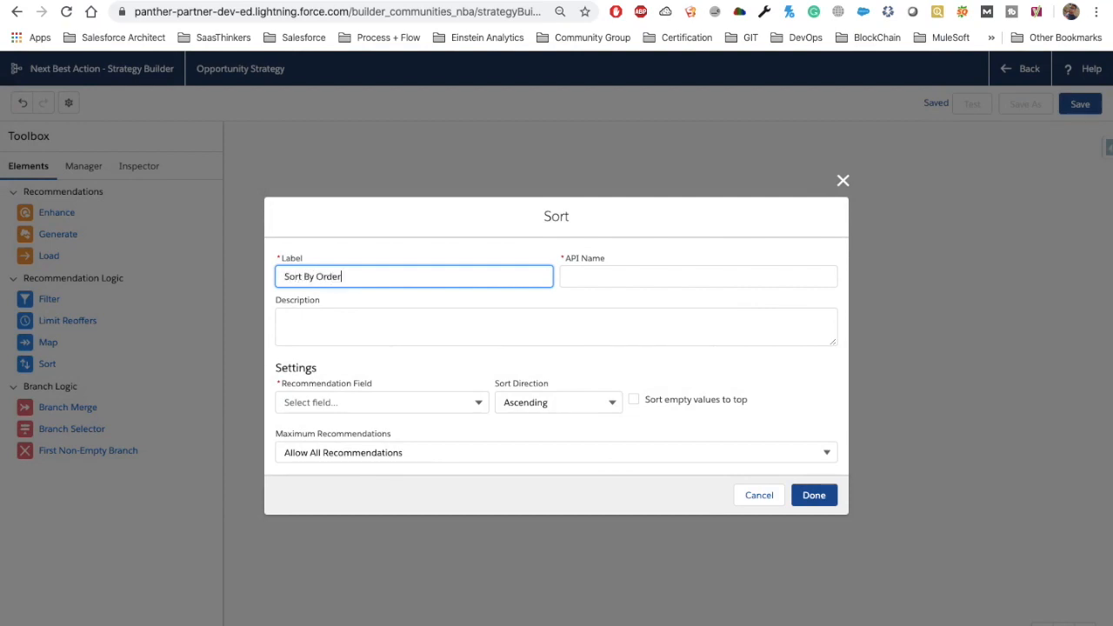
key("Tab")
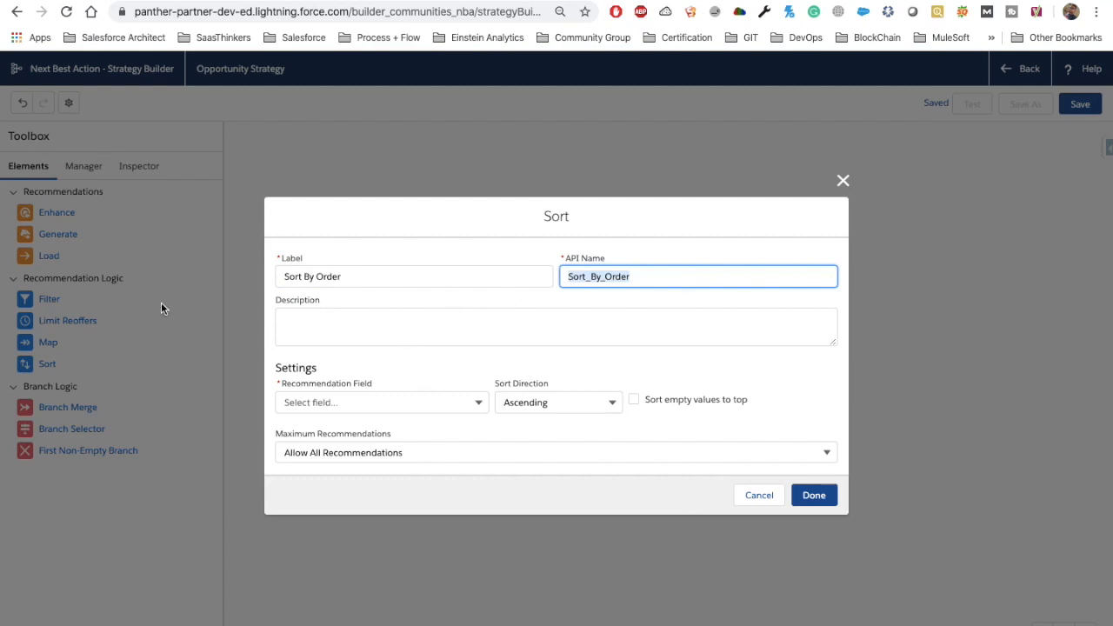
left_click(361, 402)
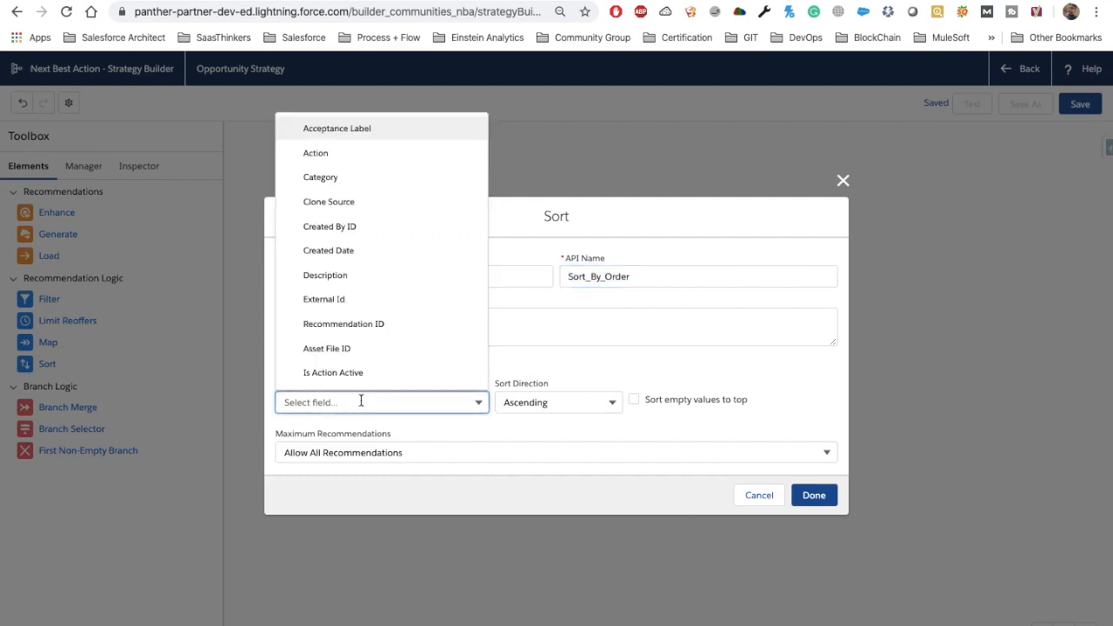
scroll(360, 396, "down", 3)
left_click(331, 383)
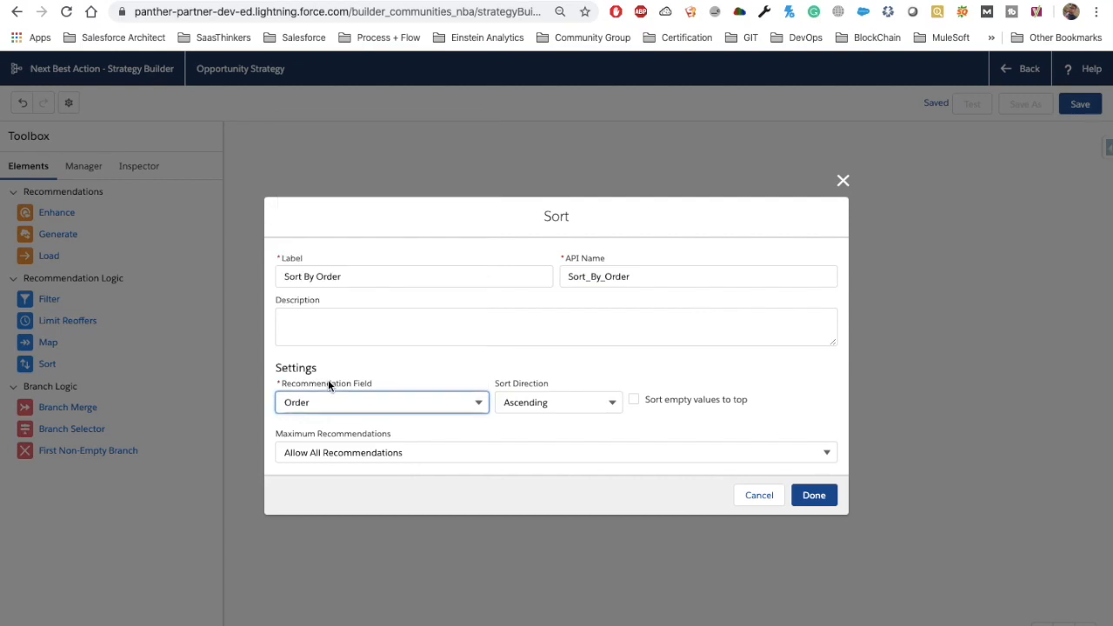
- Use ascending direction without sorting empty values to top, allow all recommendations, and finish the Sort element
left_click(540, 388)
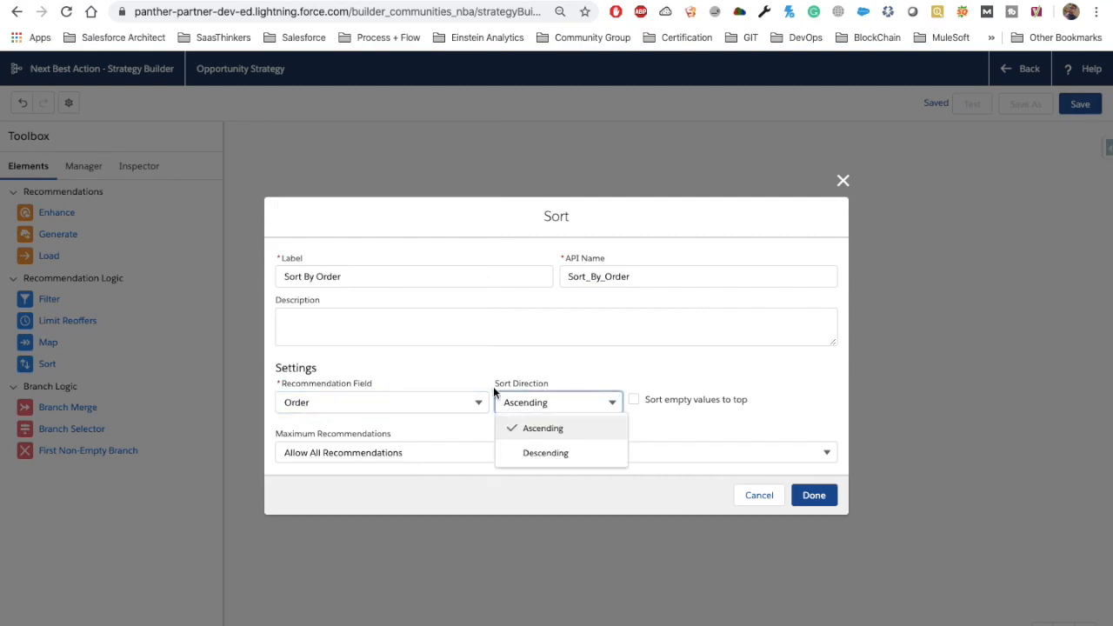
left_click(546, 429)
left_click(545, 403)
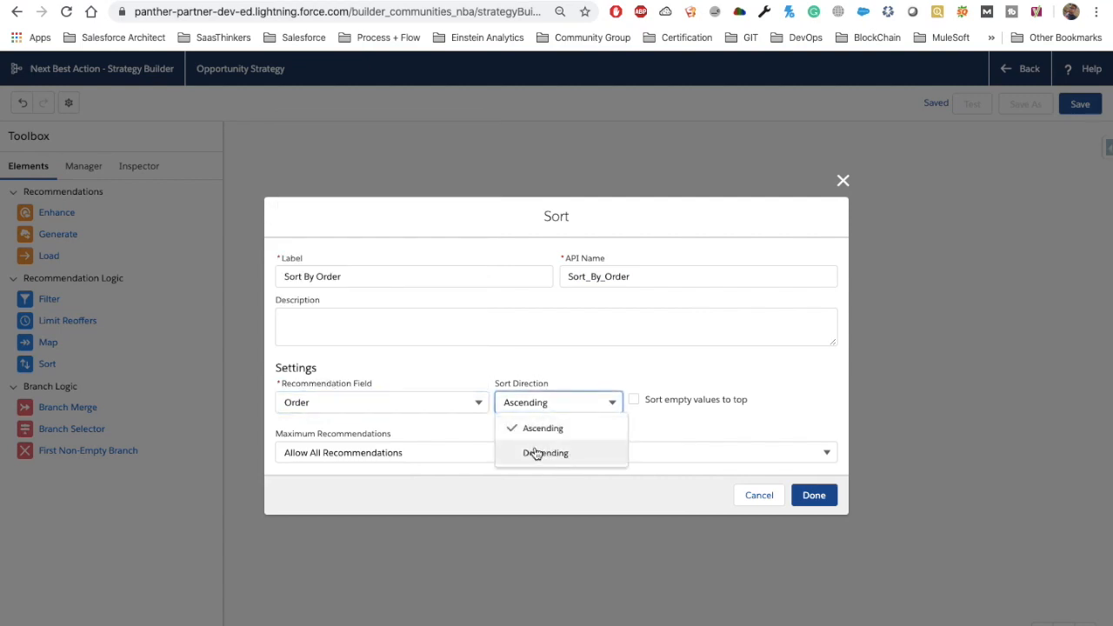
left_click(541, 427)
left_click(671, 404)
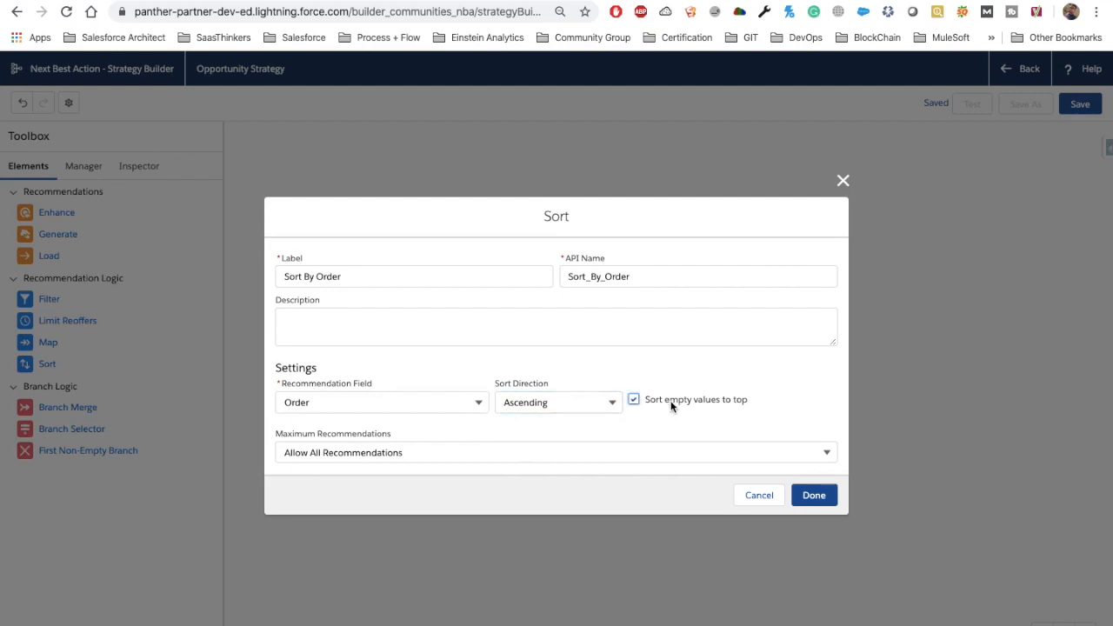
left_click(646, 402)
left_click(351, 453)
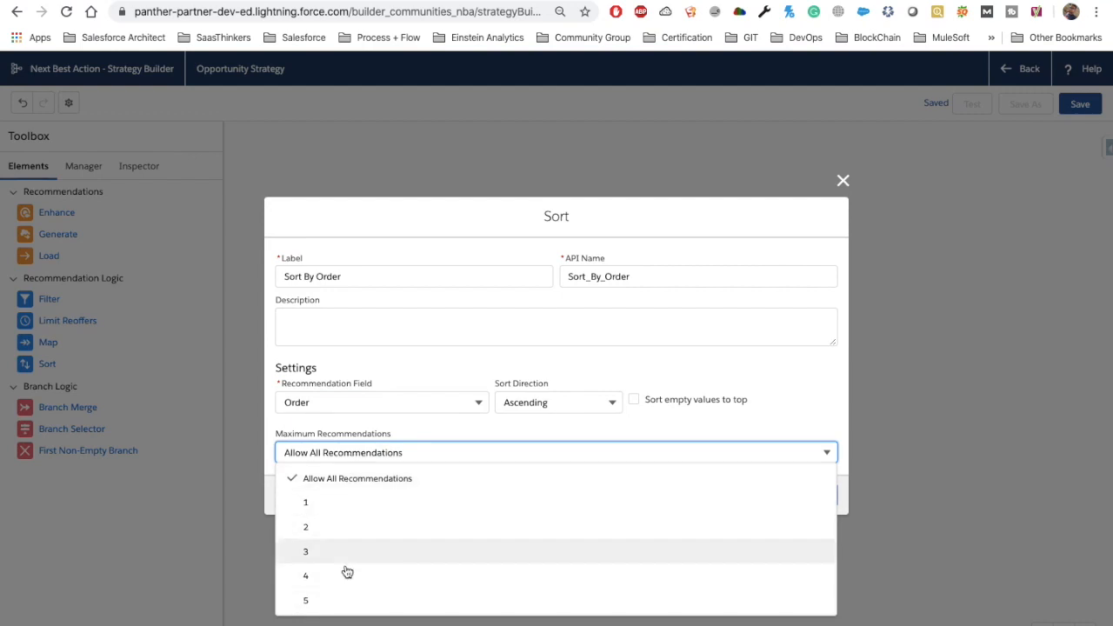
left_click(371, 479)
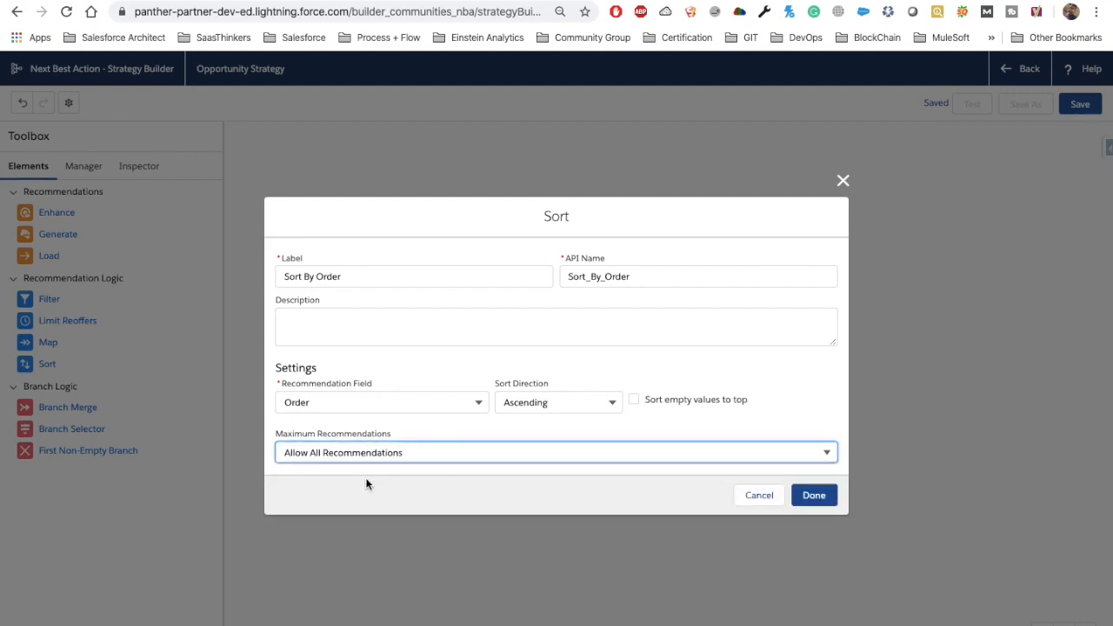
left_click(815, 497)
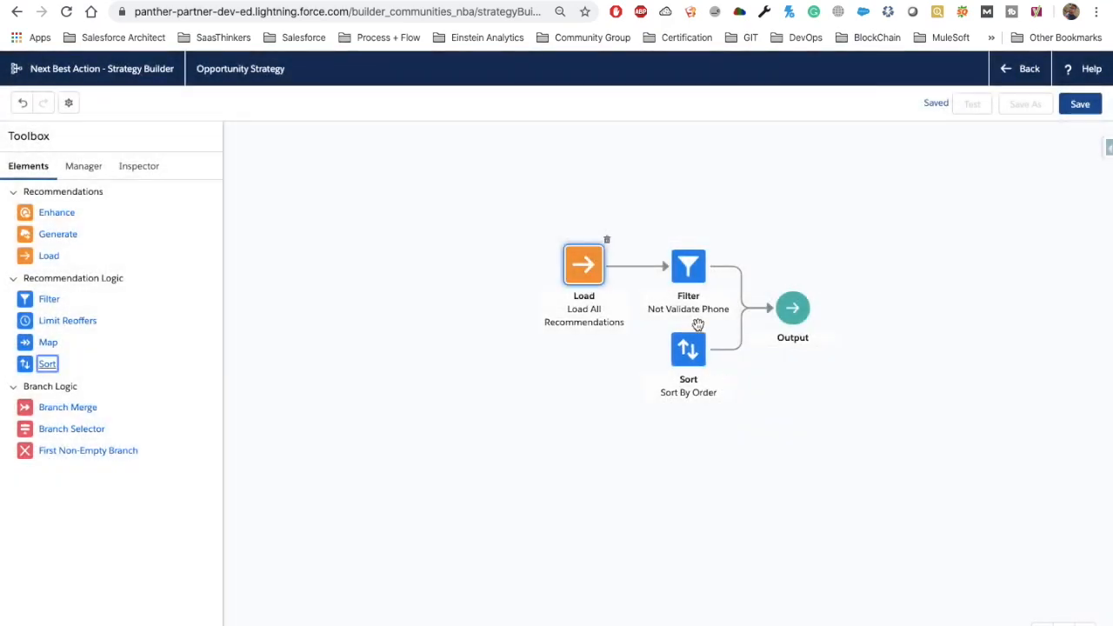
- Rearrange the canvas elements into one chain running from Load through Filter and Sort to Output
left_click_drag(685, 271, 582, 350)
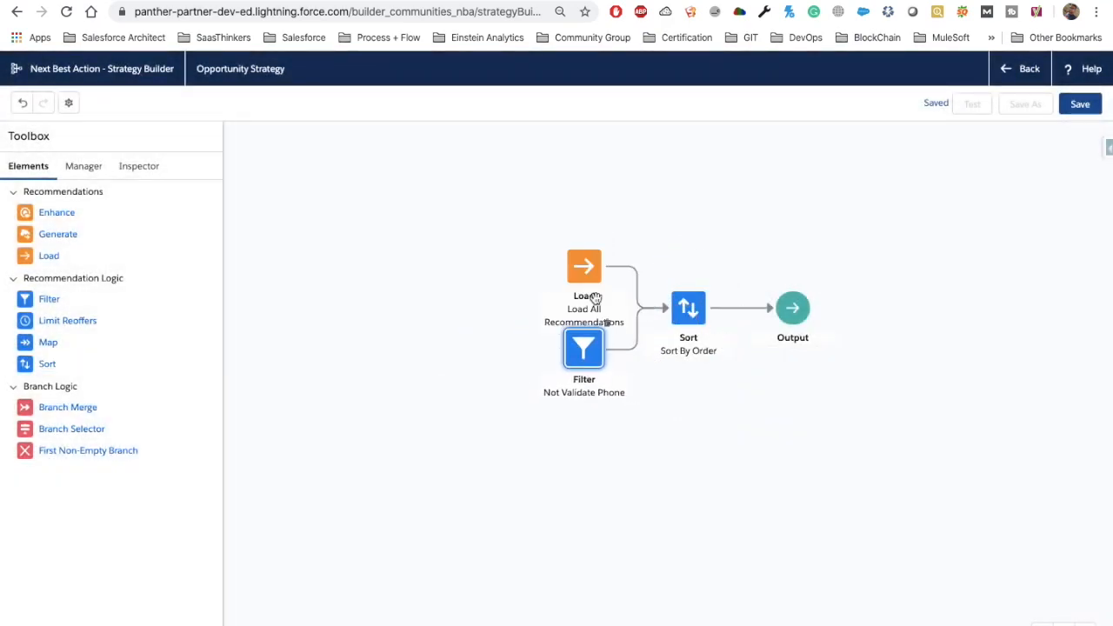
left_click_drag(565, 266, 461, 336)
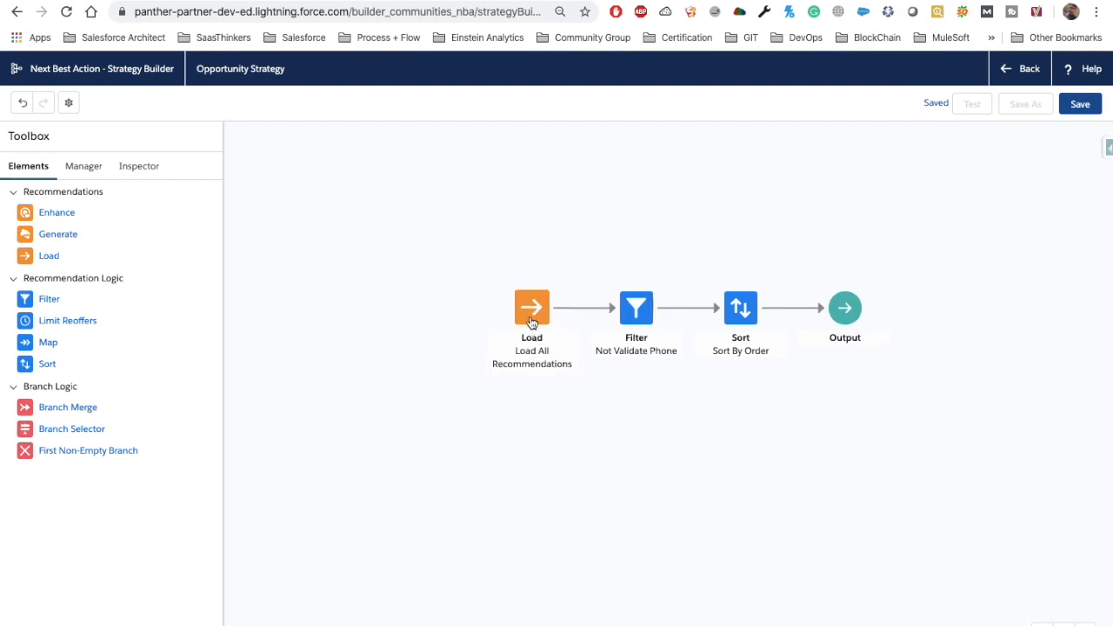
left_click_drag(530, 322, 461, 321)
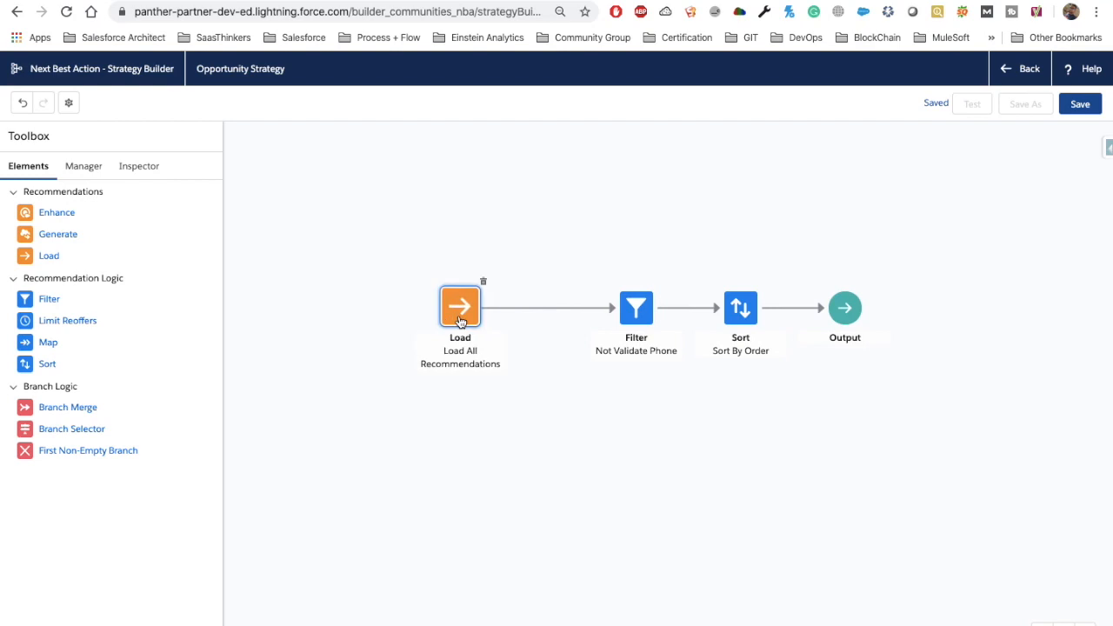
- Review the Filter and Sort elements in the chain and save the Opportunity Strategy
left_click(639, 314)
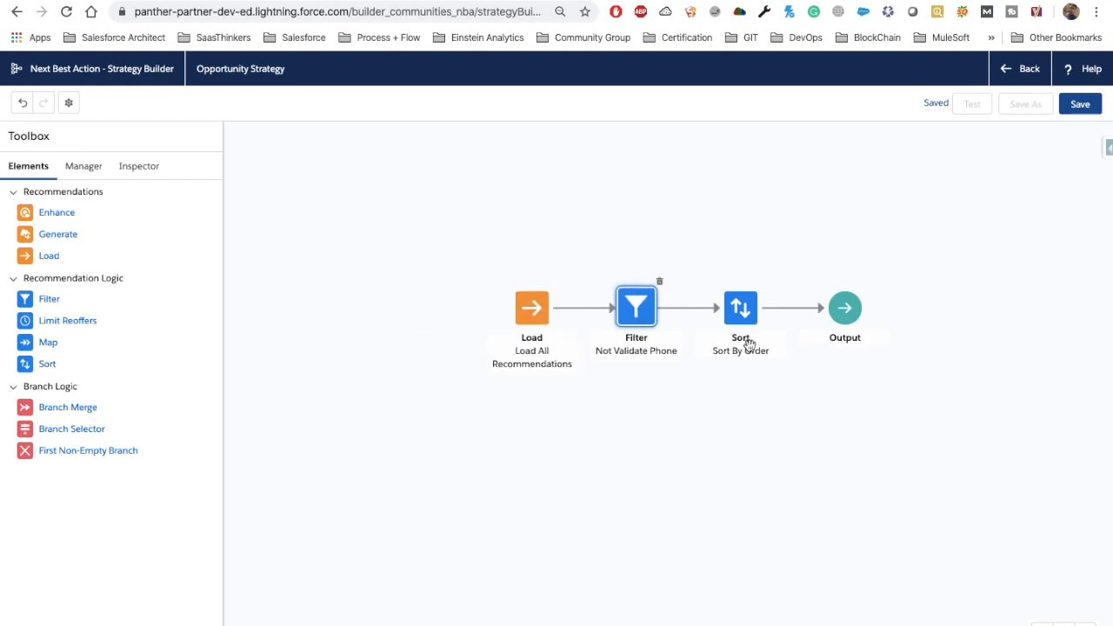
left_click(741, 309)
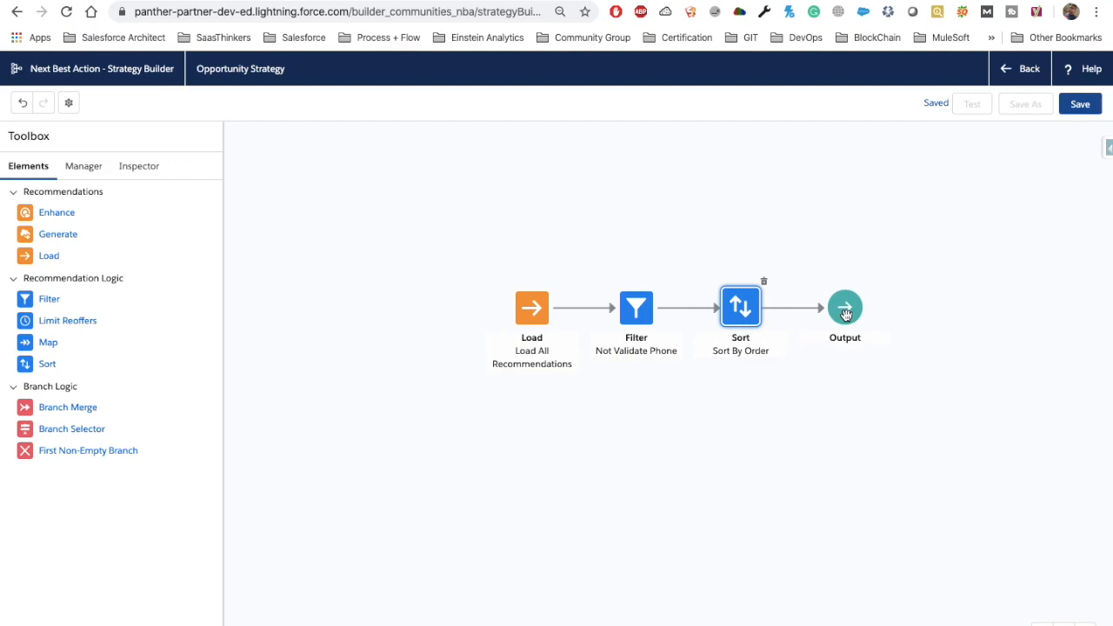
left_click(1082, 105)
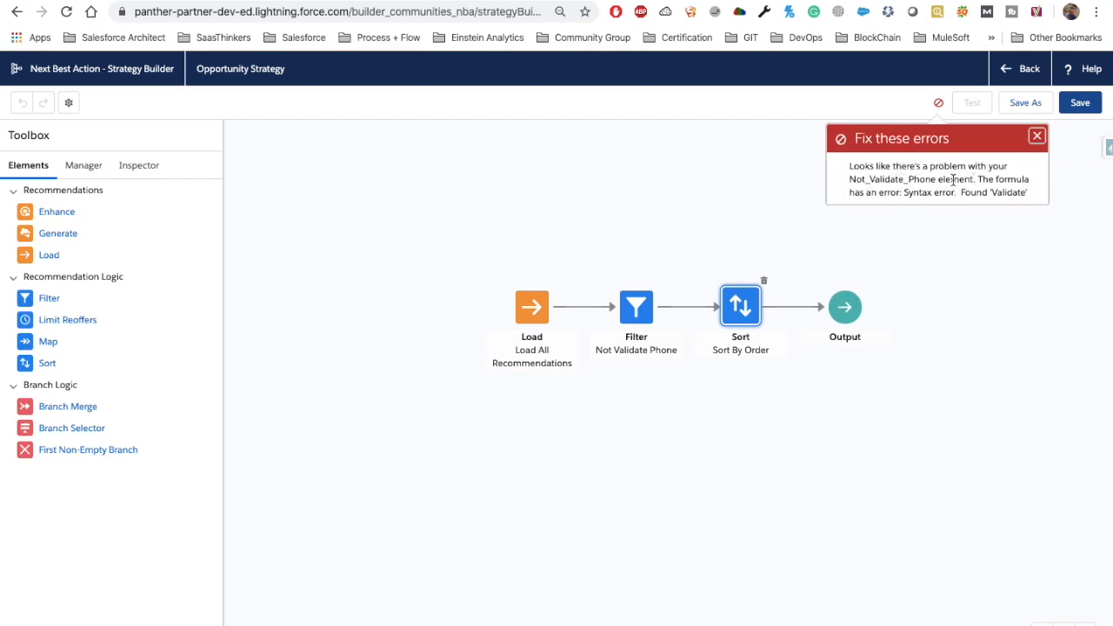
- Correct the Not Validate Phone filter by changing its advanced expression to Name != "Validate Phone" and finish the Filter element
double_click(1009, 192)
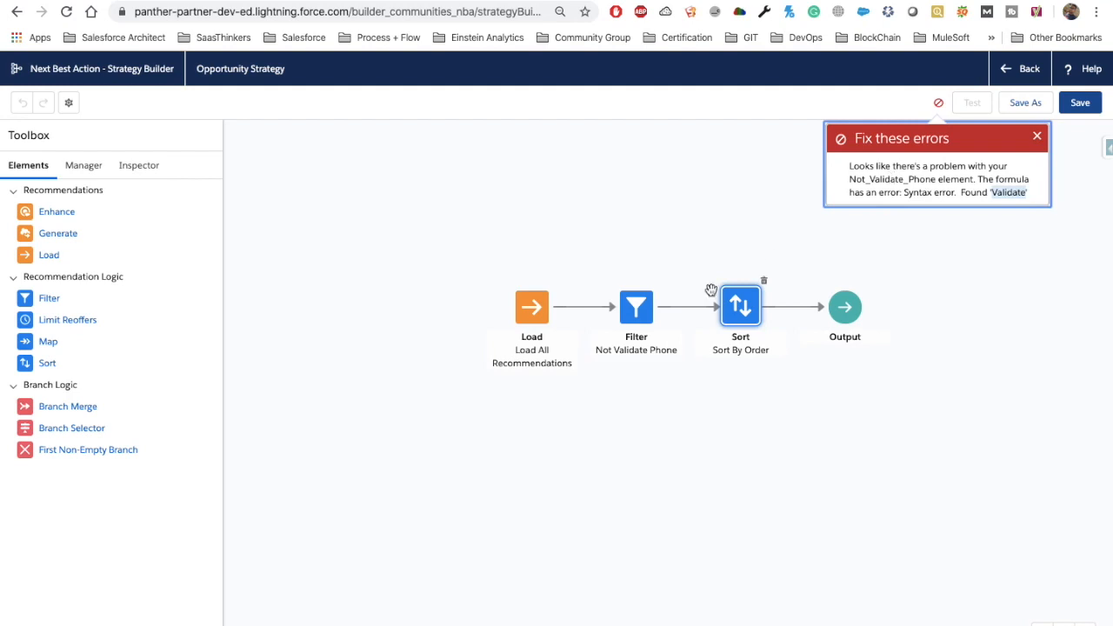
double_click(638, 306)
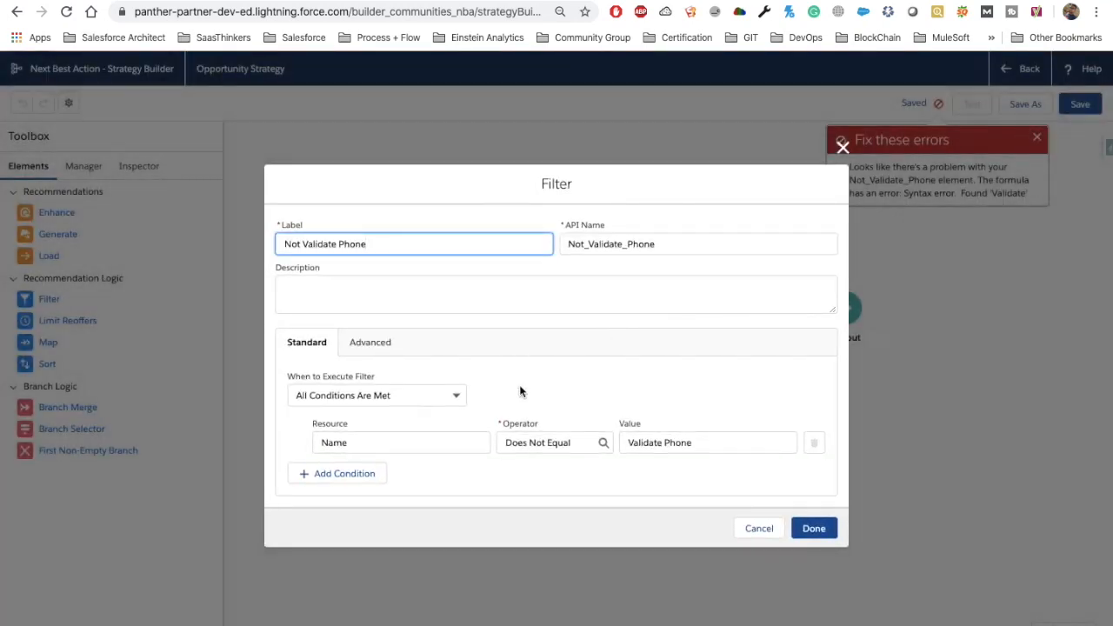
left_click(377, 443)
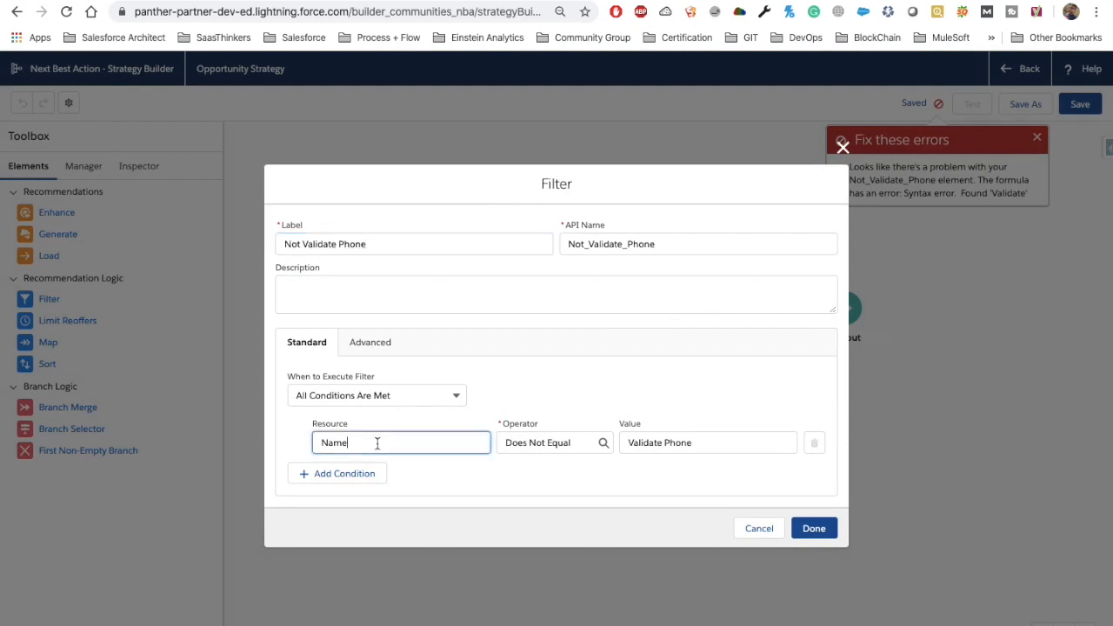
left_click(451, 483)
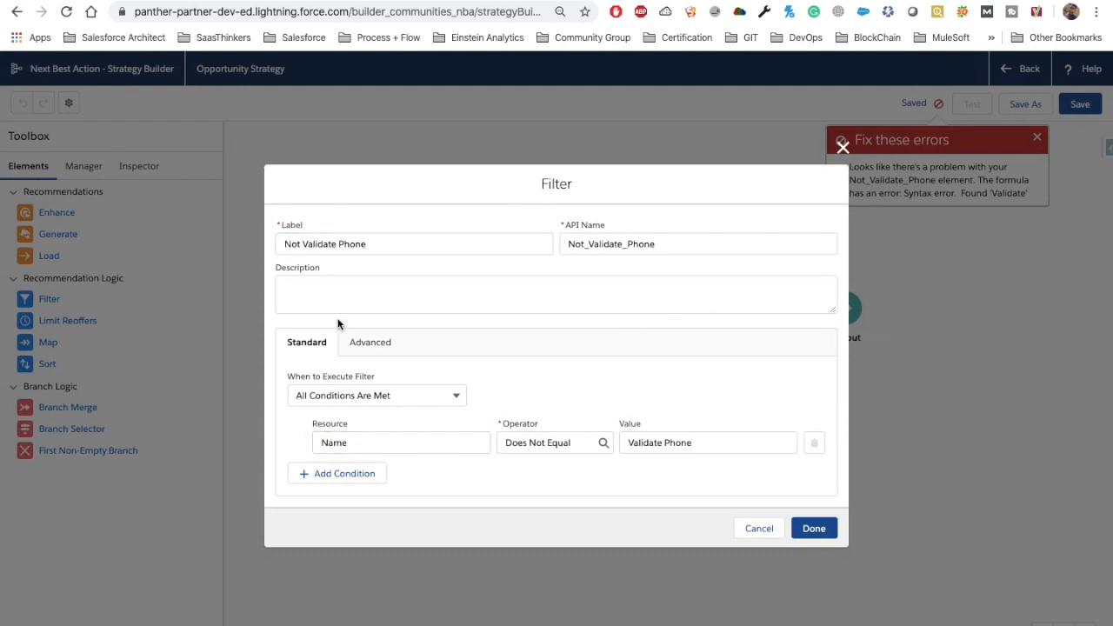
left_click(368, 345)
left_click(450, 423)
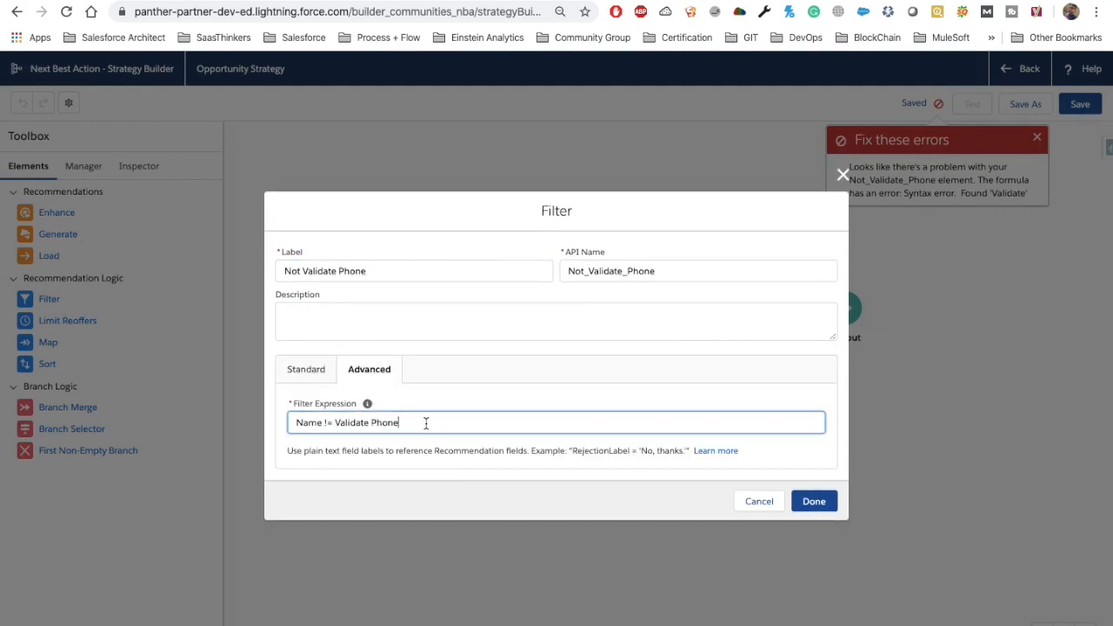
left_click(335, 423)
type("\"")
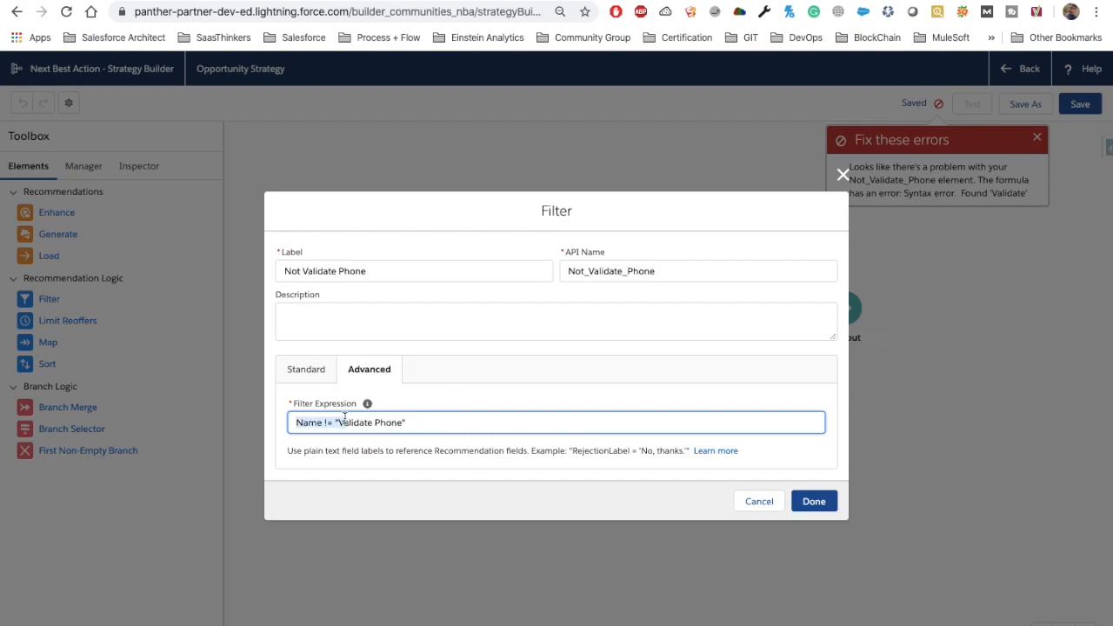
left_click(814, 503)
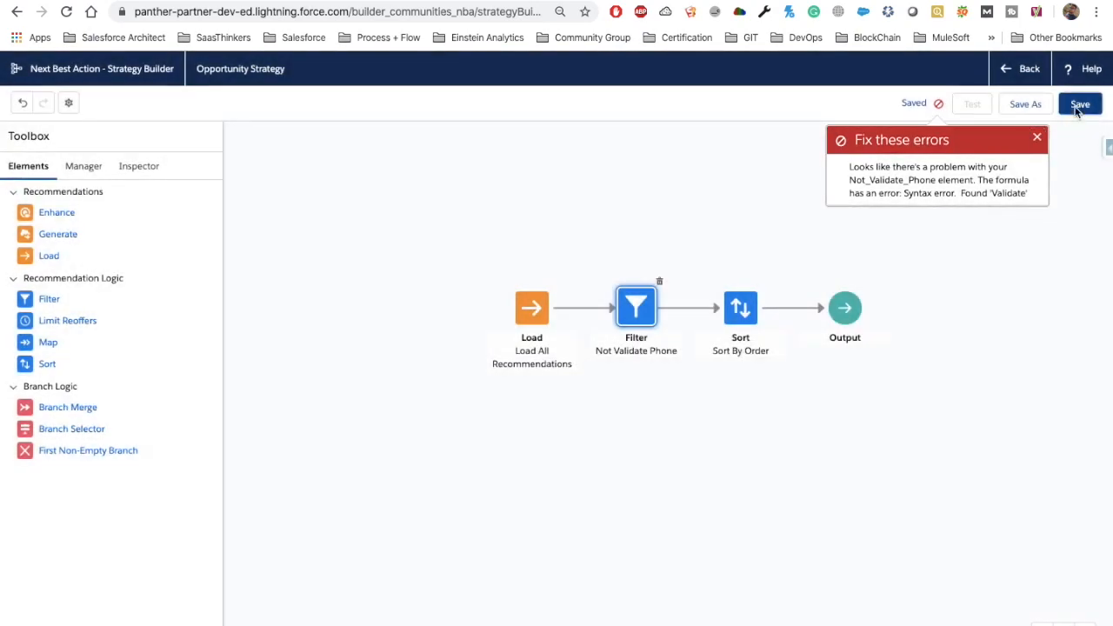
- Save the Opportunity Strategy with the corrected filter and dismiss the error notice
left_click(1079, 104)
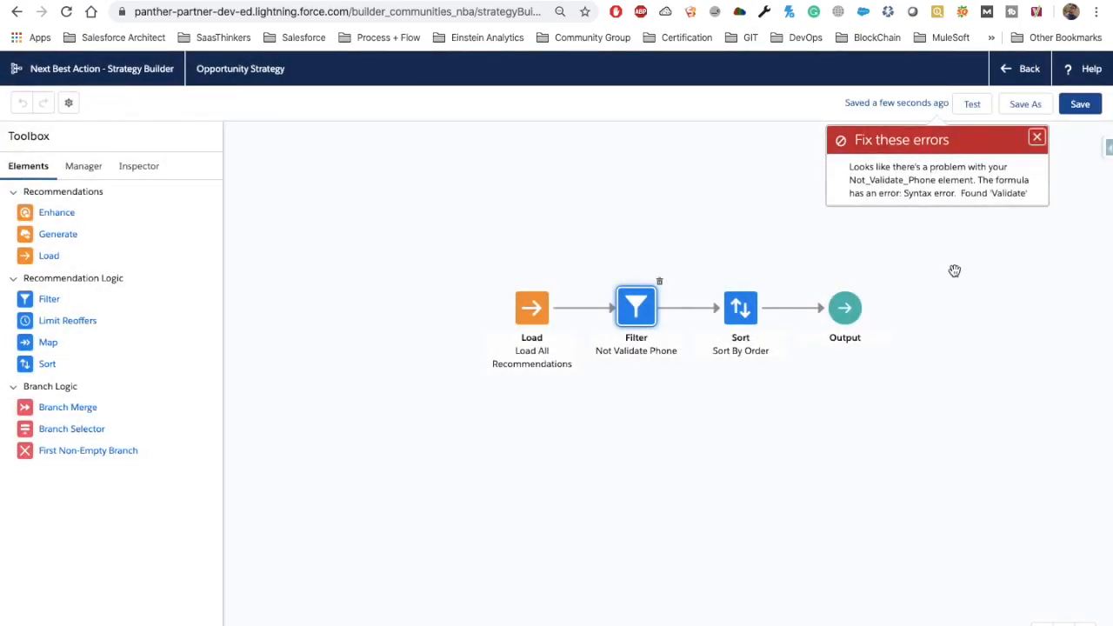
left_click(1038, 143)
left_click(1081, 104)
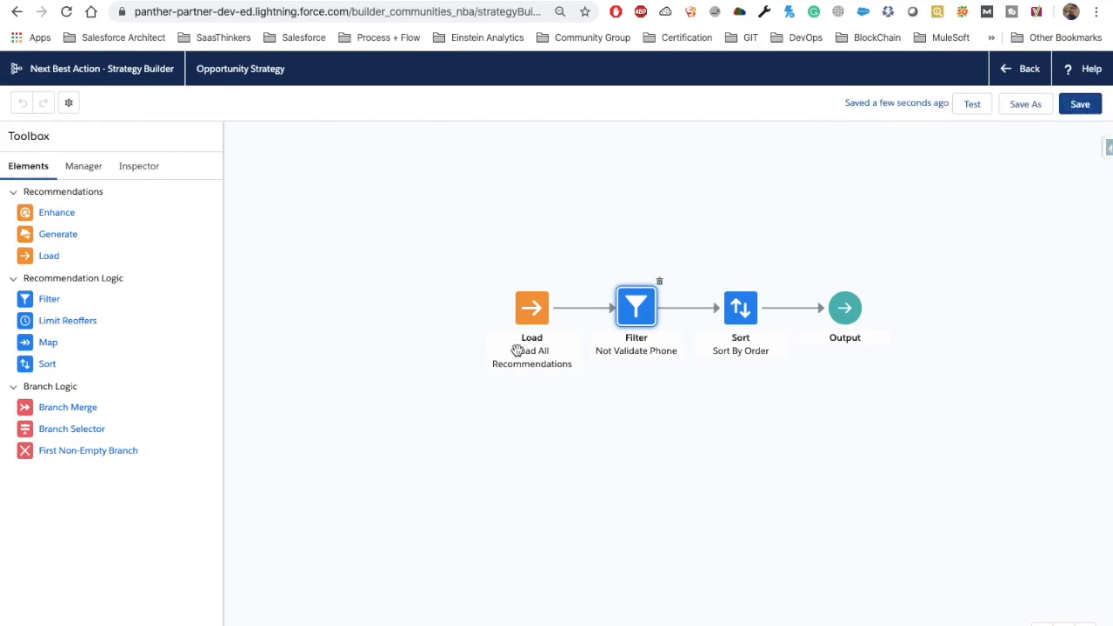
- Test the strategy on the Meijer Distribution Inc opportunity, examine the recommended actions and their order, and close the test
left_click(973, 105)
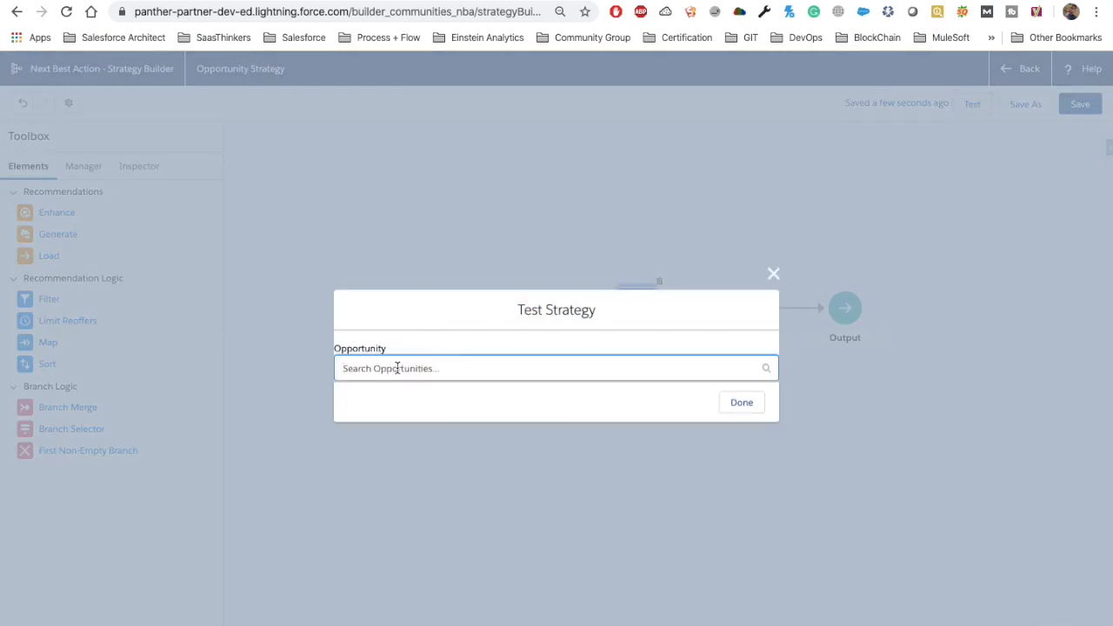
type("Ge")
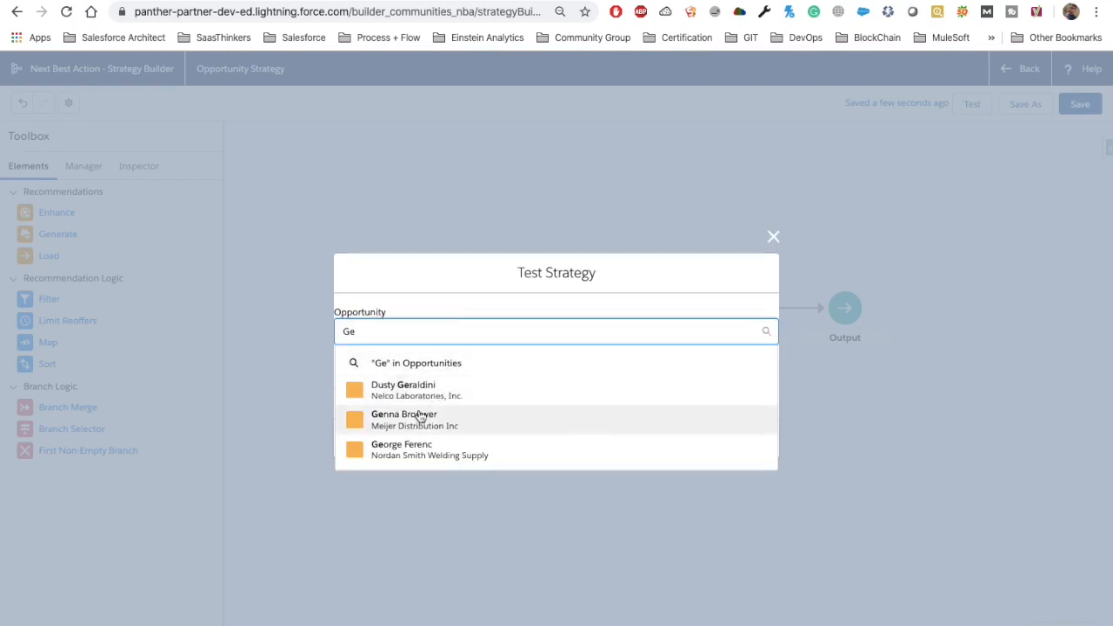
left_click(426, 426)
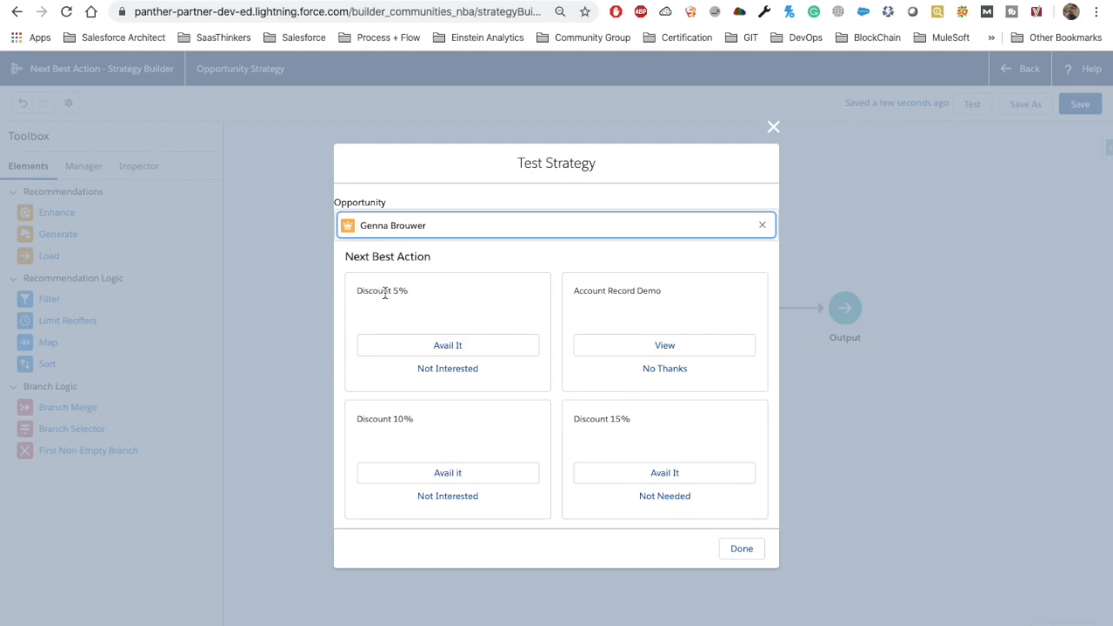
left_click(402, 418)
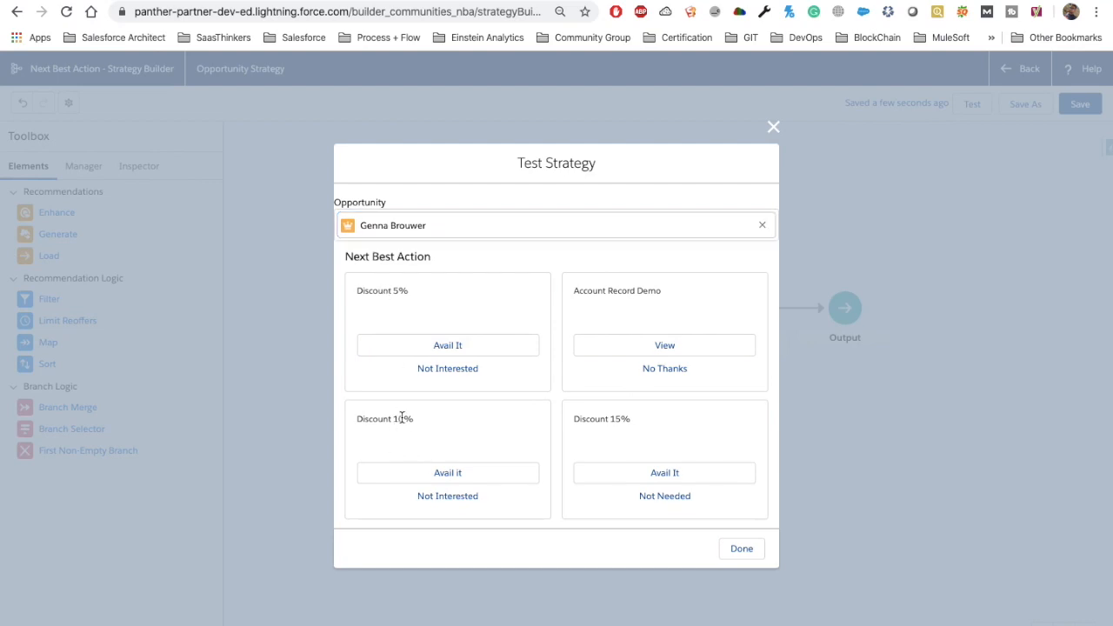
triple_click(649, 290)
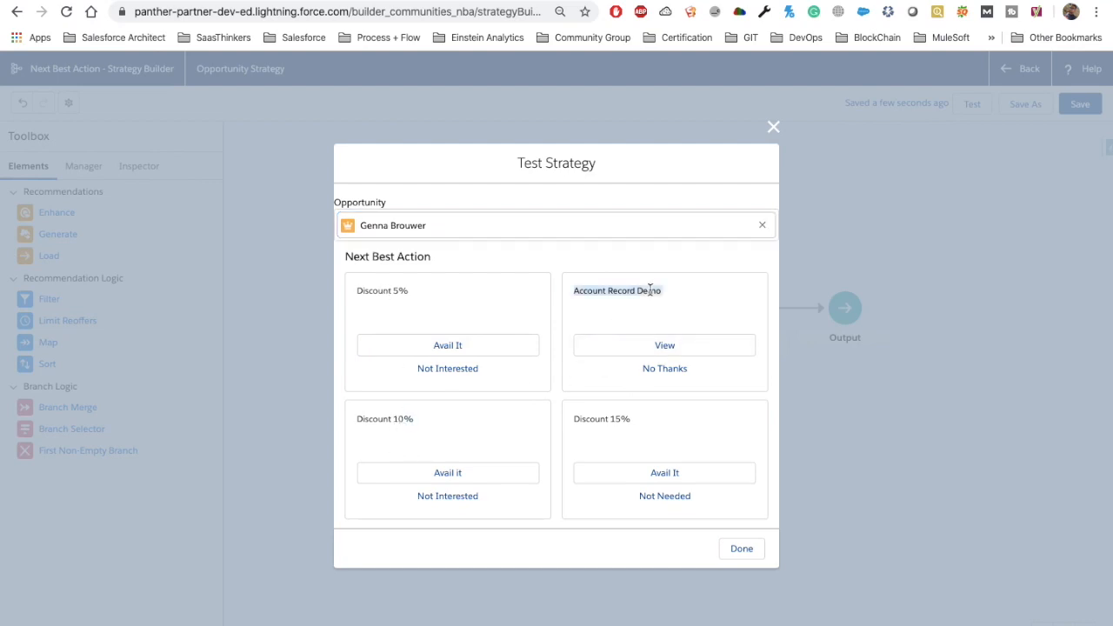
triple_click(598, 420)
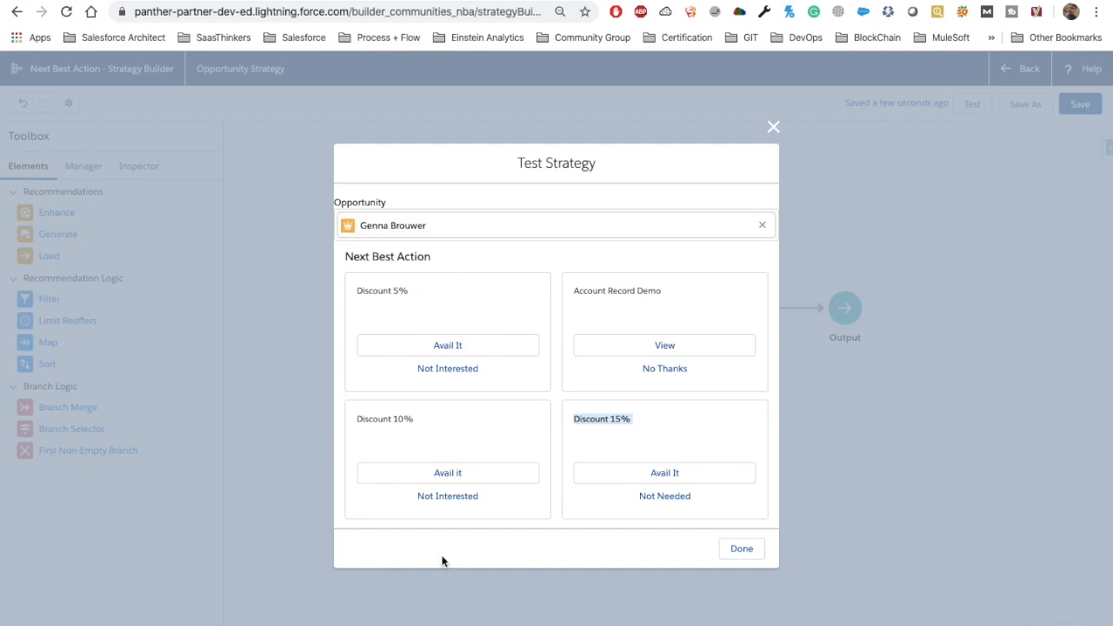
triple_click(385, 419)
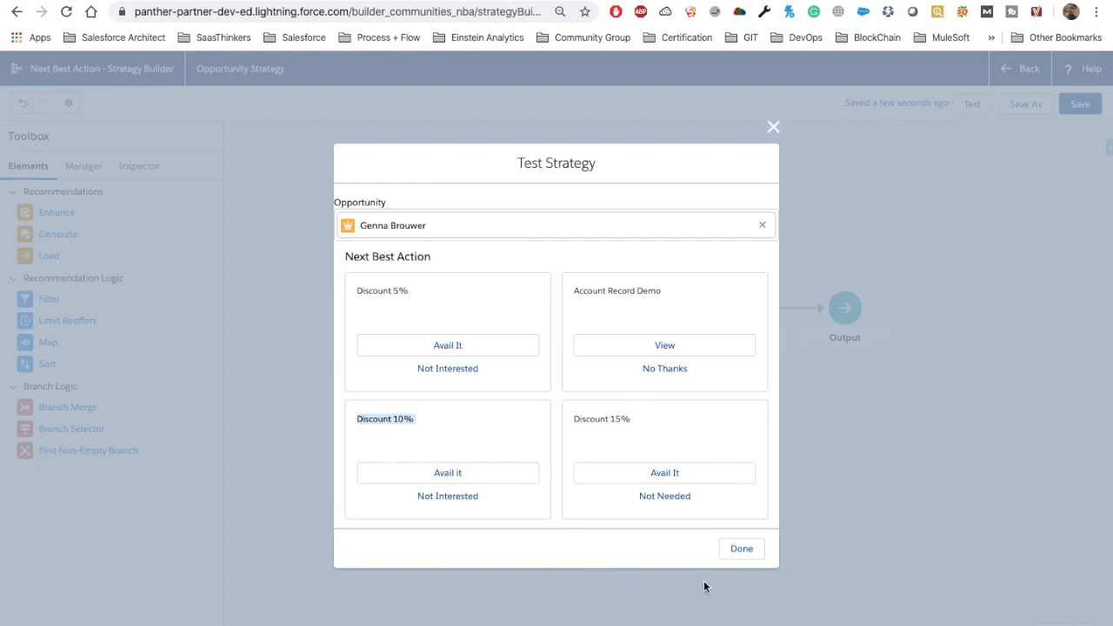
left_click(737, 550)
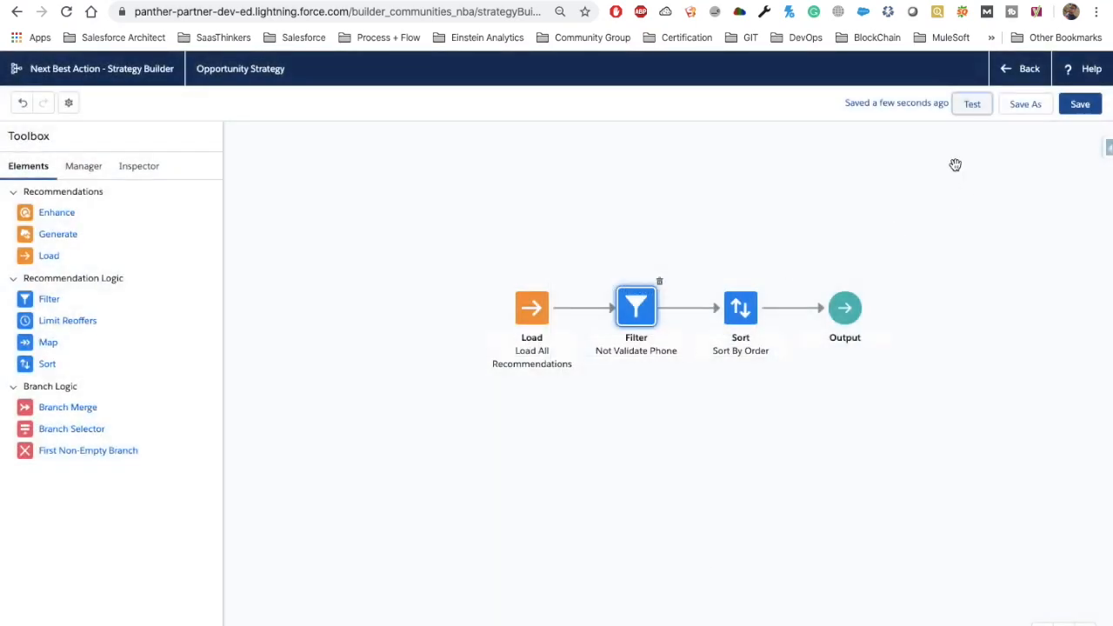
- Save the strategy and open the Pfizer Laboratories Div Pfizer Inc opportunity from the recently viewed opportunities
left_click(1098, 103)
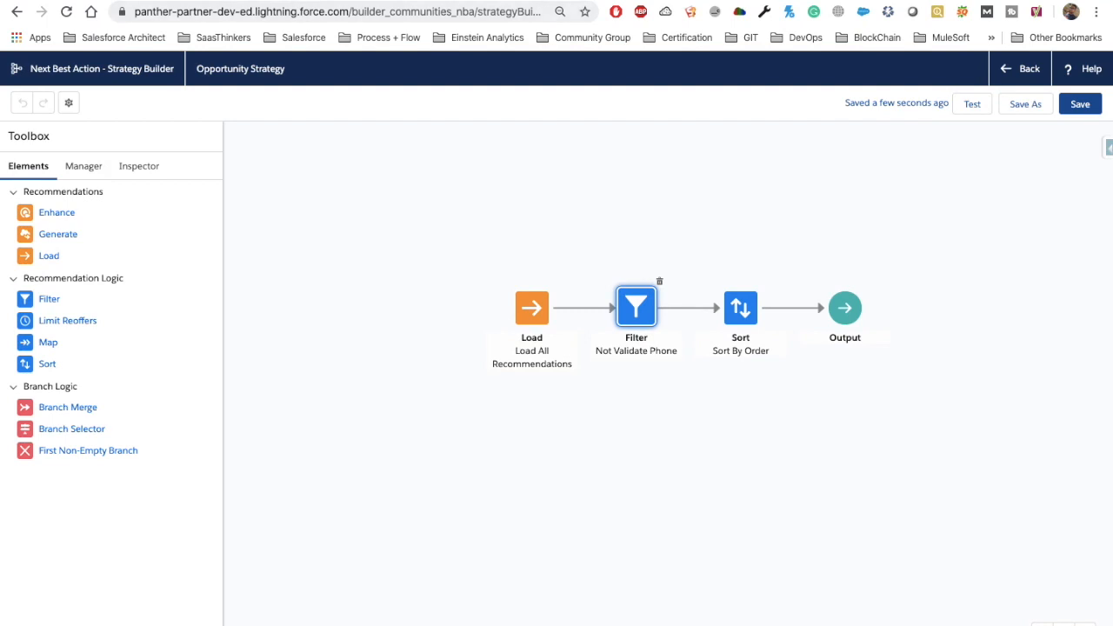
left_click(473, 0)
left_click(159, 103)
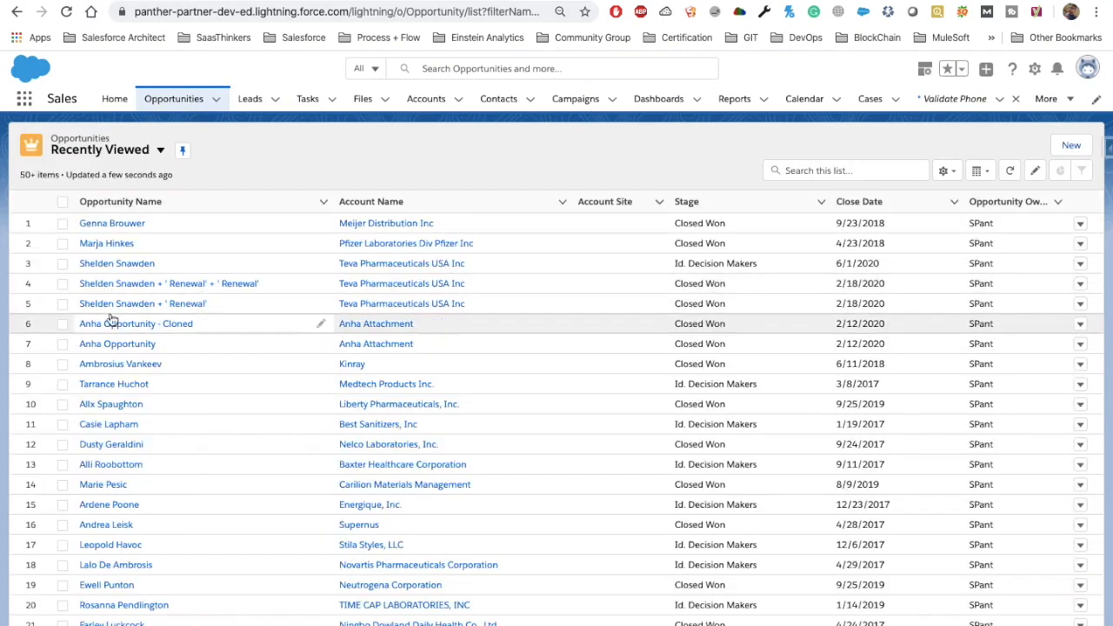
left_click(108, 248)
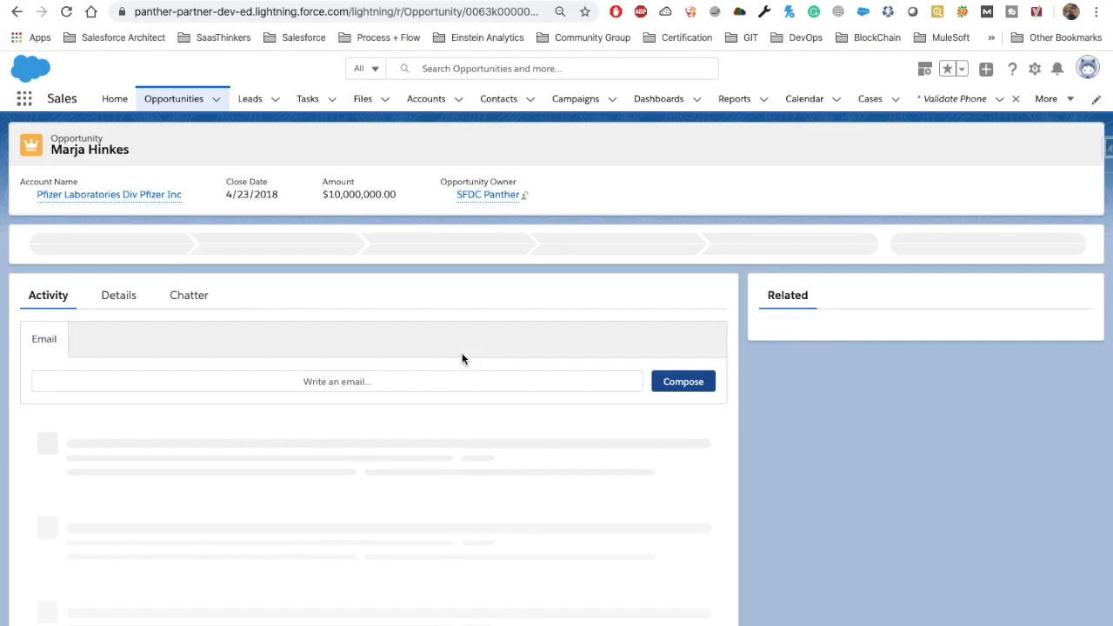
- Open the opportunity's record page for editing in Lightning App Builder and dismiss the walkthrough message
left_click(1035, 69)
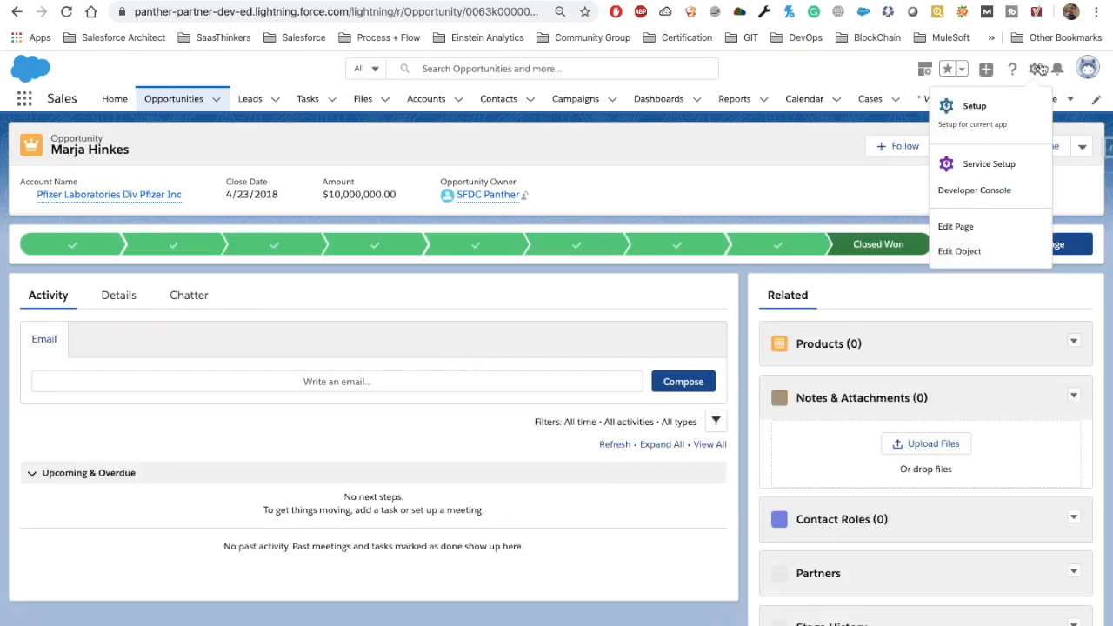
left_click(955, 228)
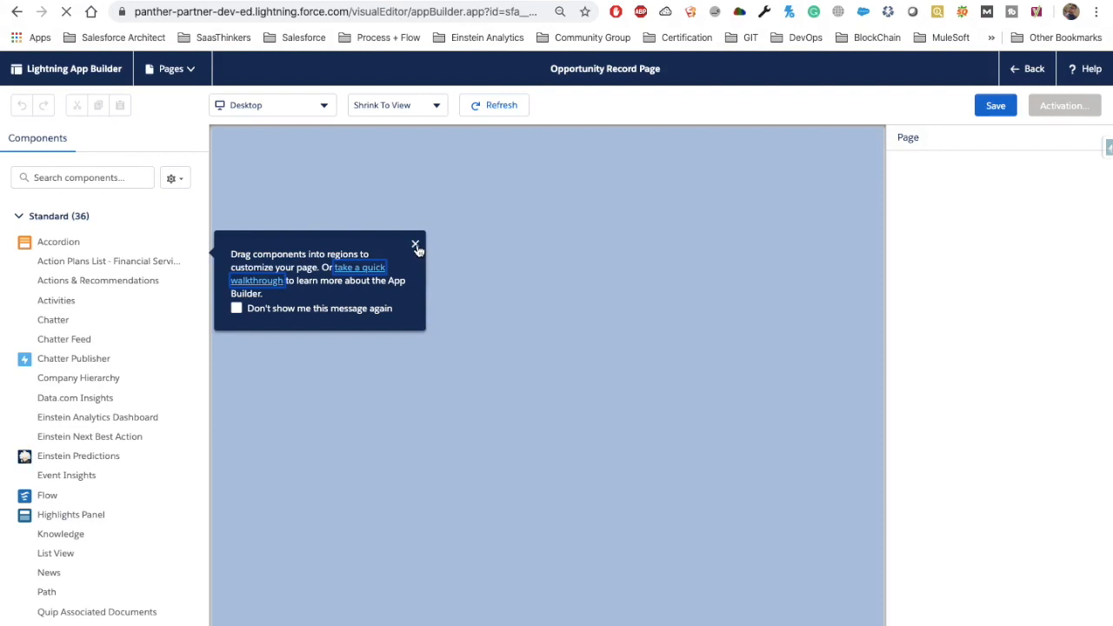
left_click(415, 244)
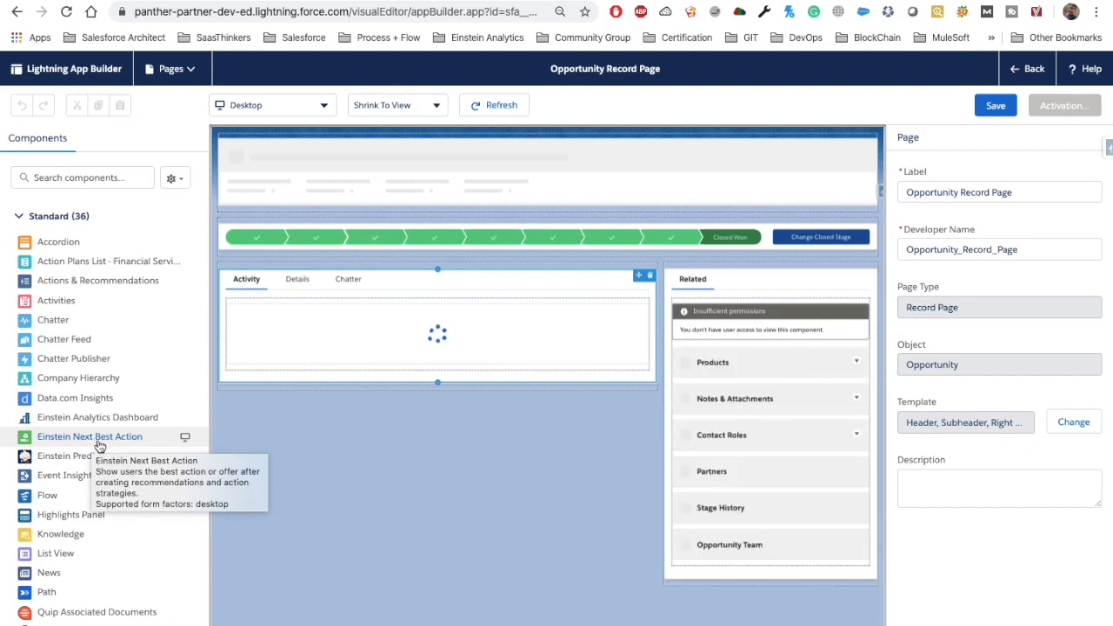
- Place the Einstein Next Best Action component above the Related section and delete the Related component from the page
left_click_drag(102, 440, 701, 279)
left_click_drag(695, 269, 696, 272)
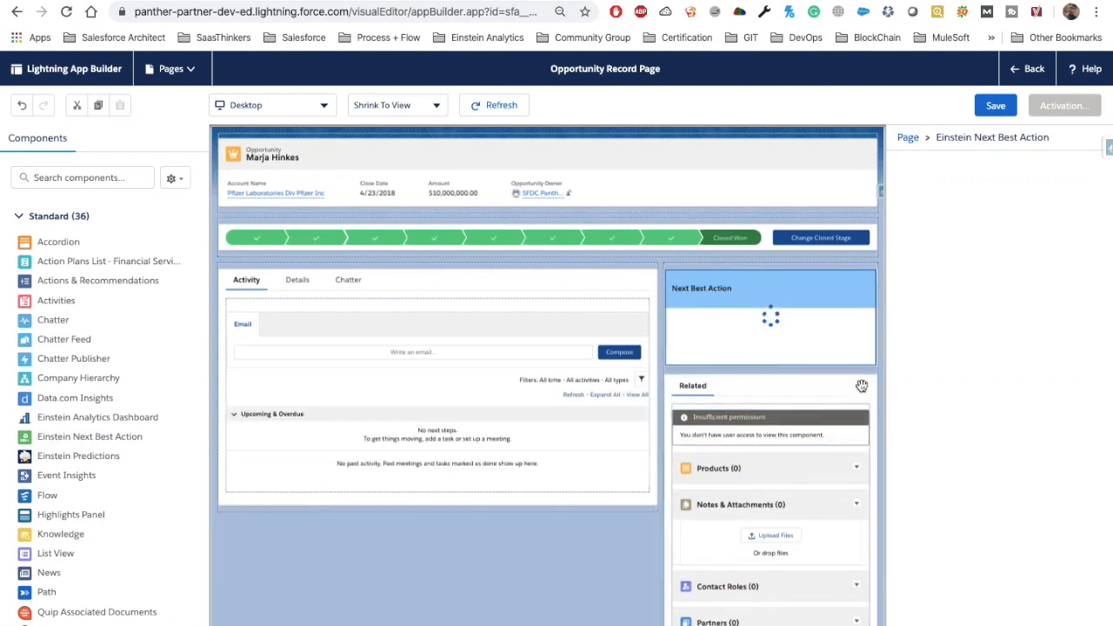
left_click(871, 398)
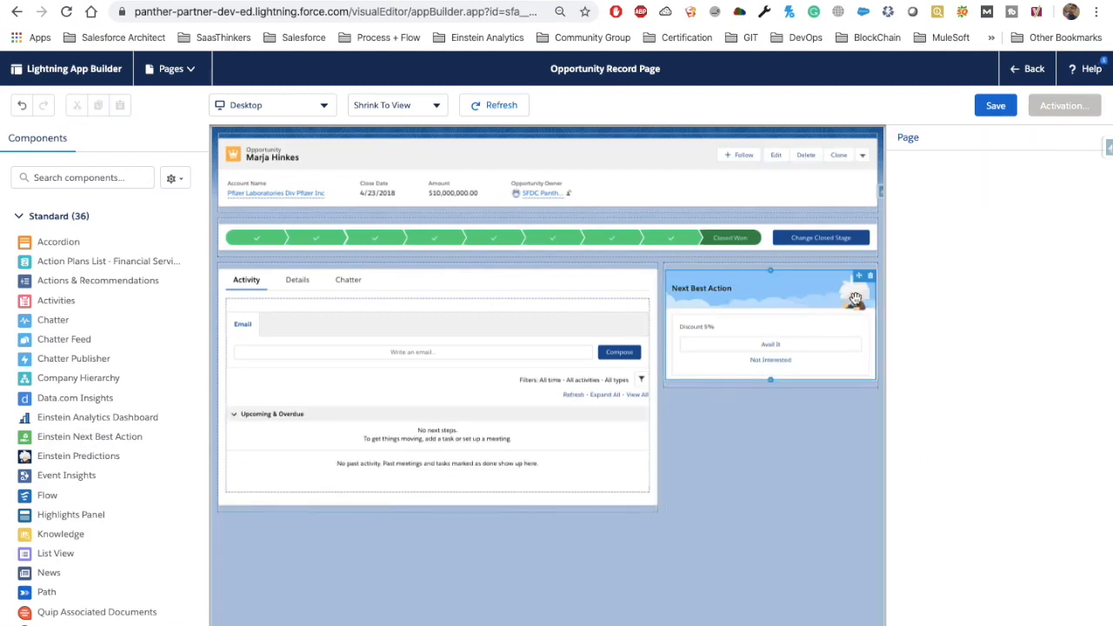
- Select the Next Best Action component, examine its title, and preview it with the Einstein header hidden before showing the header again
left_click(762, 302)
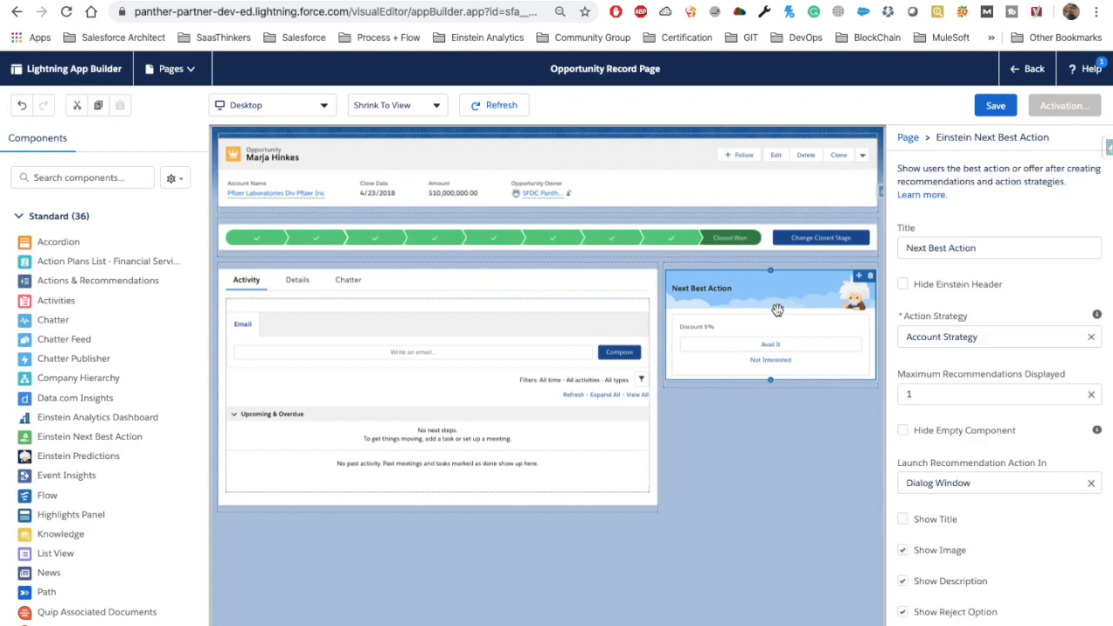
left_click(984, 248)
left_click_drag(984, 248, 903, 248)
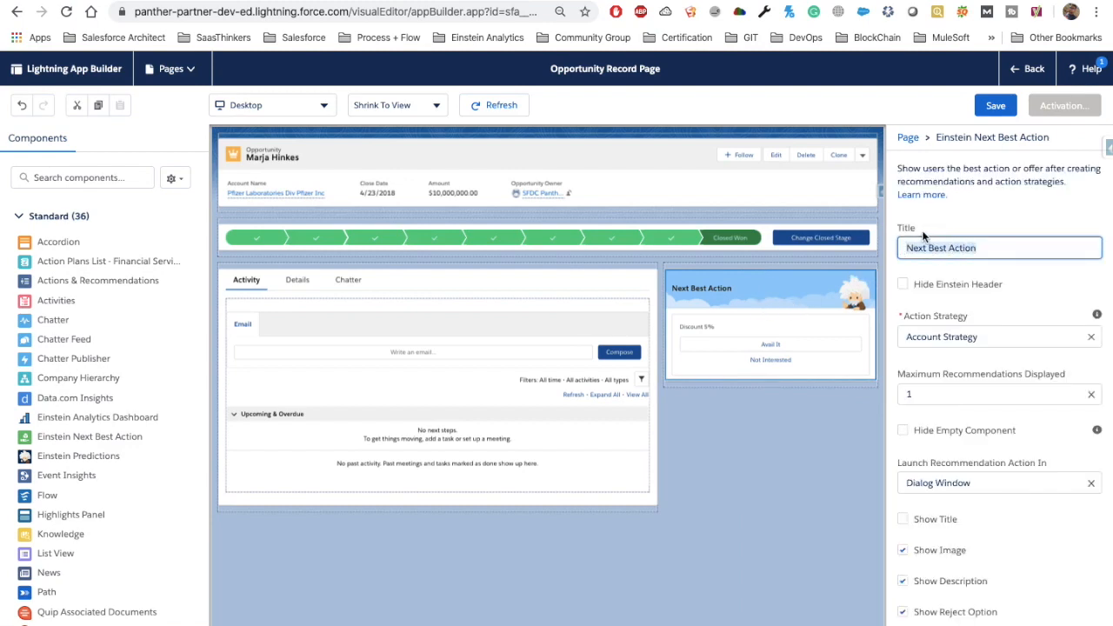
left_click(902, 285)
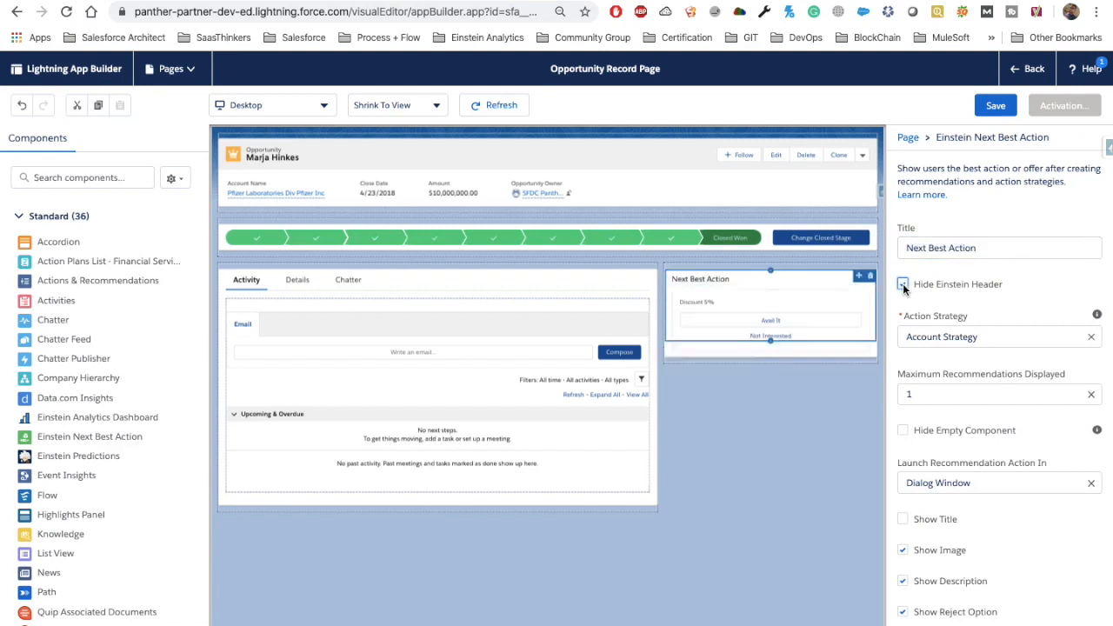
left_click(903, 283)
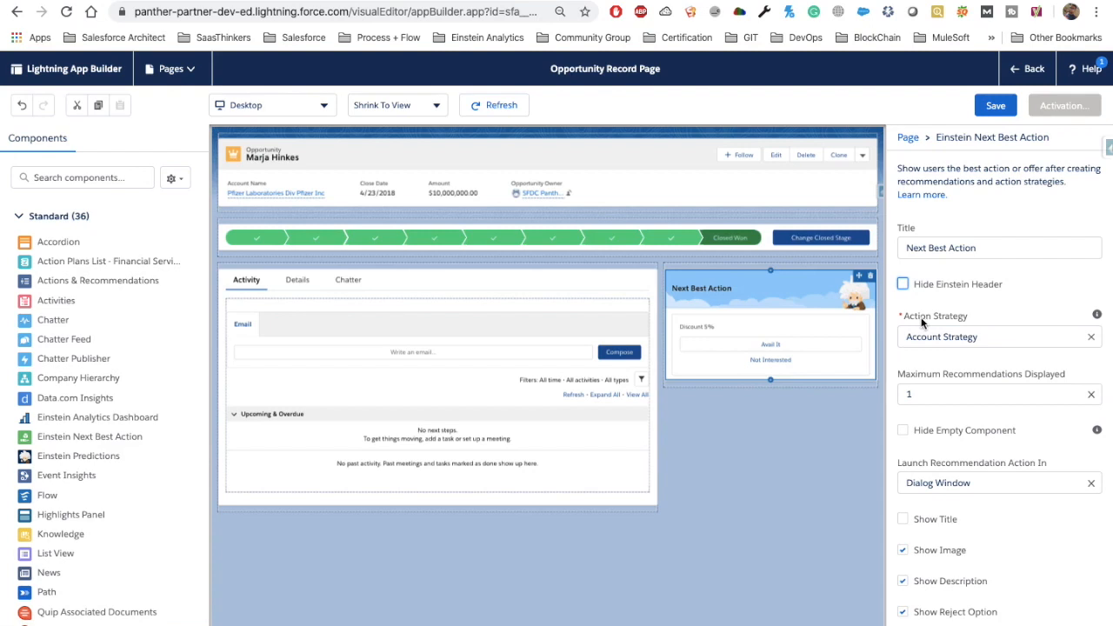
- Set the component's action strategy to Opportunity Strategy and its maximum recommendations displayed to 4
left_click(1092, 339)
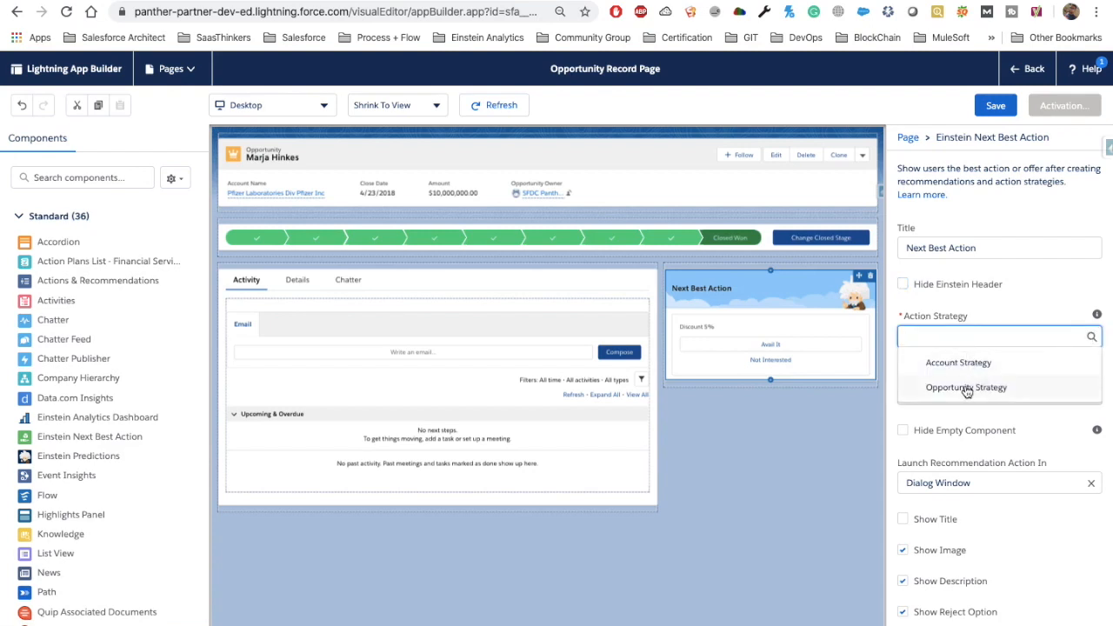
left_click(964, 388)
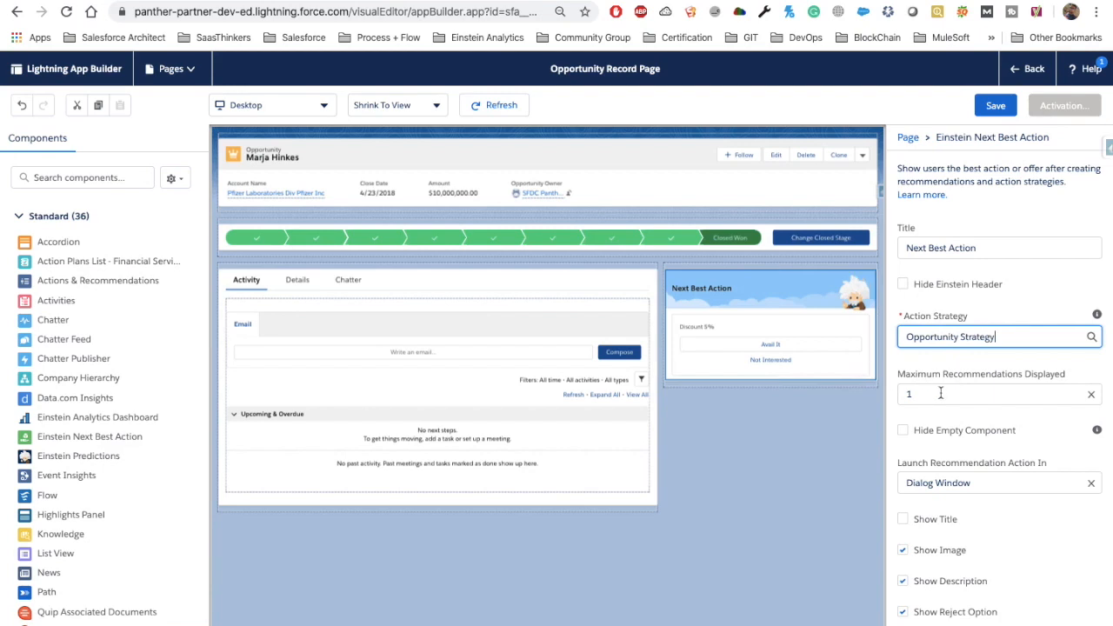
left_click(940, 393)
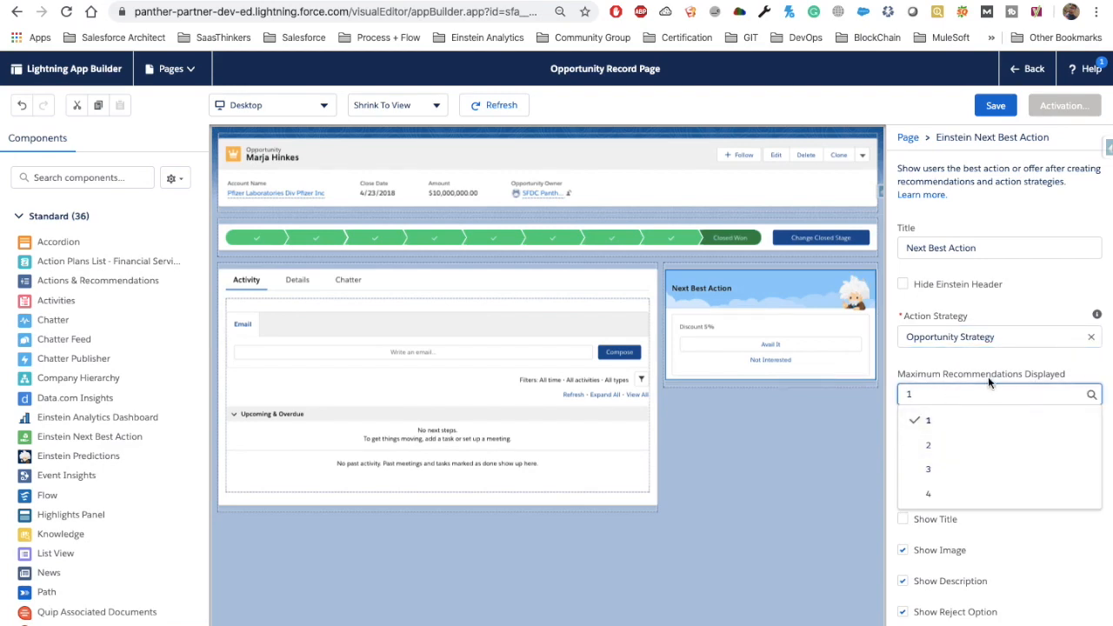
left_click(946, 502)
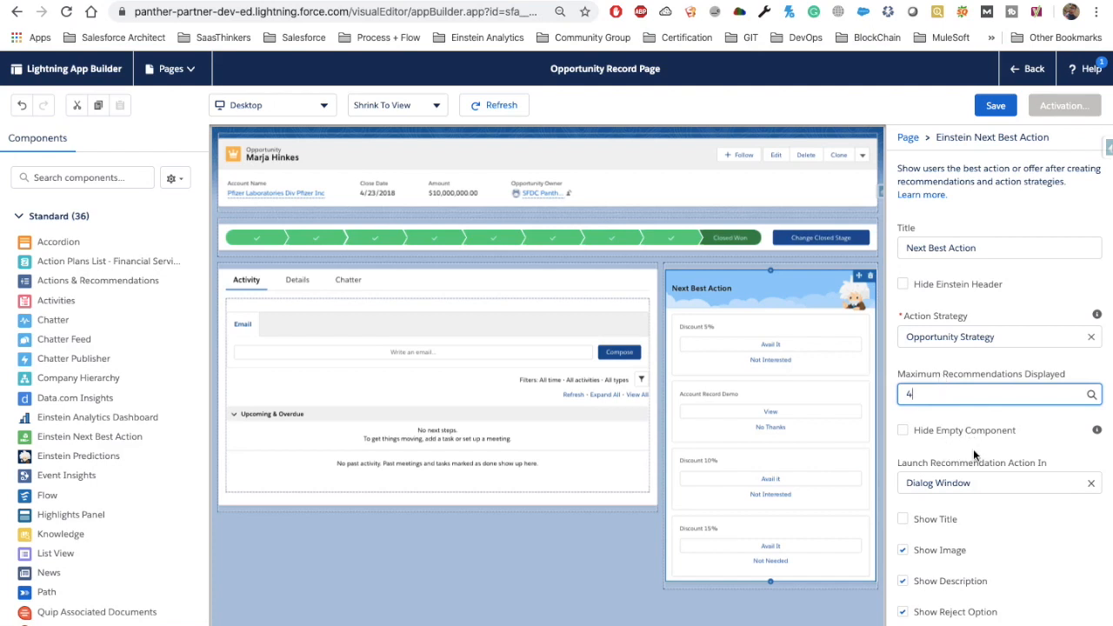
- Turn on Show Title for the recommendations in the Next Best Action component
scroll(973, 449, "down", 2)
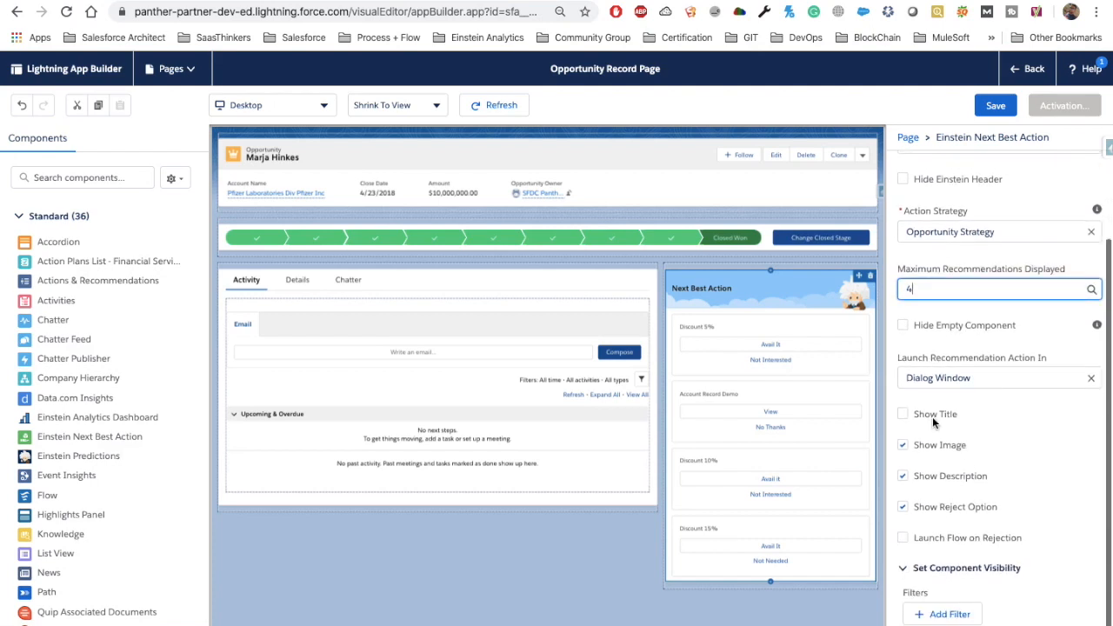
left_click(902, 414)
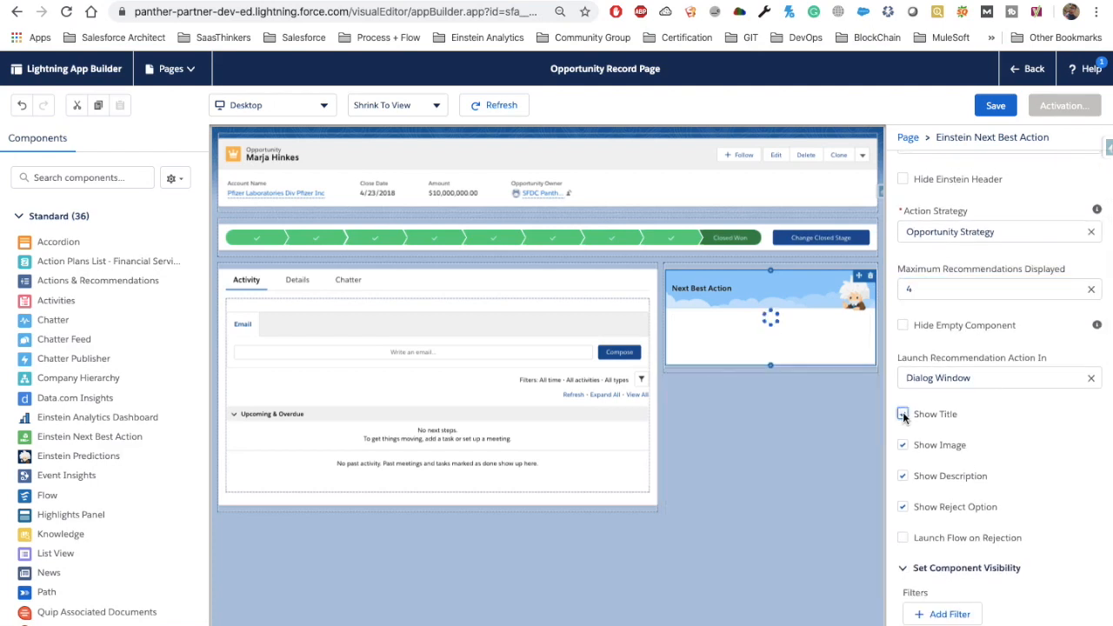
- Turn on Launch Flow on Rejection for the Next Best Action component and save the page
left_click(903, 539)
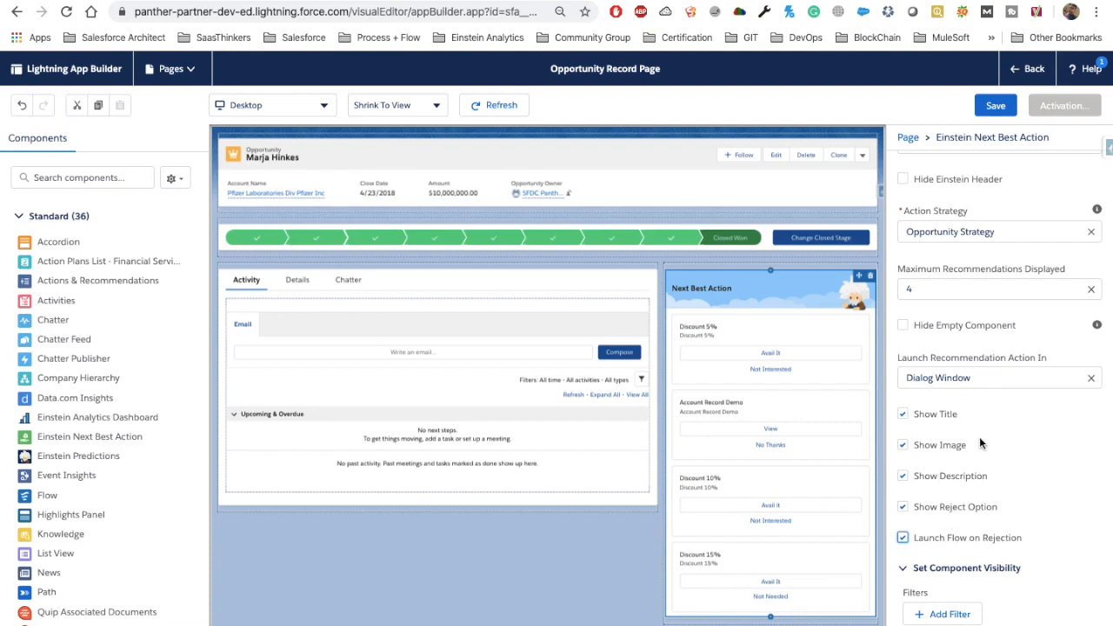
left_click(992, 108)
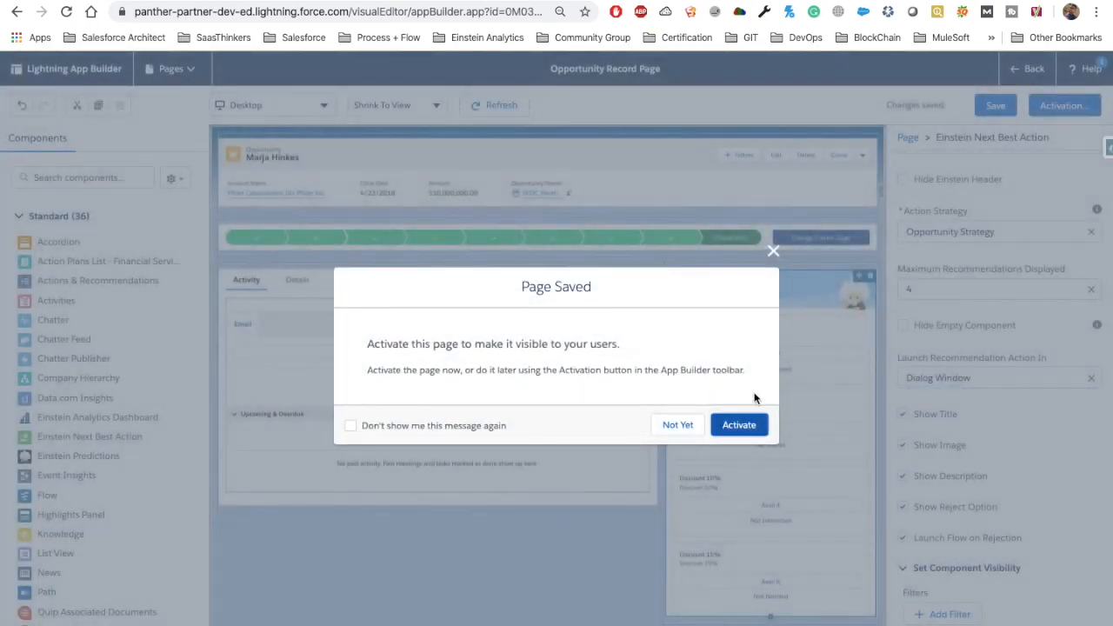
- Activate the Opportunity Record Page as the org default for desktop and phone, and save the page
left_click(750, 428)
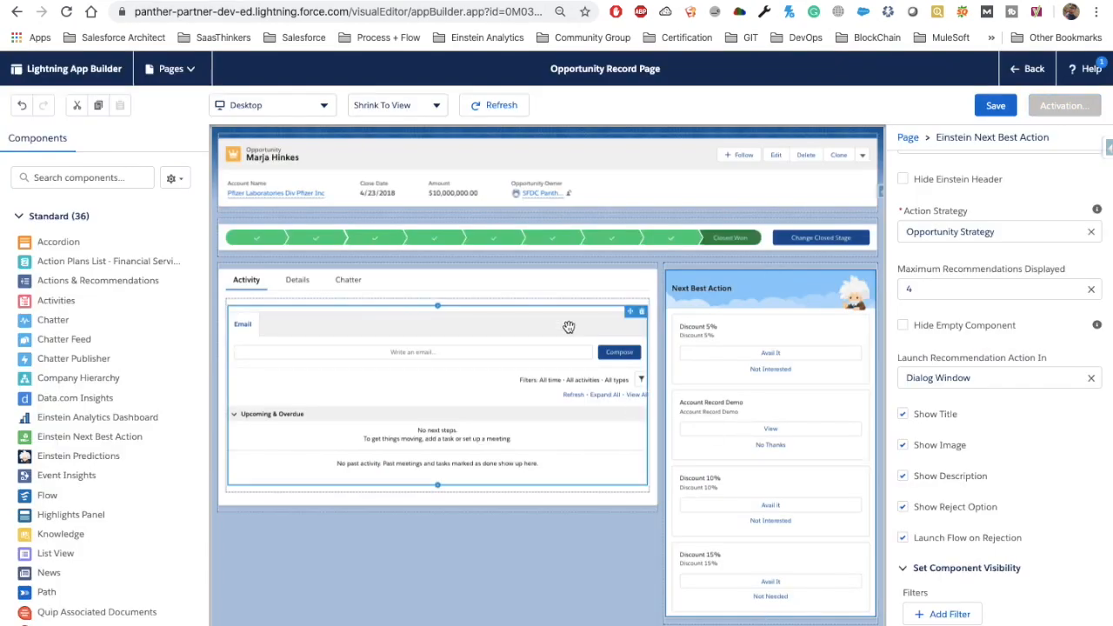
left_click(499, 291)
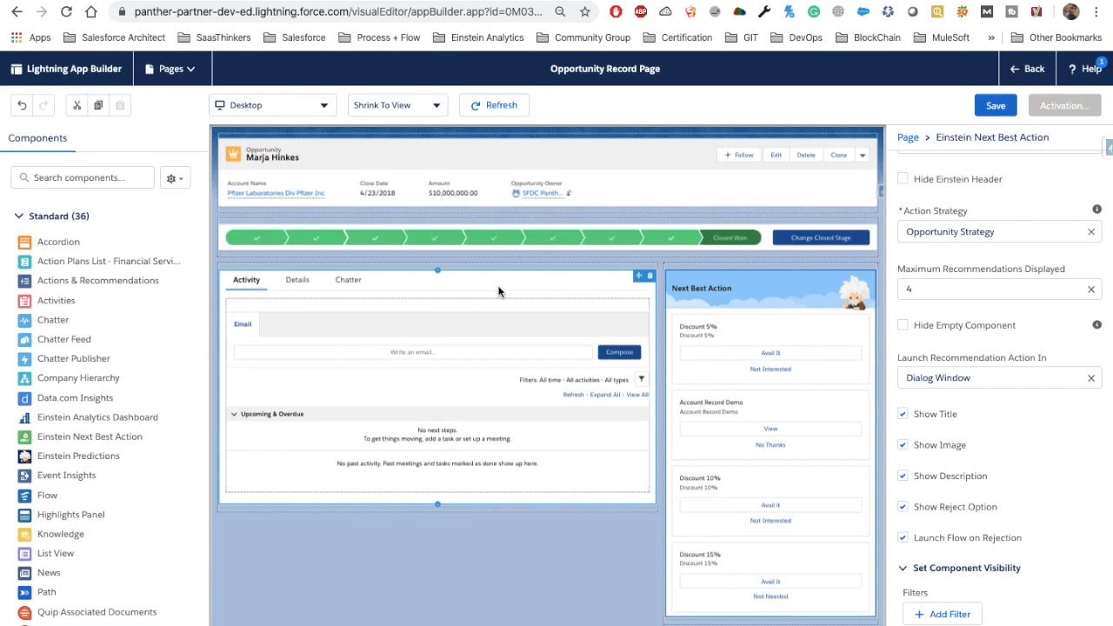
left_click(381, 333)
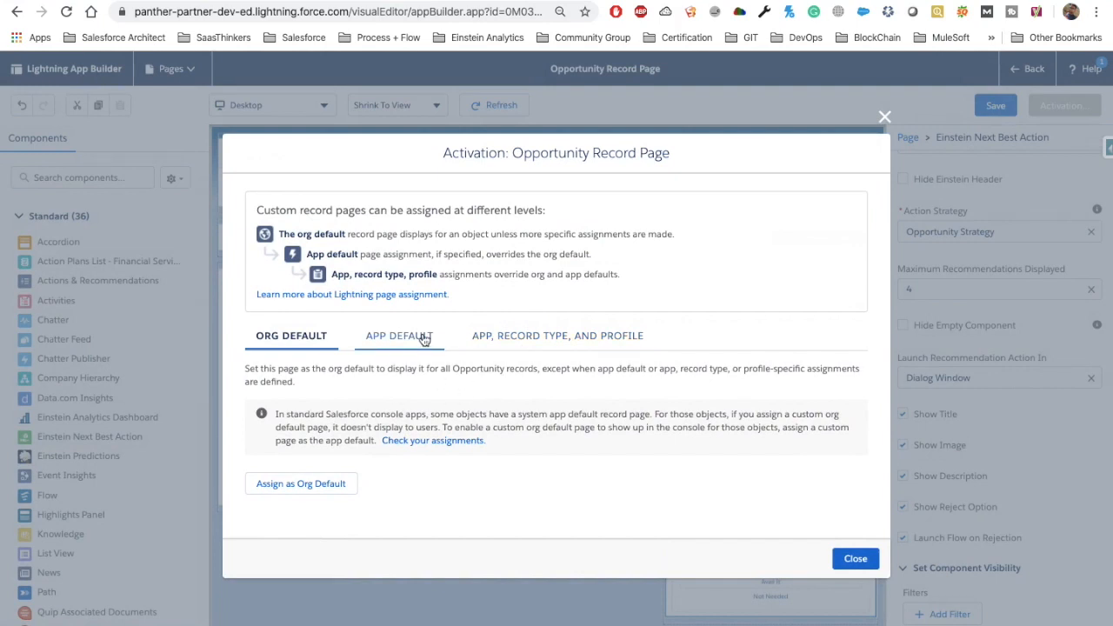
left_click(300, 485)
left_click(439, 390)
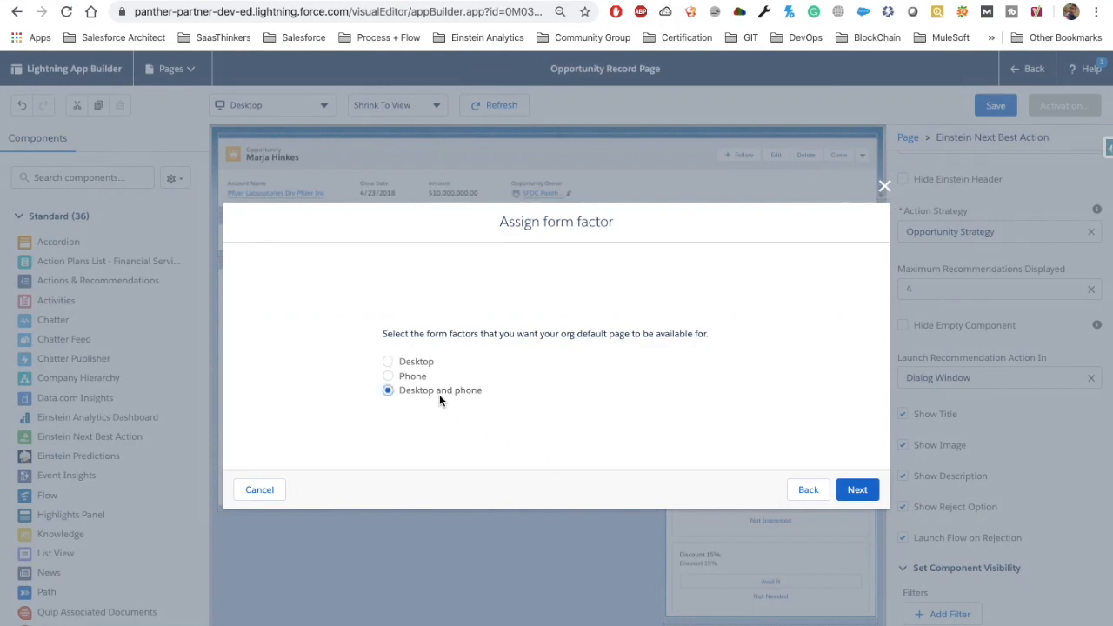
left_click(838, 490)
left_click(856, 458)
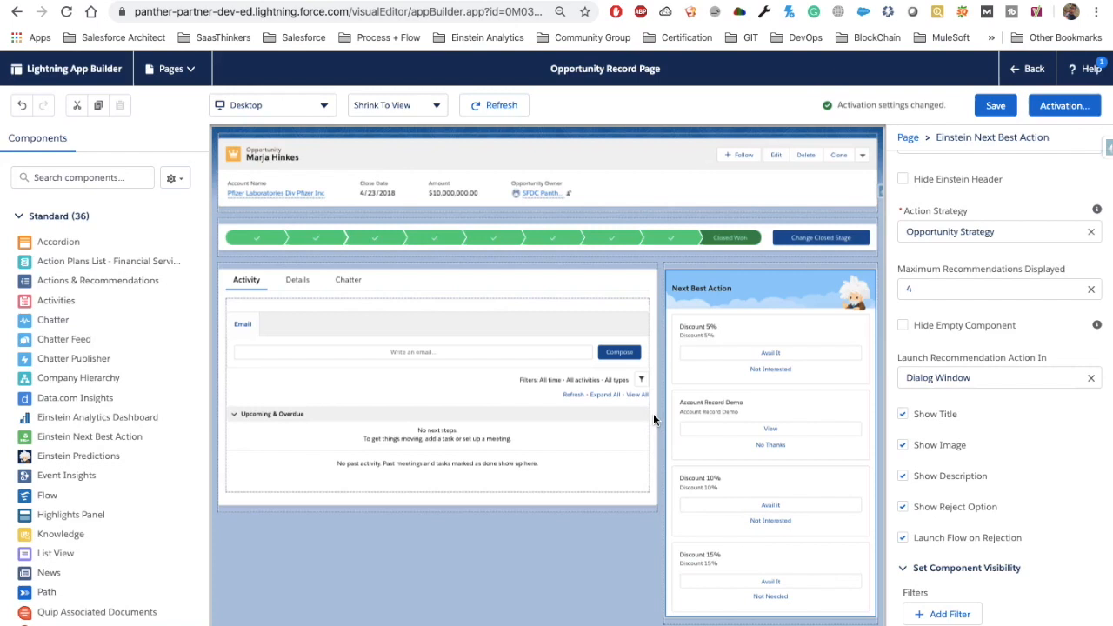
left_click(991, 104)
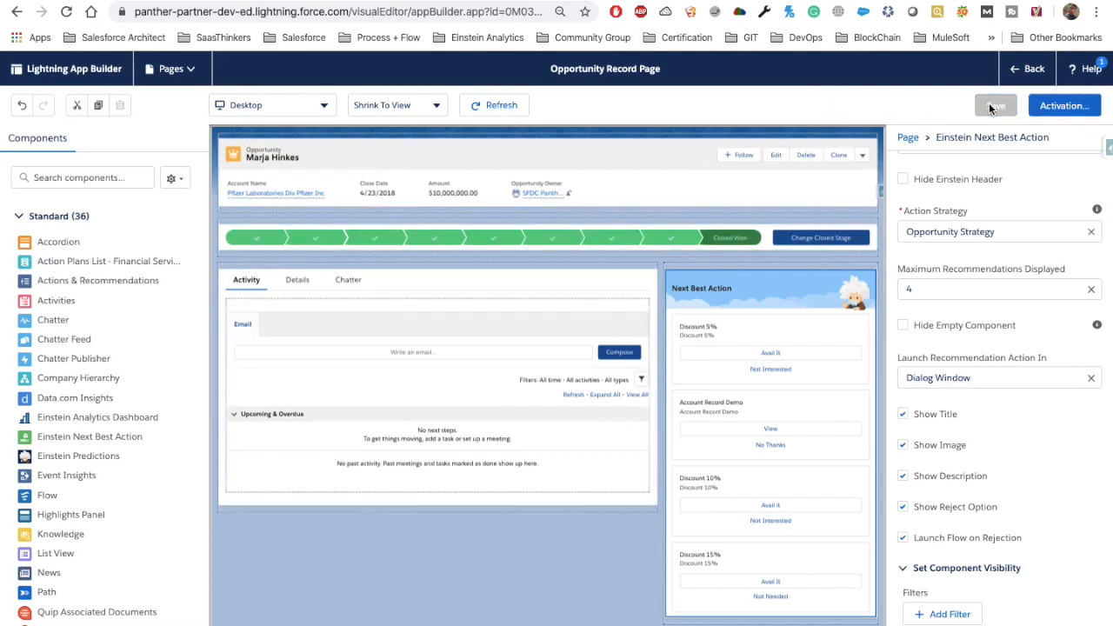
- Return to the opportunity record and review the recommendations shown in its Next Best Action component
left_click(1035, 71)
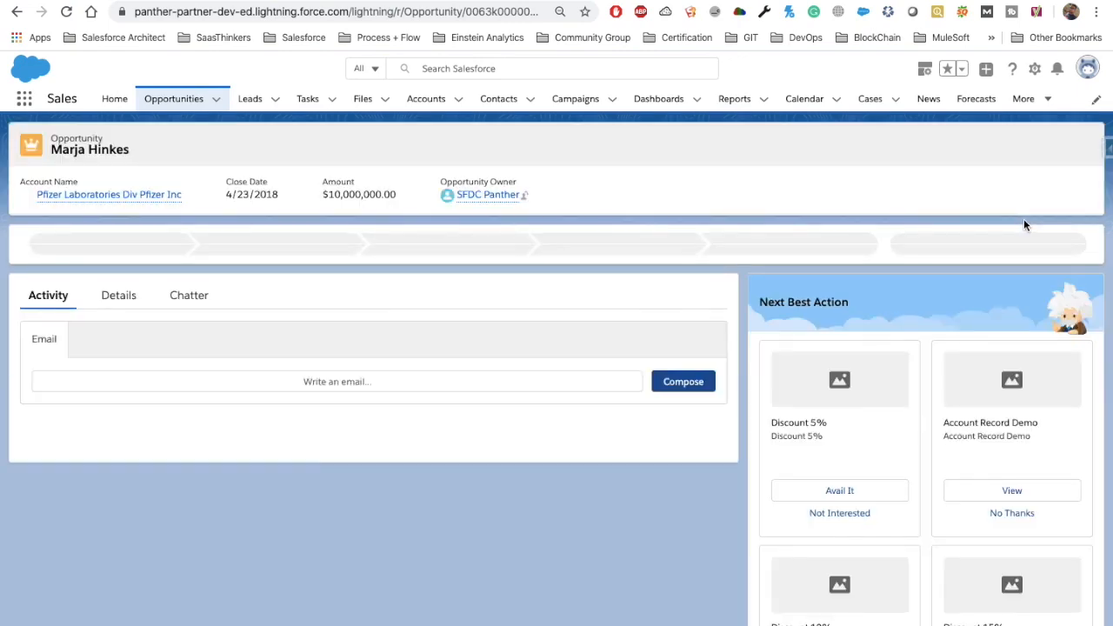
scroll(899, 346, "down", 2)
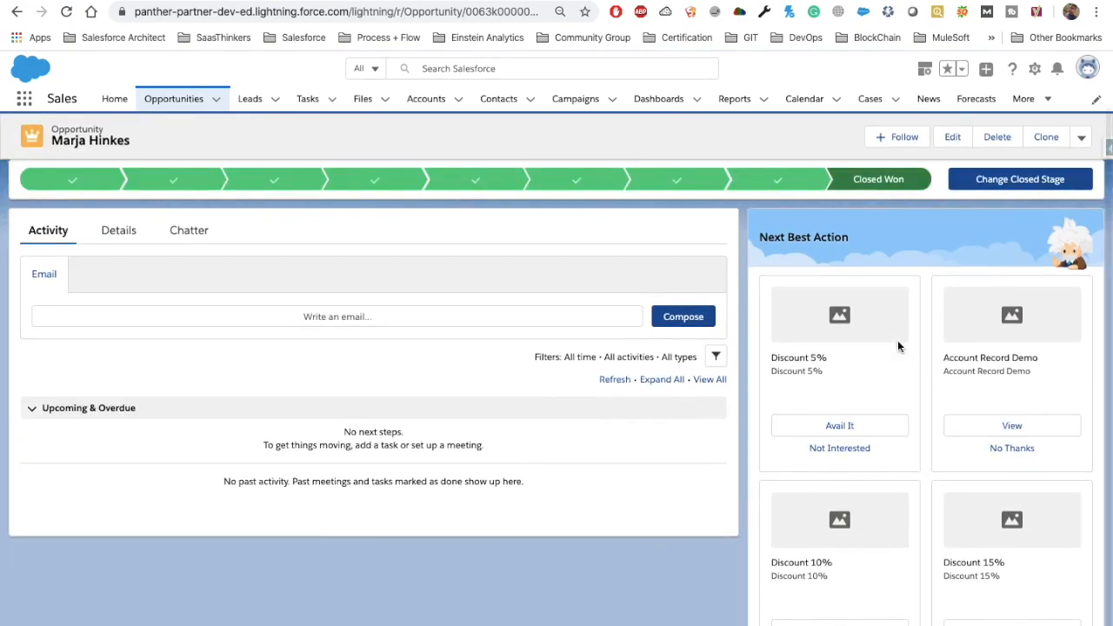
scroll(899, 347, "down", 1)
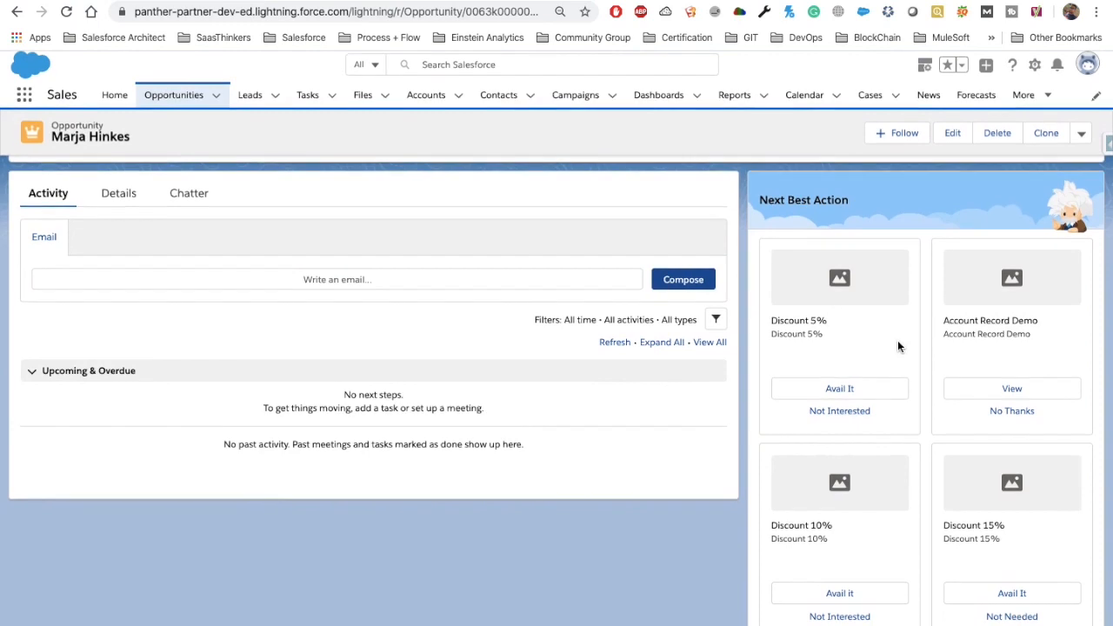
triple_click(813, 540)
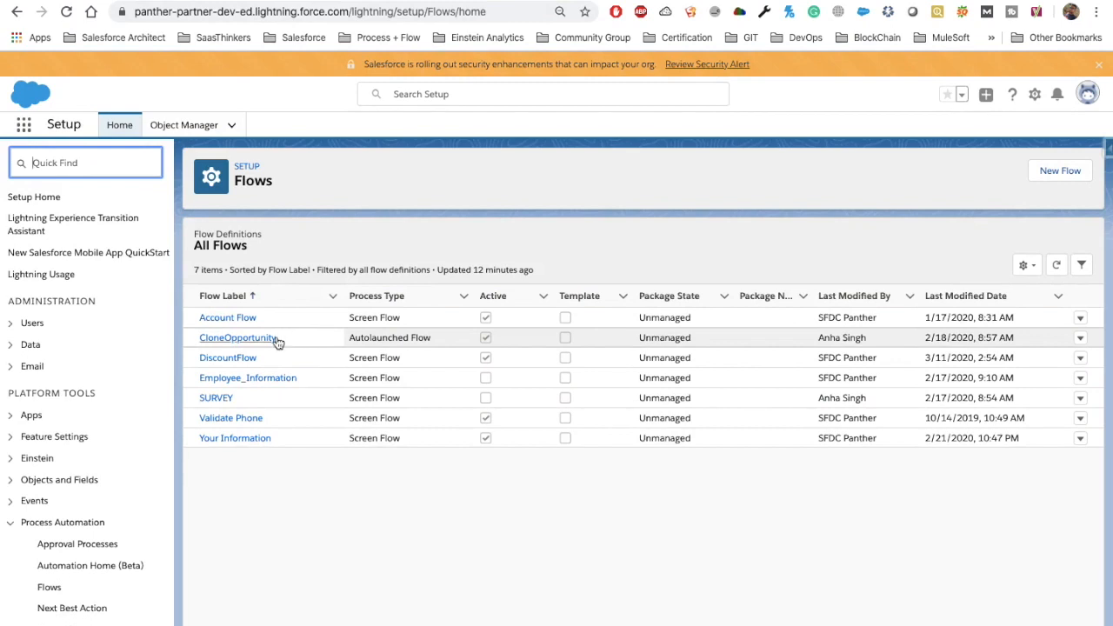
- Check the CloneOpportunity and Employee_Information entries in the Flows list, then re-examine the Discount 10% recommendation on the opportunity record
left_click_drag(291, 340, 201, 339)
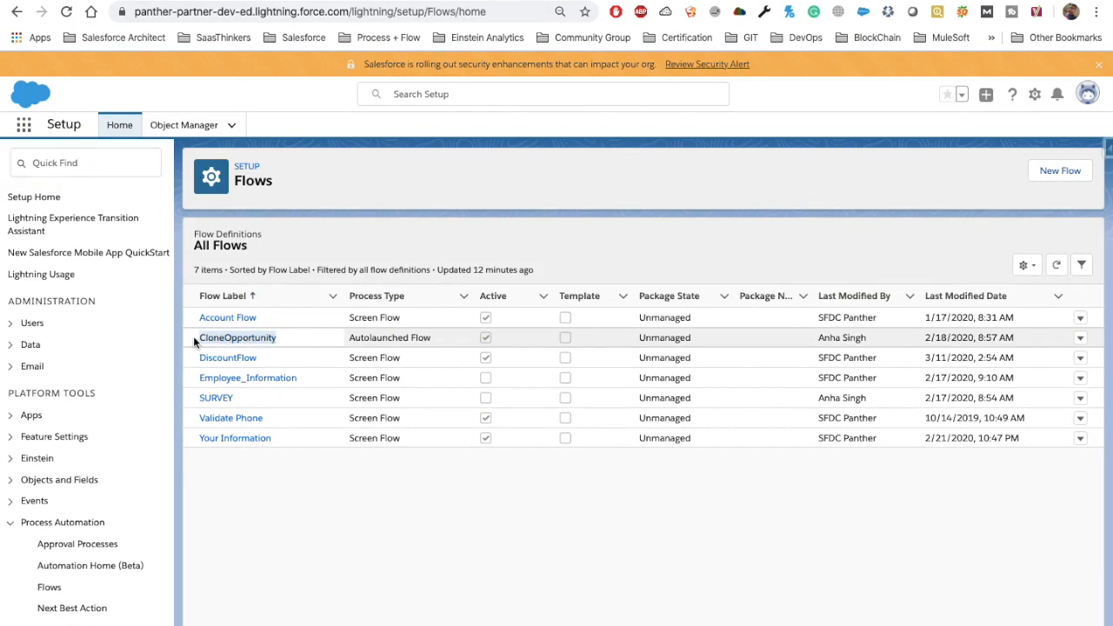
left_click_drag(305, 376, 195, 378)
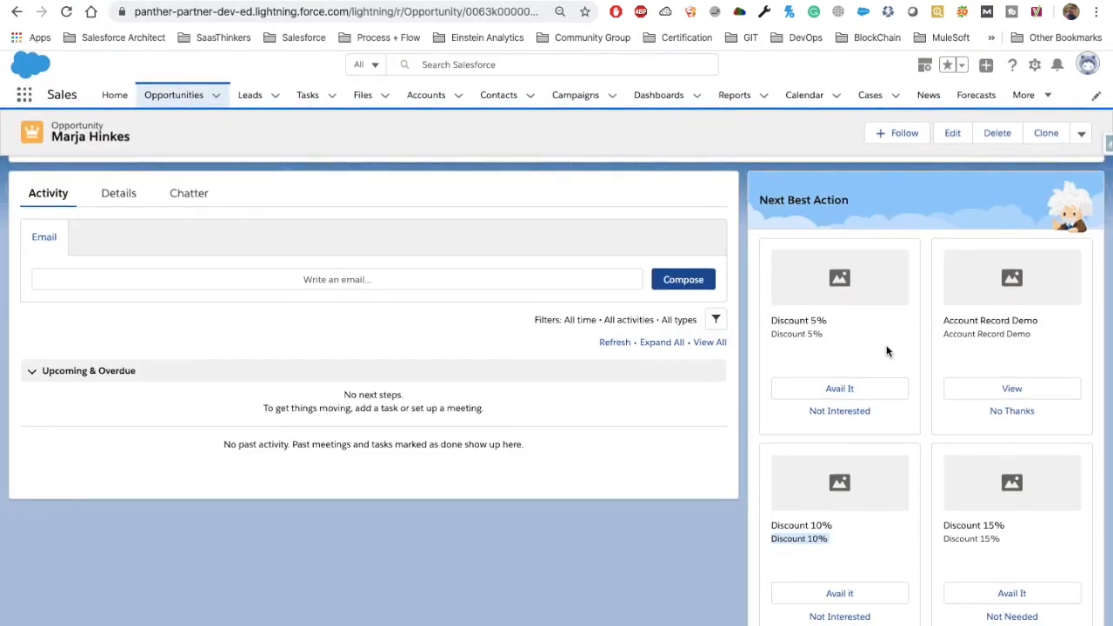
left_click(829, 543)
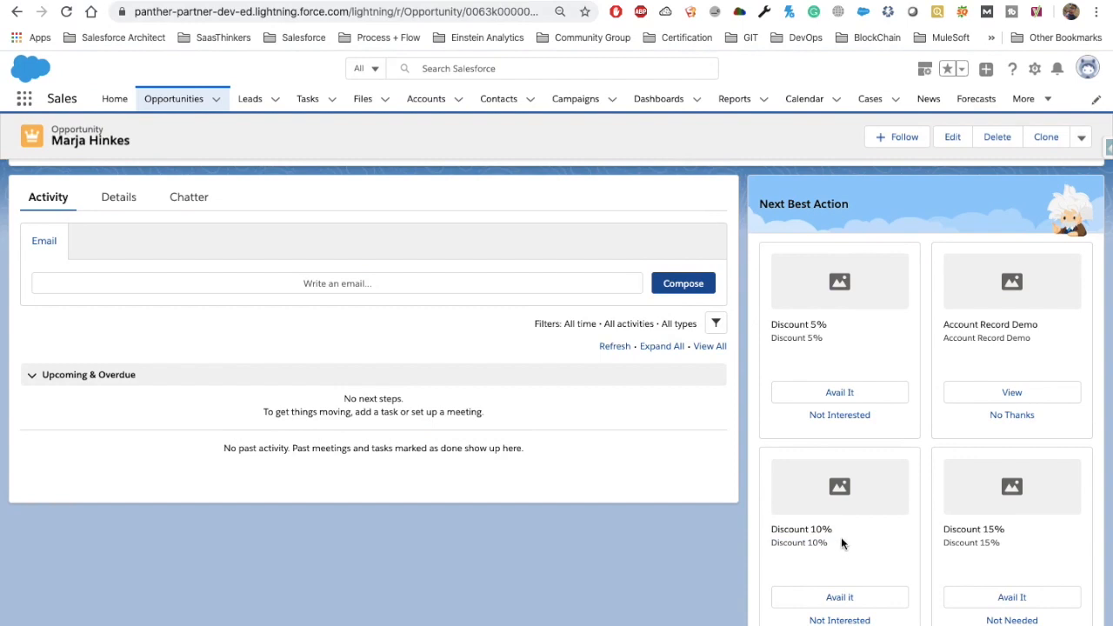
left_click_drag(828, 544, 762, 530)
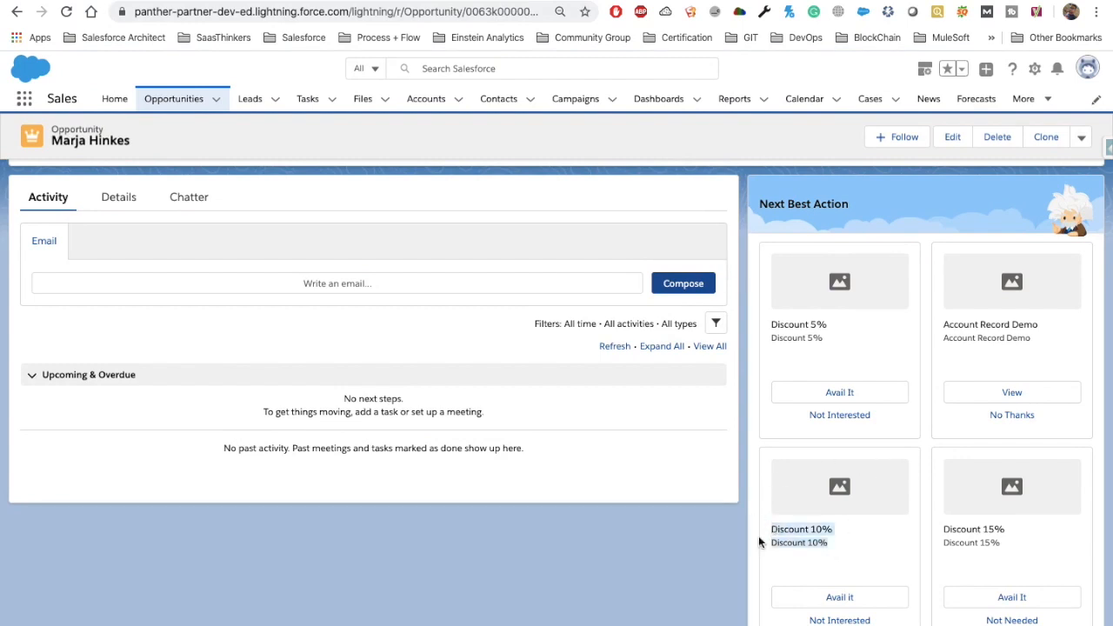
scroll(854, 380, "up", 1)
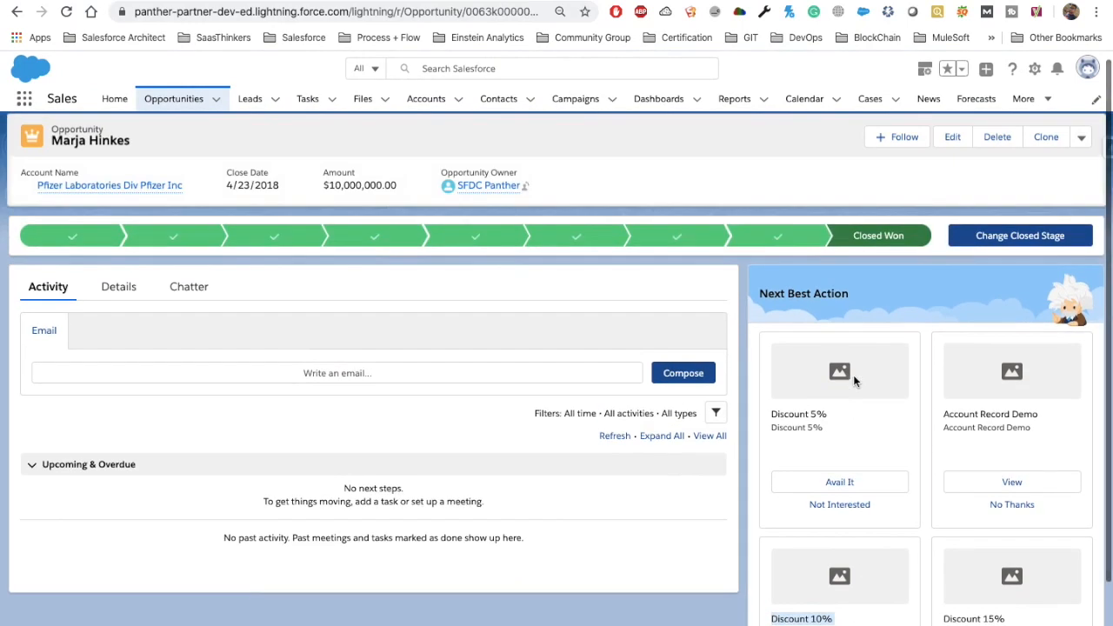
scroll(854, 380, "down", 1)
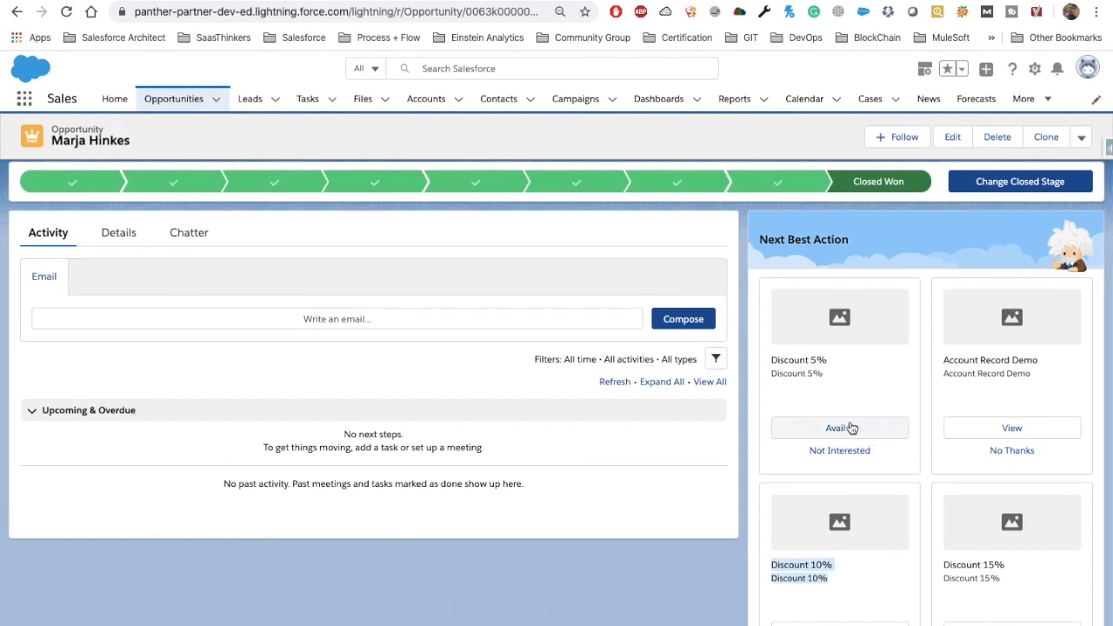
- Accept the Discount 5% recommendation and finish the DiscountFlow it launches
left_click(865, 428)
double_click(795, 423)
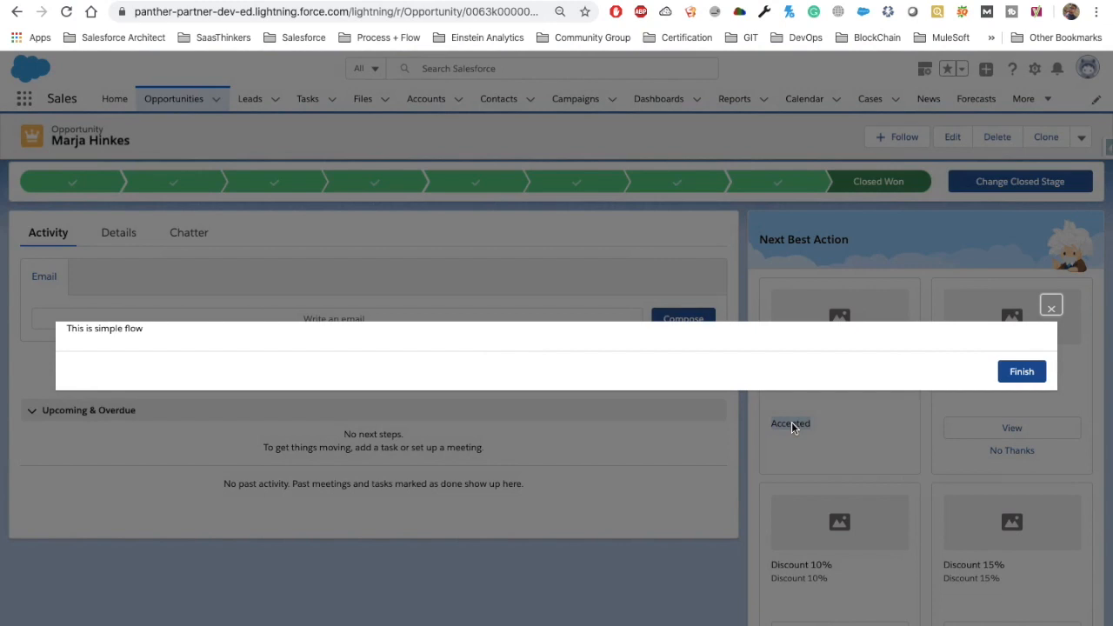
left_click_drag(162, 355, 65, 350)
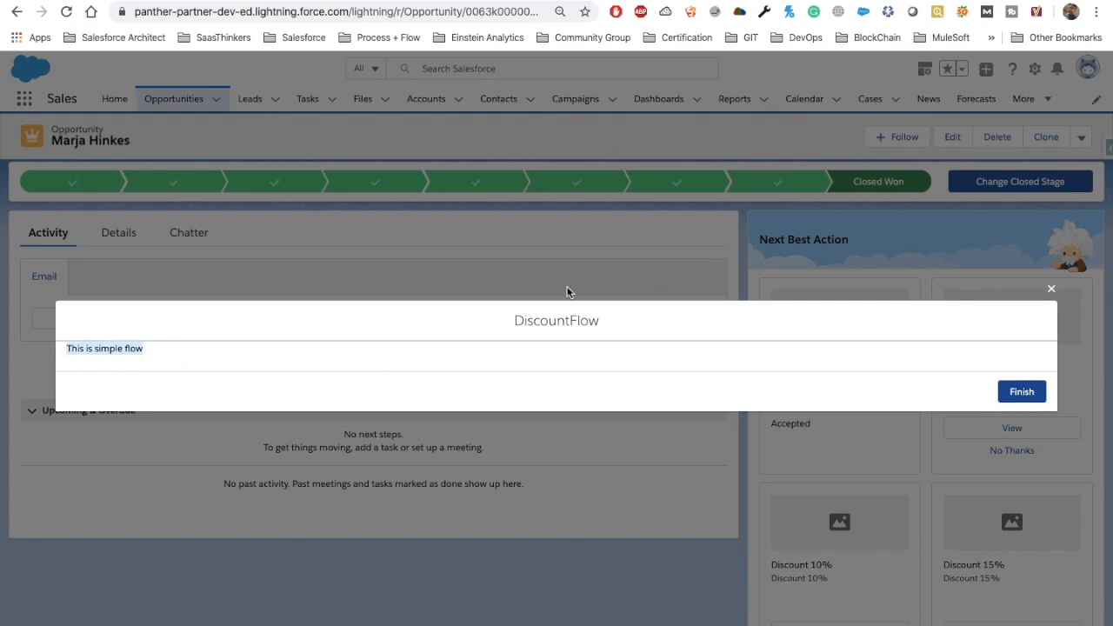
left_click(1031, 393)
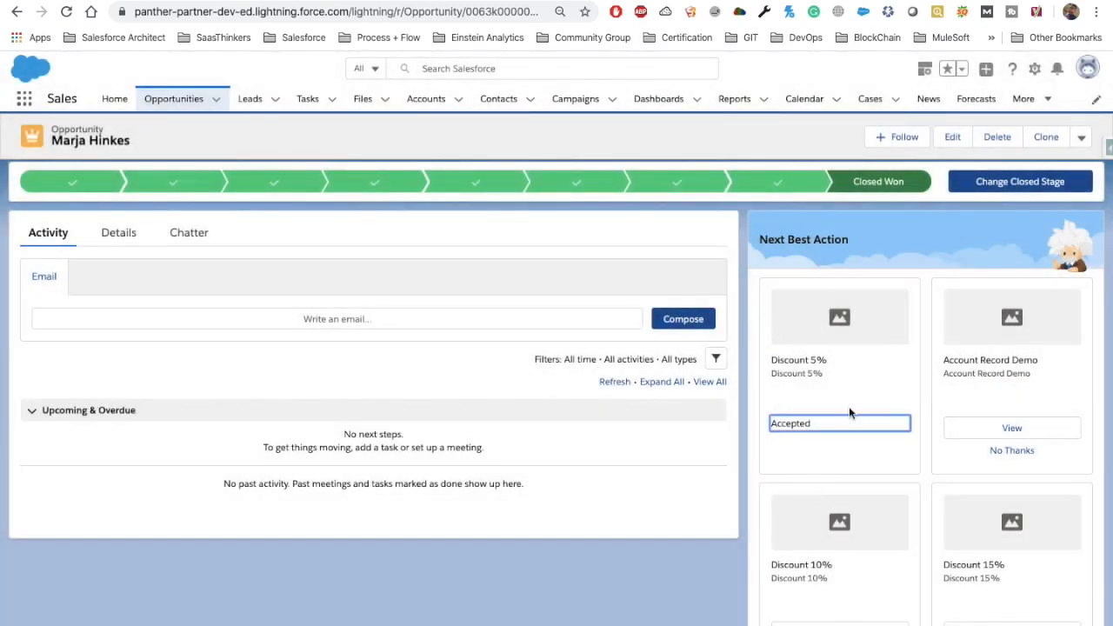
- Reject the Discount 15% recommendation and close the flow dialog it launches
scroll(825, 439, "down", 1)
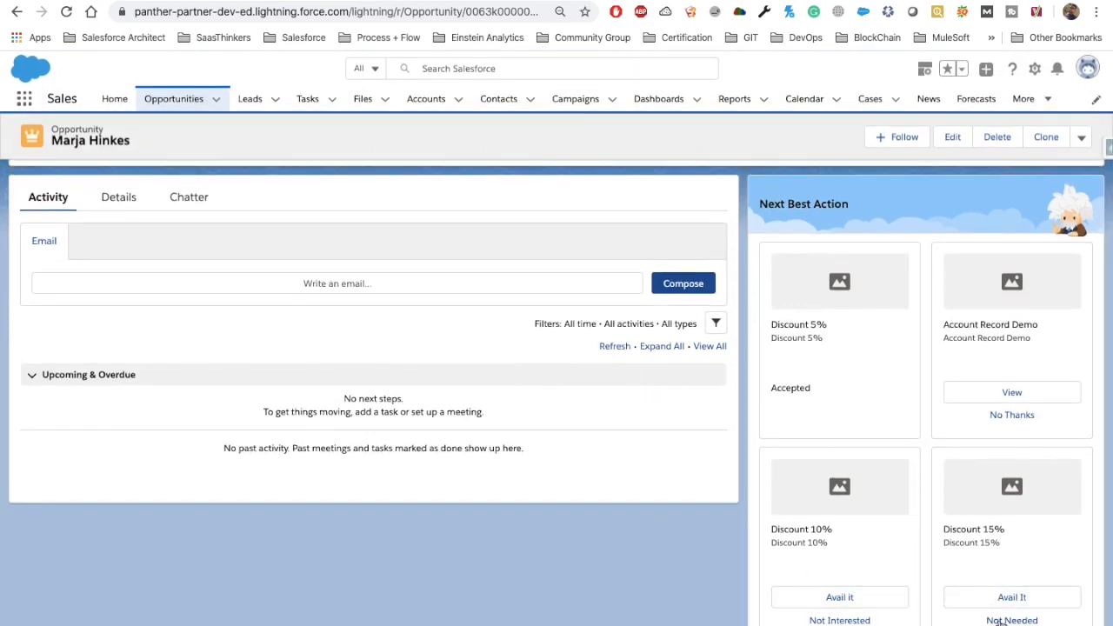
left_click(1009, 620)
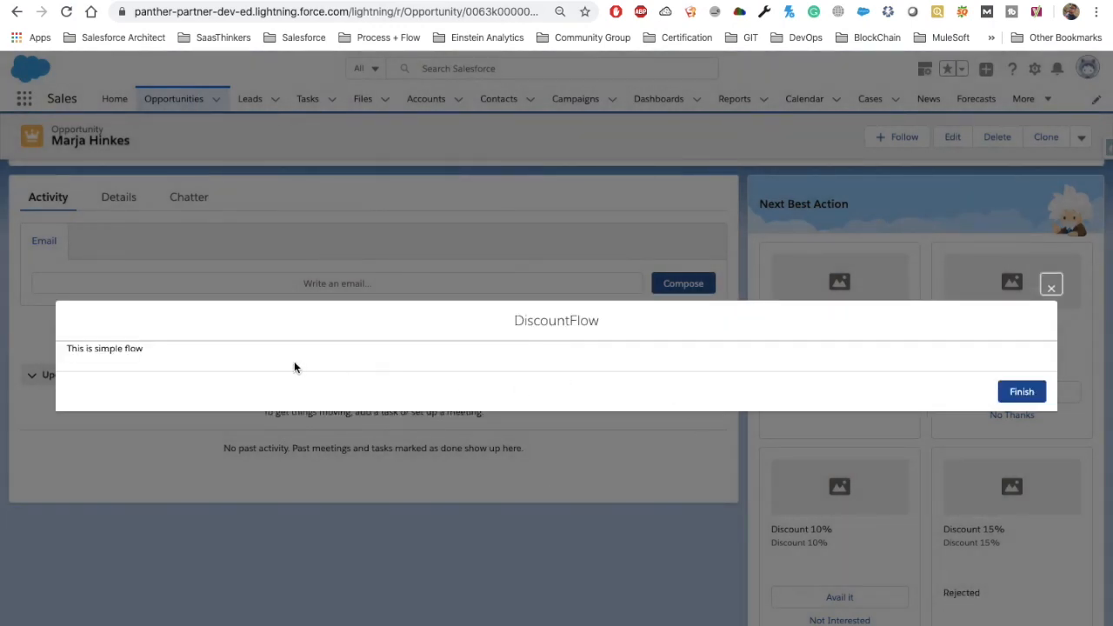
left_click_drag(158, 349, 63, 350)
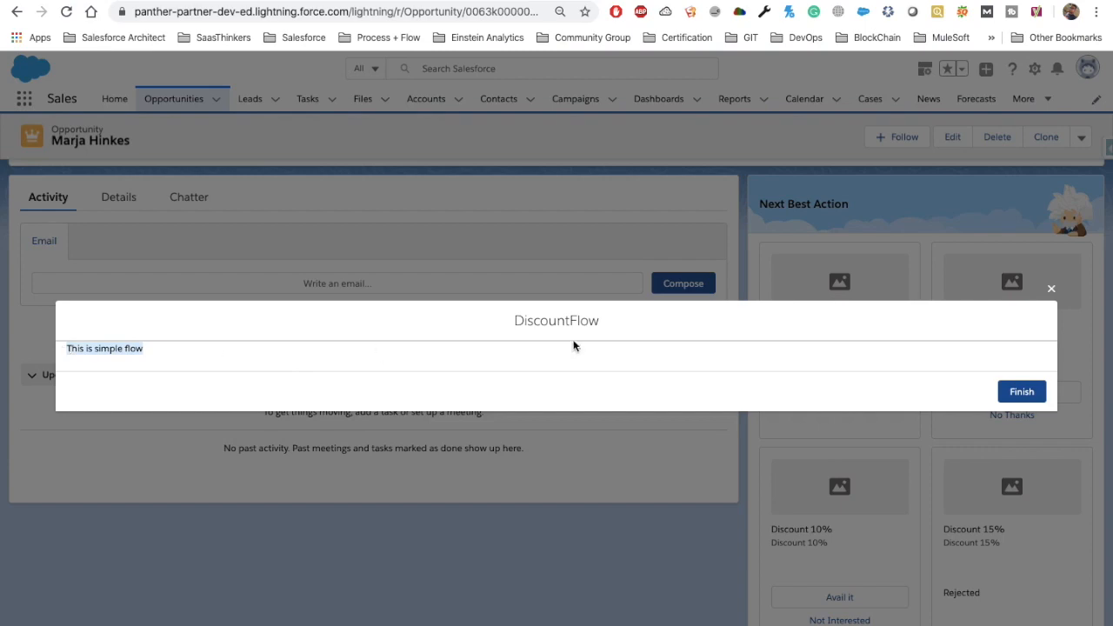
left_click(1052, 290)
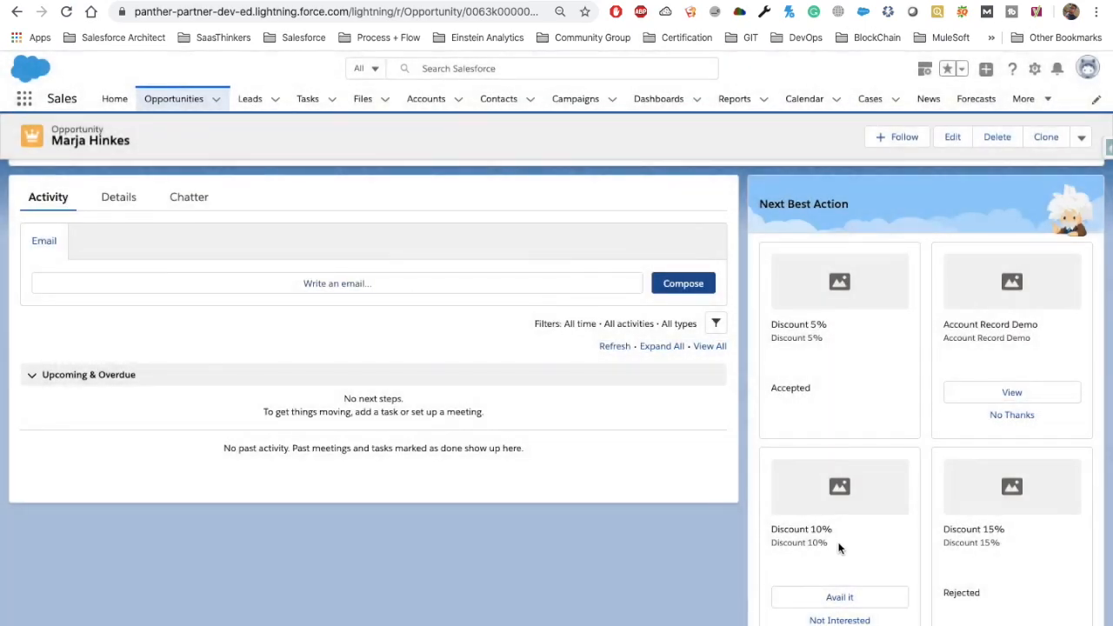
- Switch from the opportunity record to the Setup page and open the Recommended Items list
left_click_drag(837, 557, 787, 534)
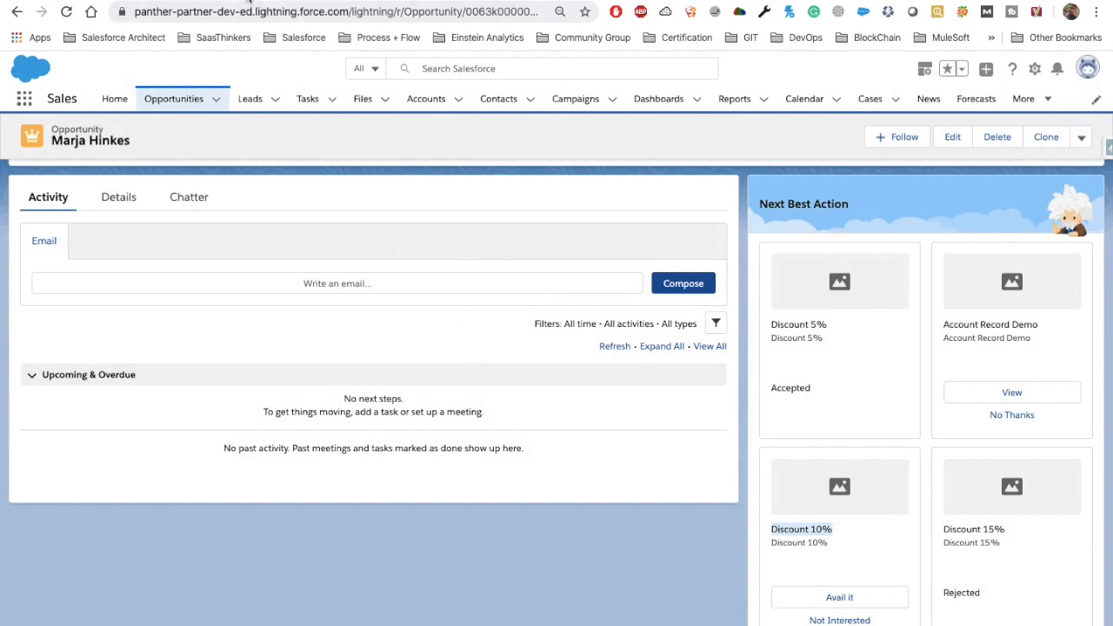
left_click(244, 1)
left_click(24, 126)
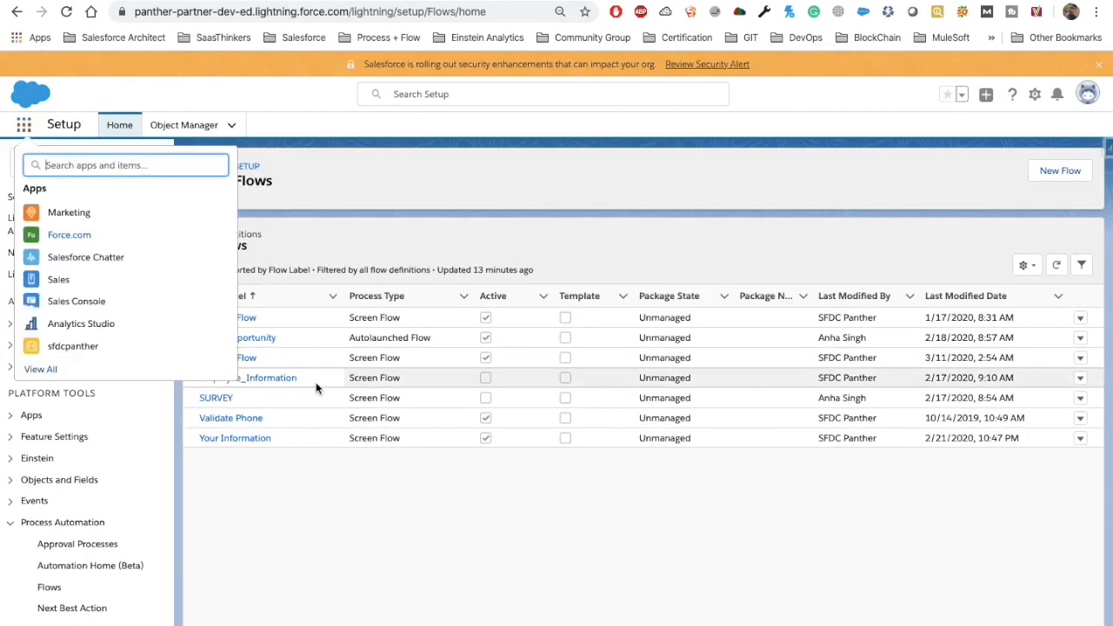
type("remo")
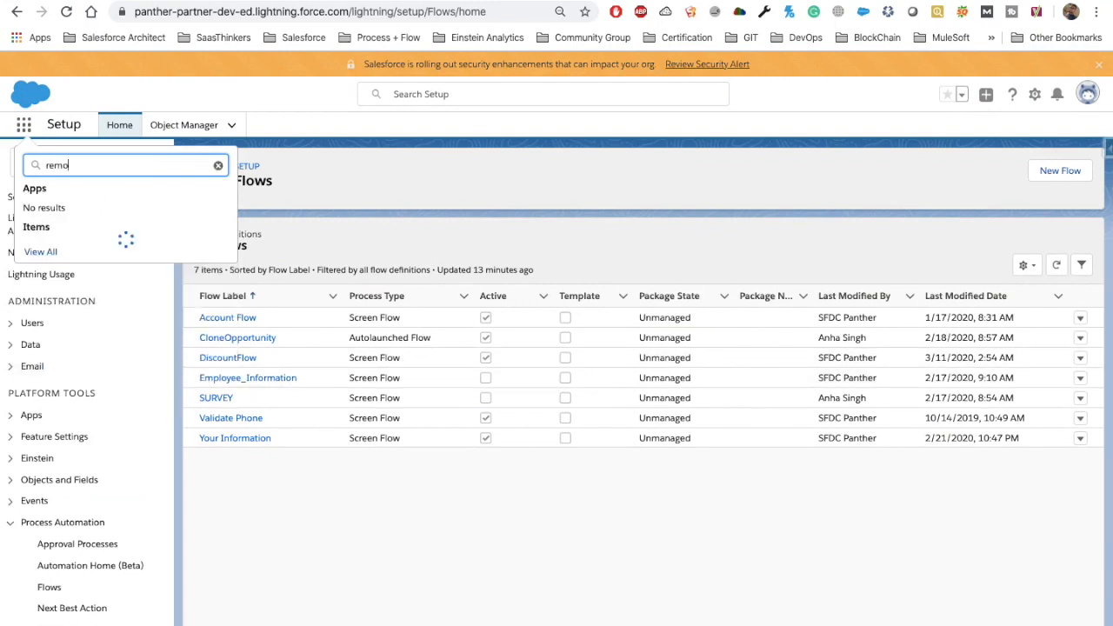
key("BackSpace")
key("BackSpace")
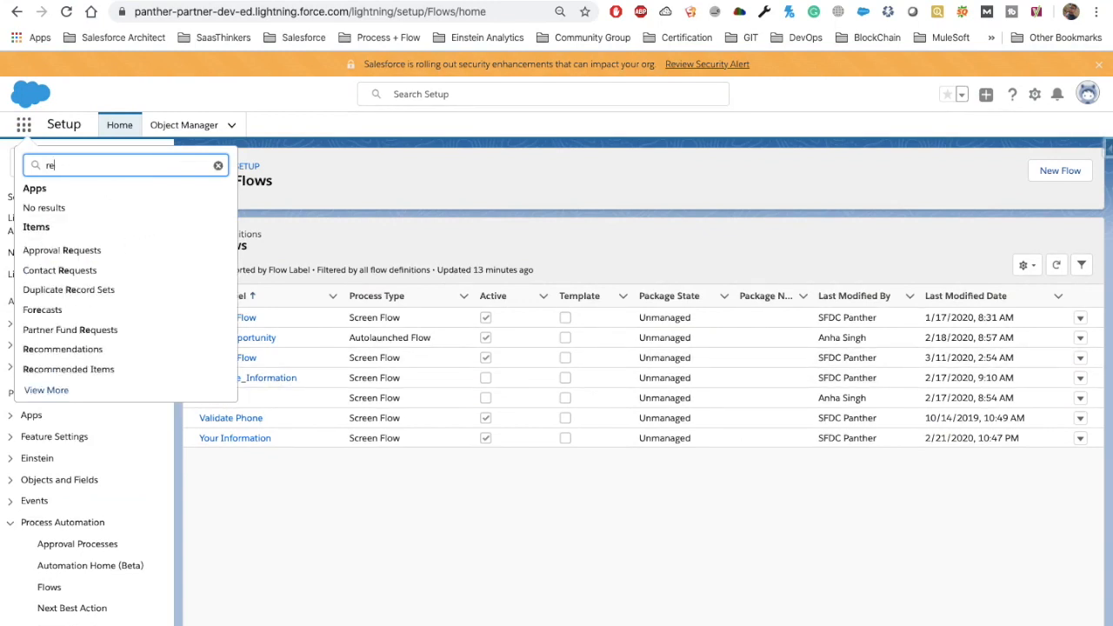
type("c")
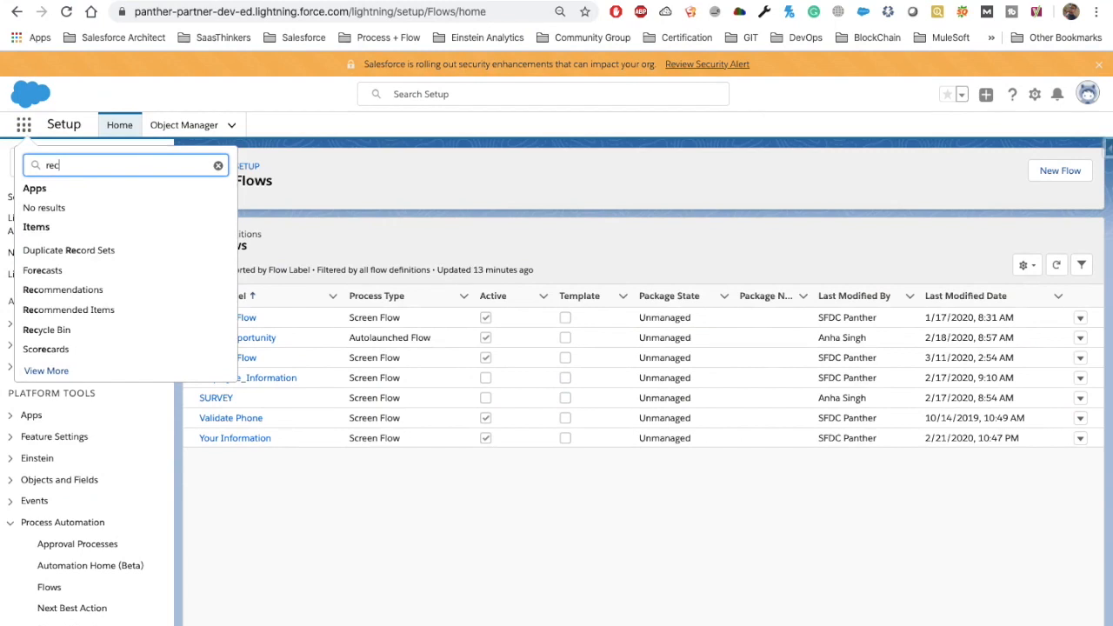
left_click(78, 308)
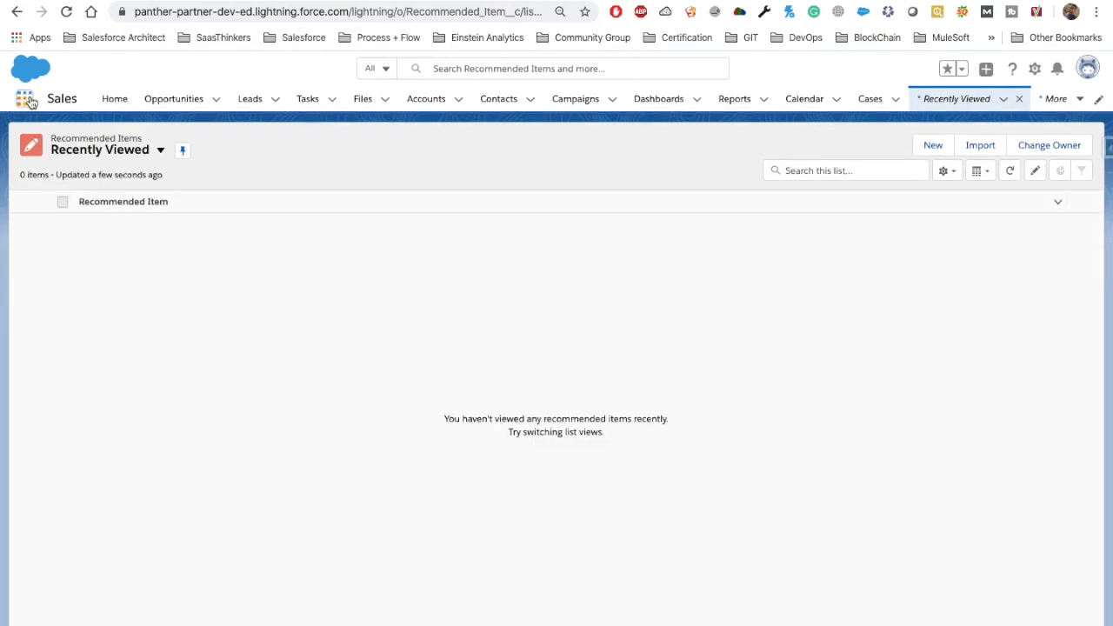
- Find the Recommendations object by searching for "recom" and open the Discount 10% record from its list
left_click(27, 101)
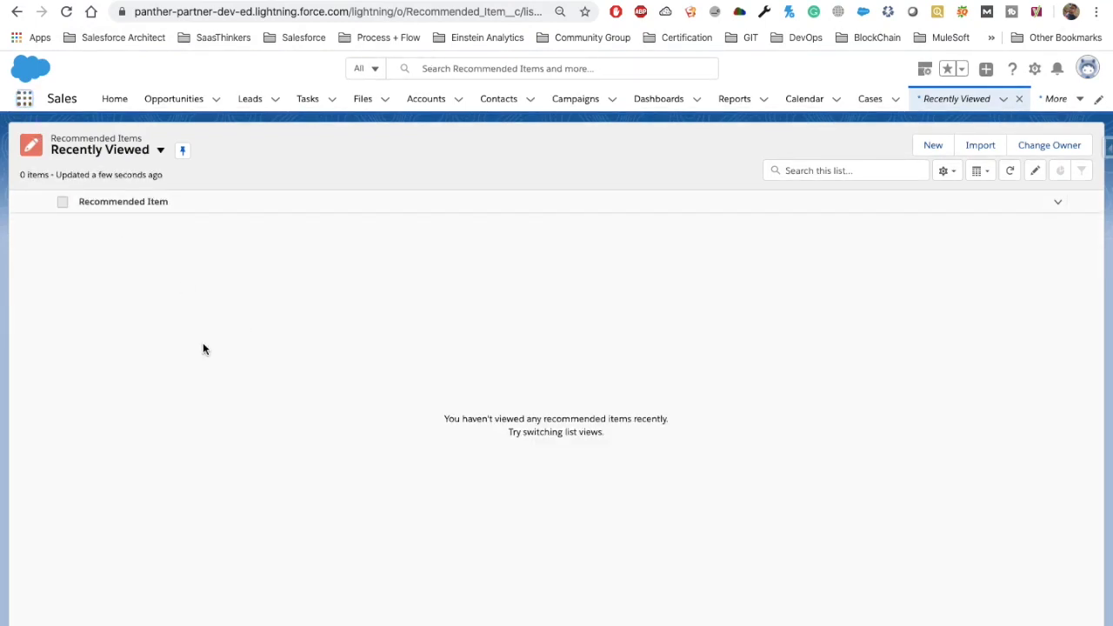
type("recom")
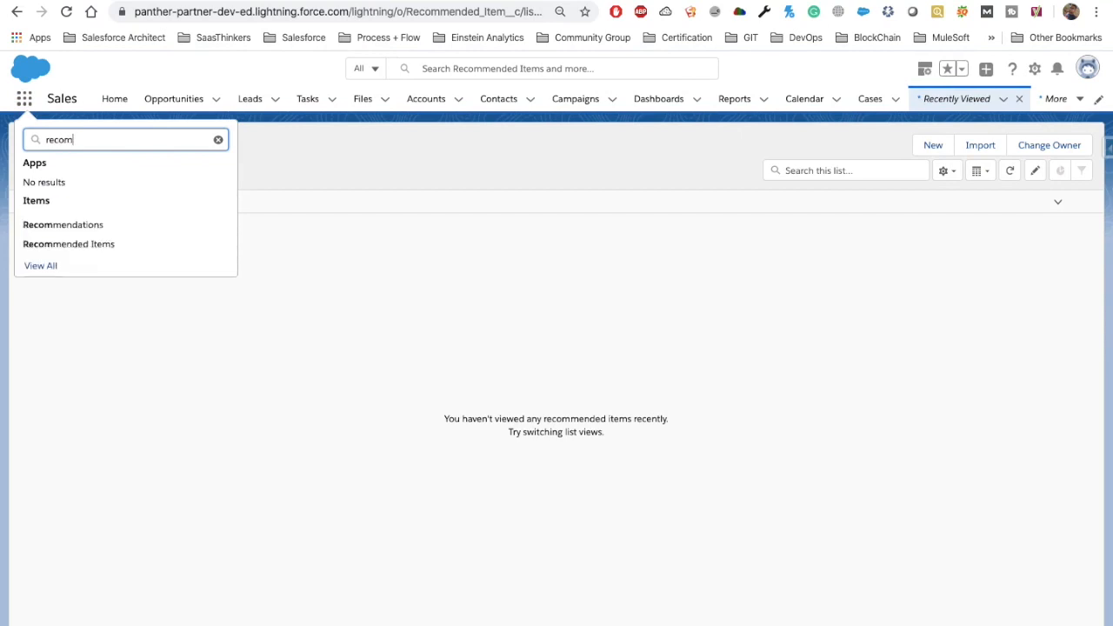
left_click(91, 225)
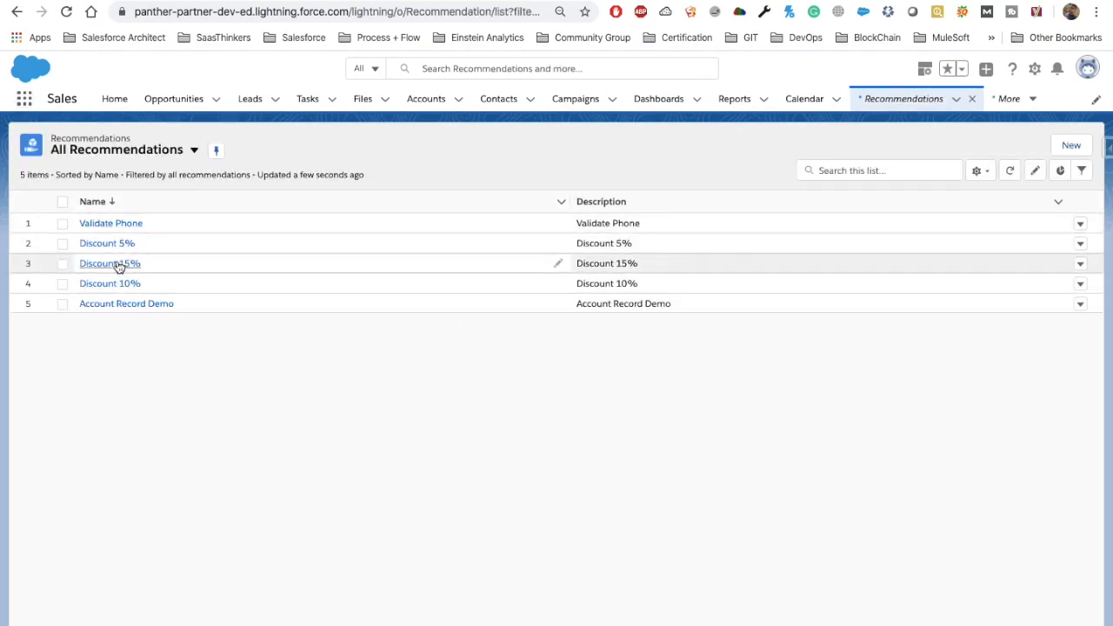
left_click(122, 284)
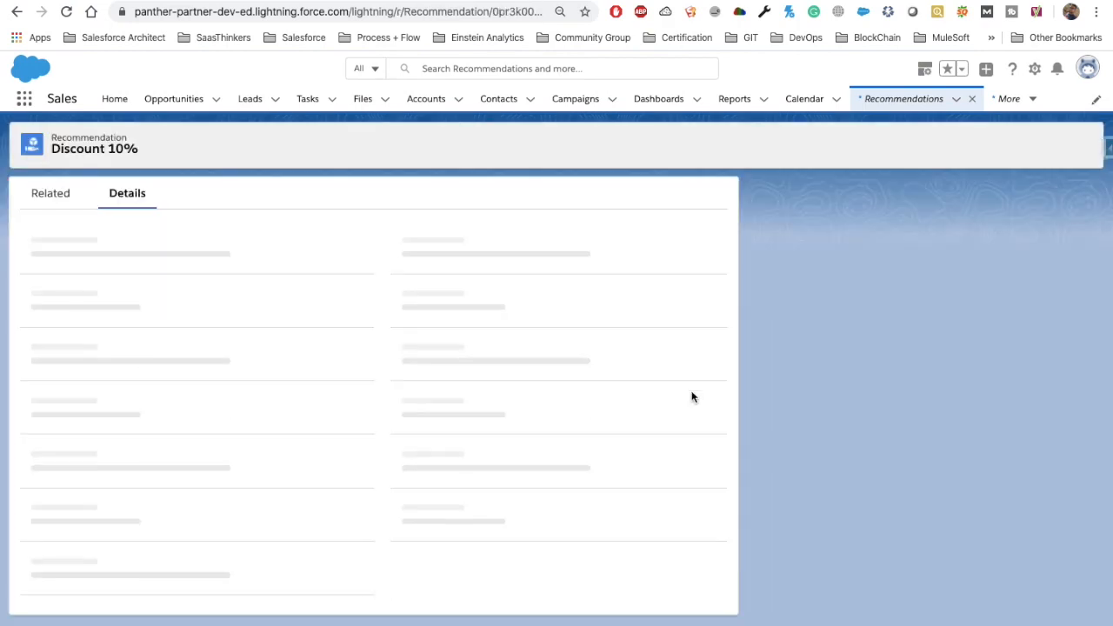
- Change the Discount 10% recommendation's action to the Employee_Information flow and save the record
left_click(973, 145)
left_click(631, 462)
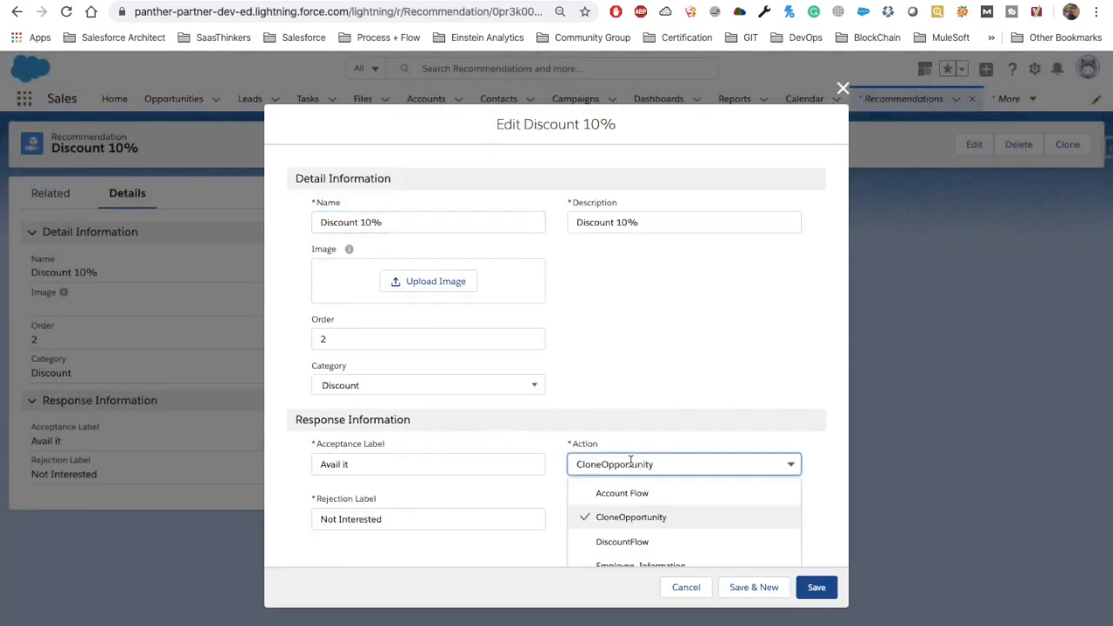
scroll(671, 524, "down", 2)
left_click(672, 489)
left_click(818, 587)
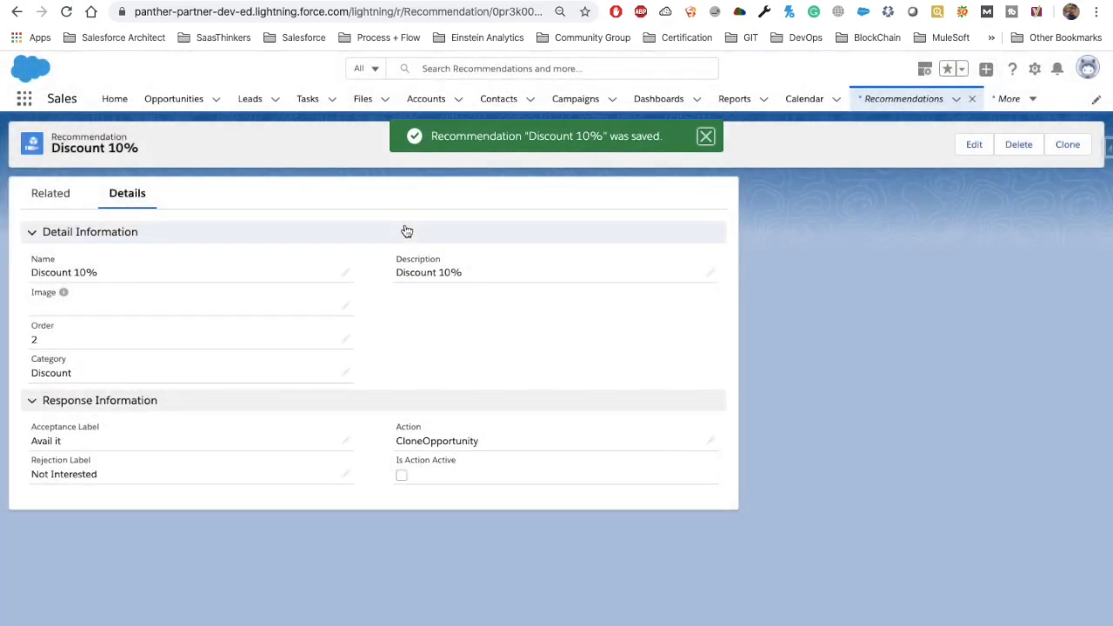
- Return to the opportunity record, reload it, and review the recommendations in its Next Best Action component
left_click(99, 1)
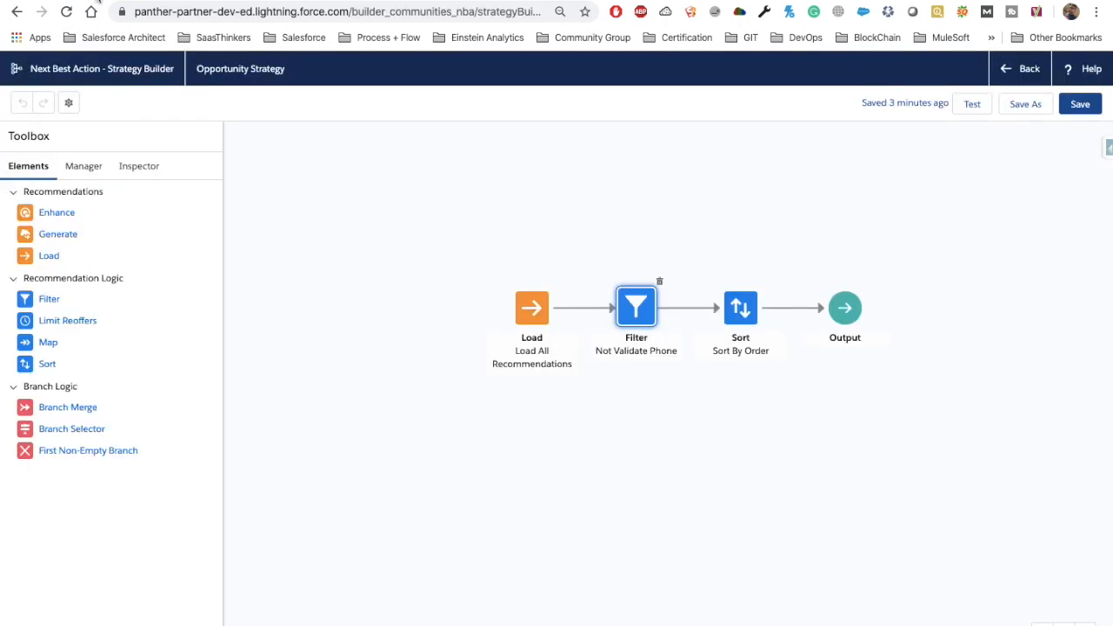
left_click(236, 1)
left_click(68, 13)
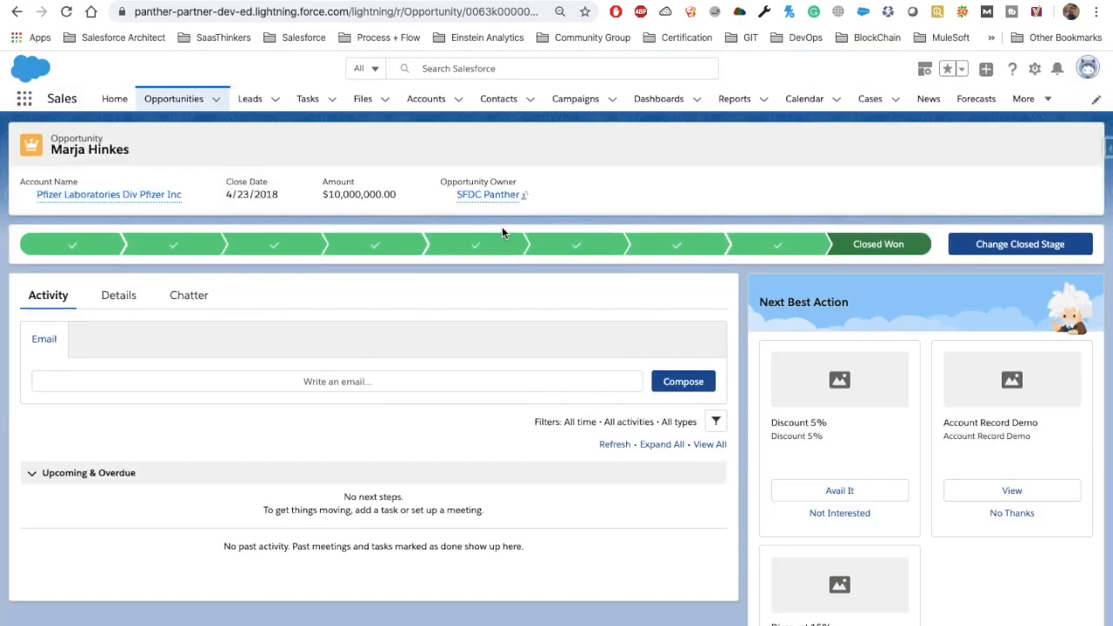
scroll(974, 463, "down", 2)
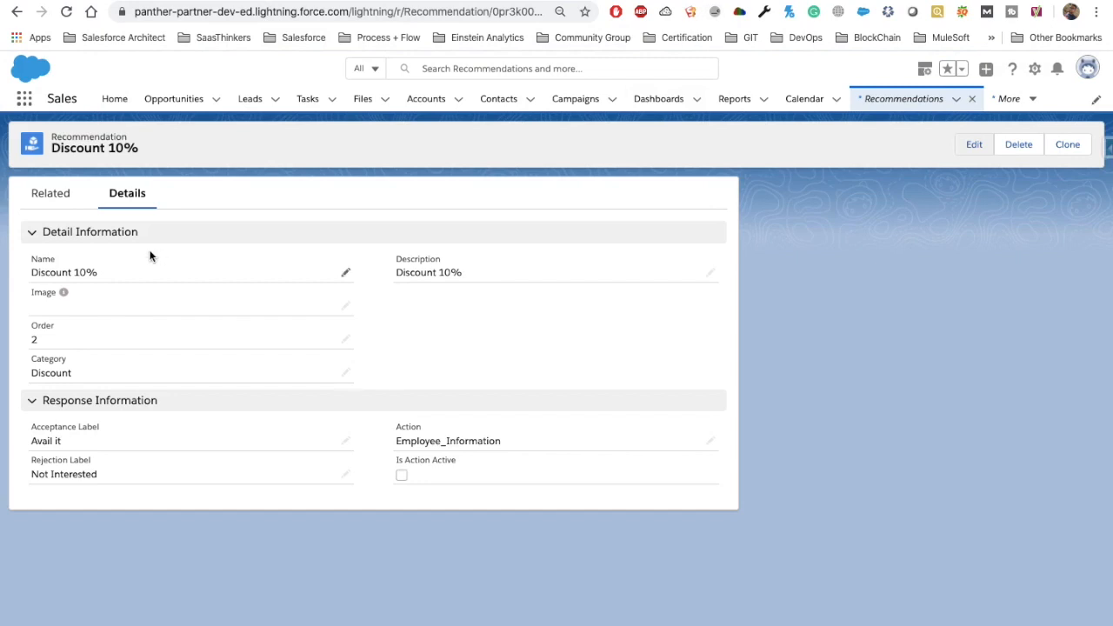
- Check the related lists of the Discount 10% recommendation and return to its details
left_click(60, 202)
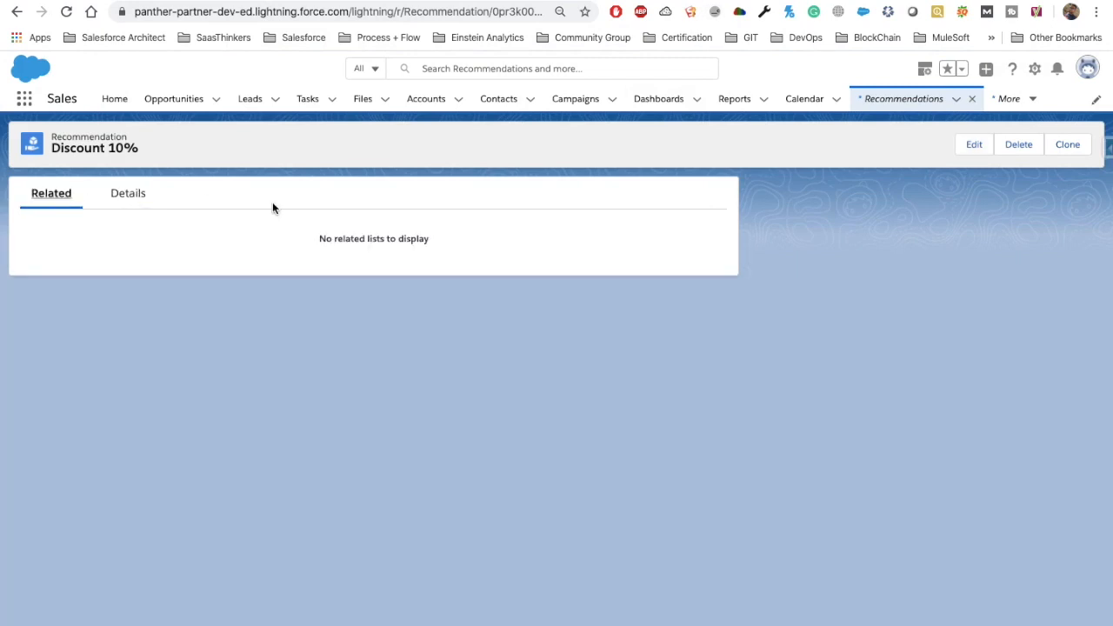
left_click(124, 203)
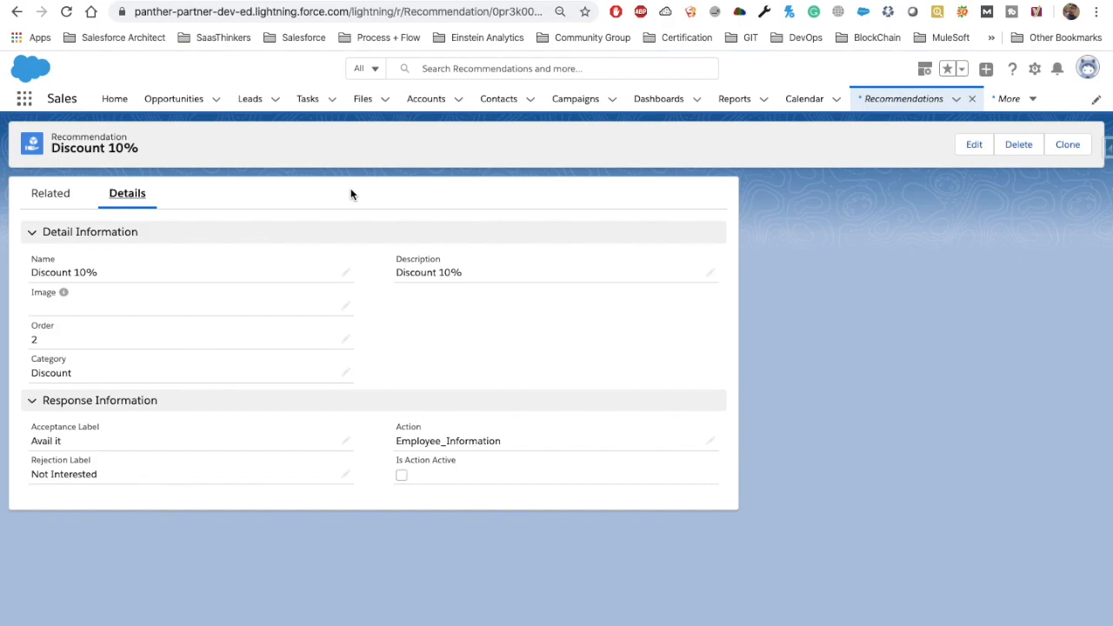